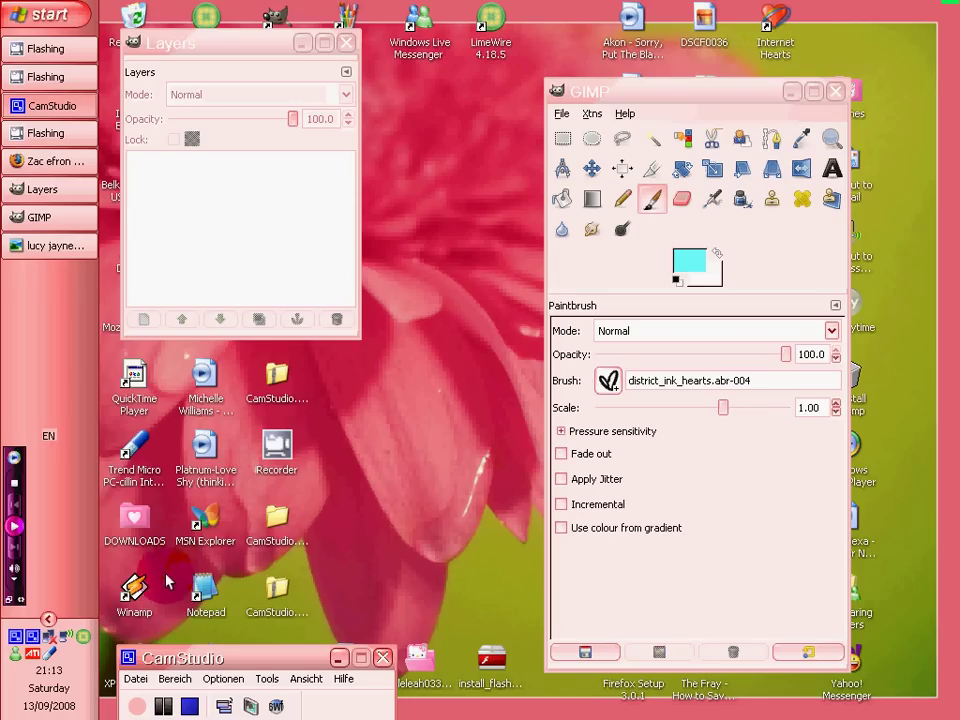
Close the award certificate picture and open Photo001.jpg from My Pictures > myy pics.
{"action": "left_click", "coordinate": [55, 247]}
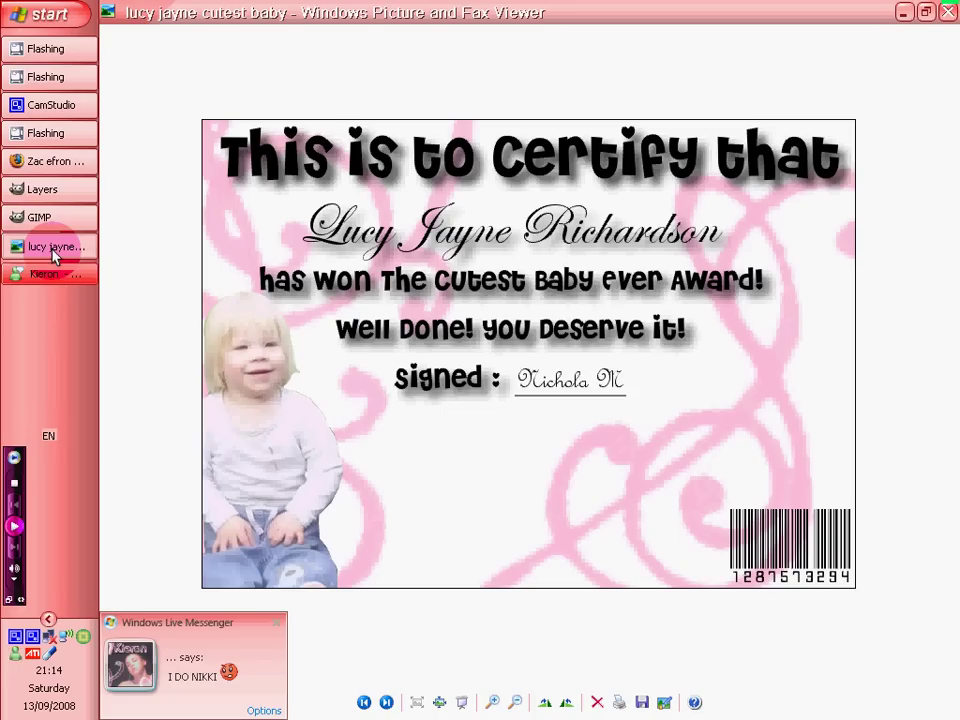
{"action": "left_click", "coordinate": [948, 12]}
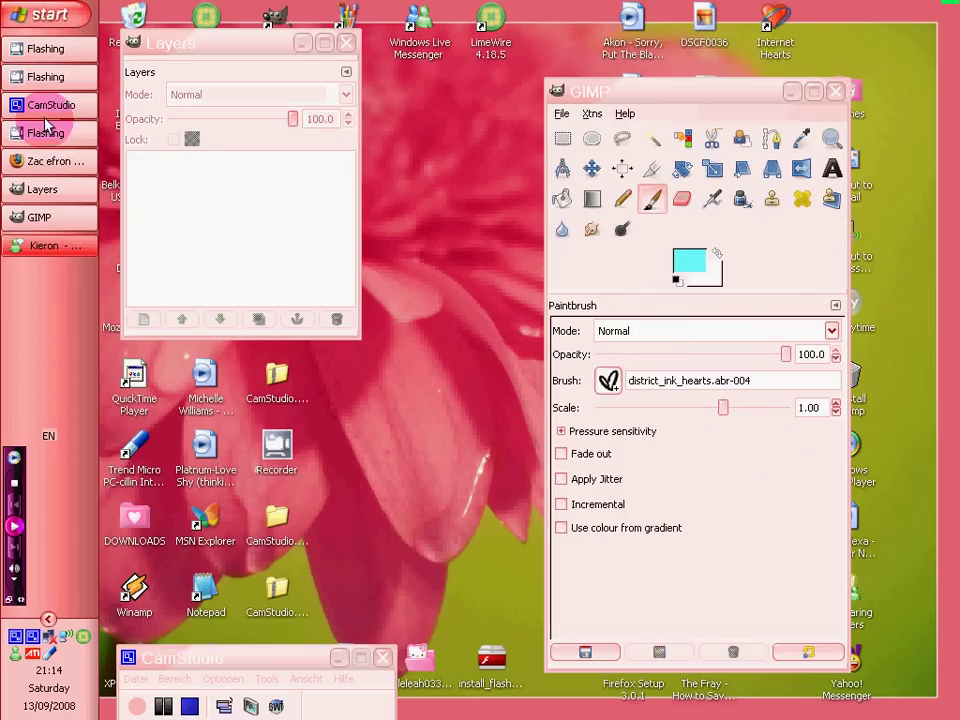
{"action": "left_click", "coordinate": [558, 114]}
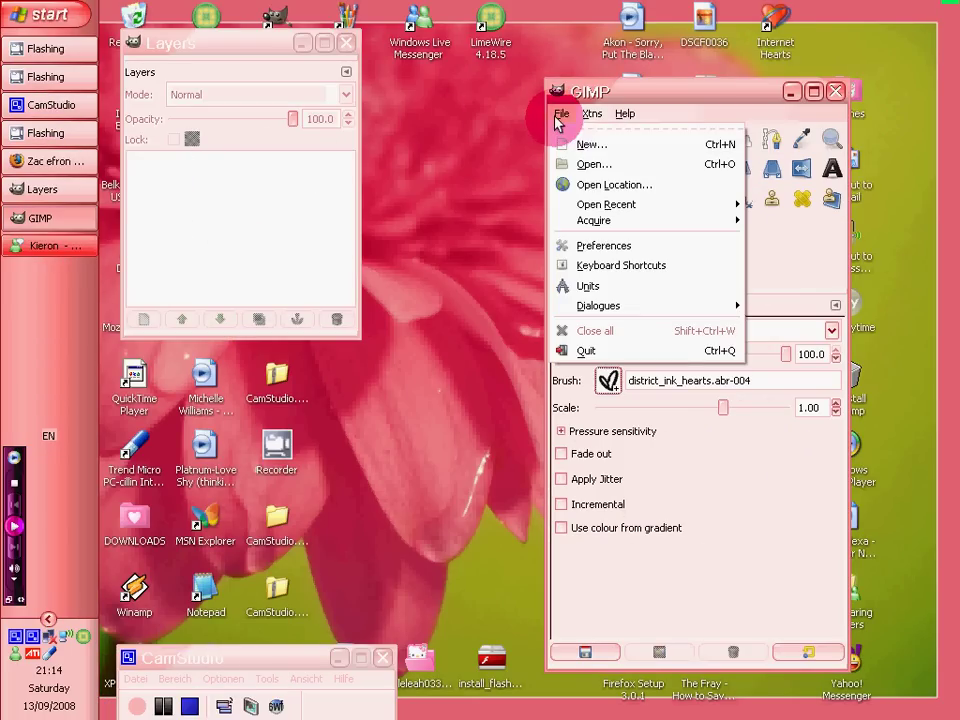
{"action": "left_click", "coordinate": [590, 166]}
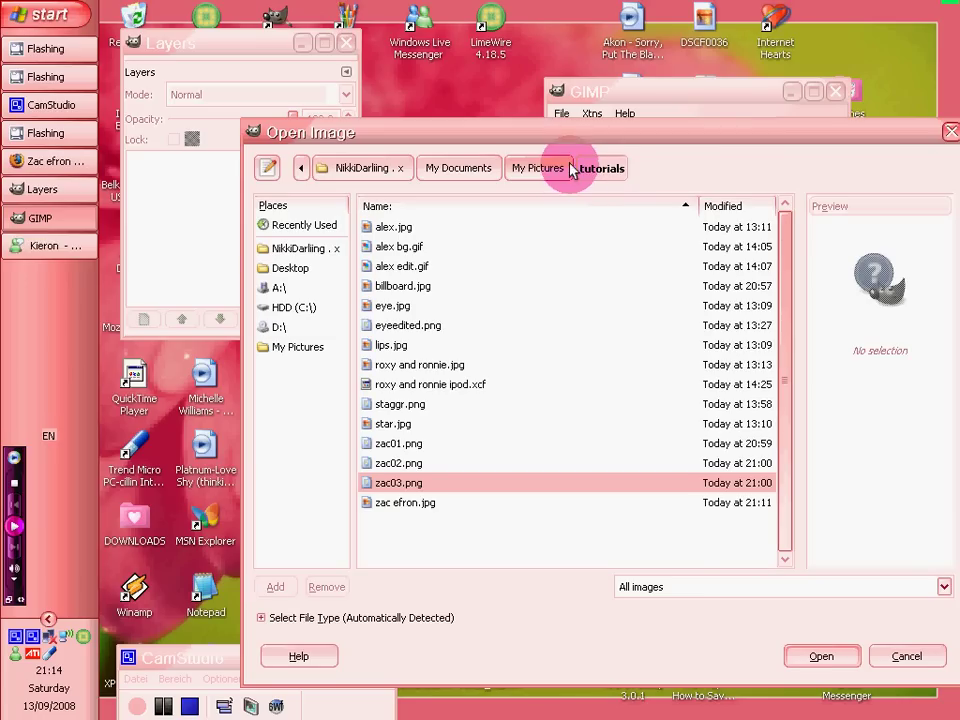
{"action": "left_click", "coordinate": [565, 170]}
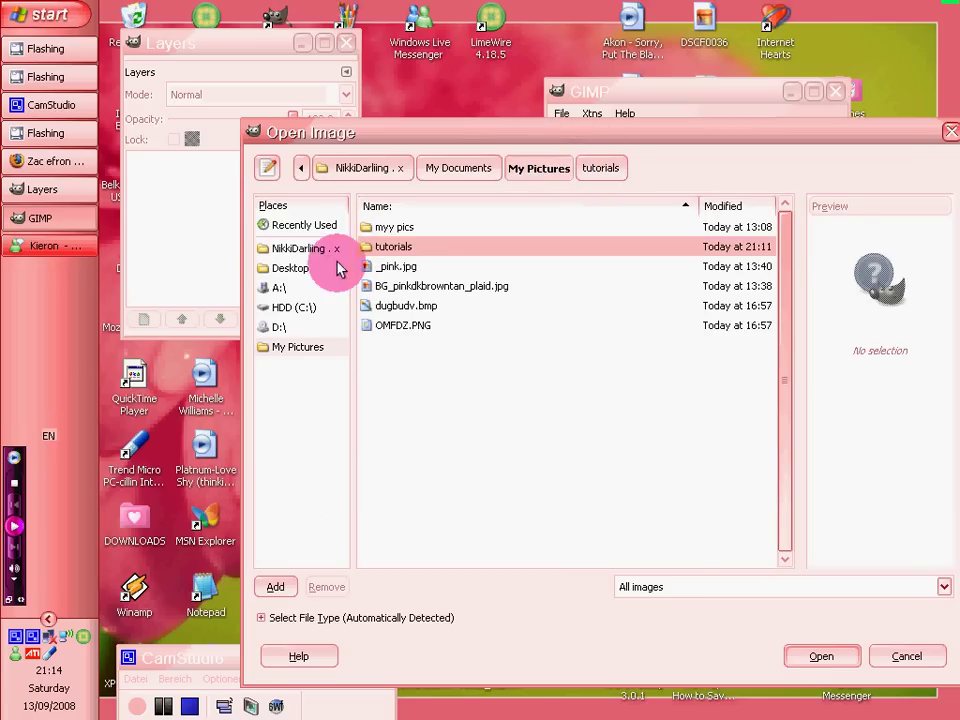
{"action": "double_click", "coordinate": [377, 232]}
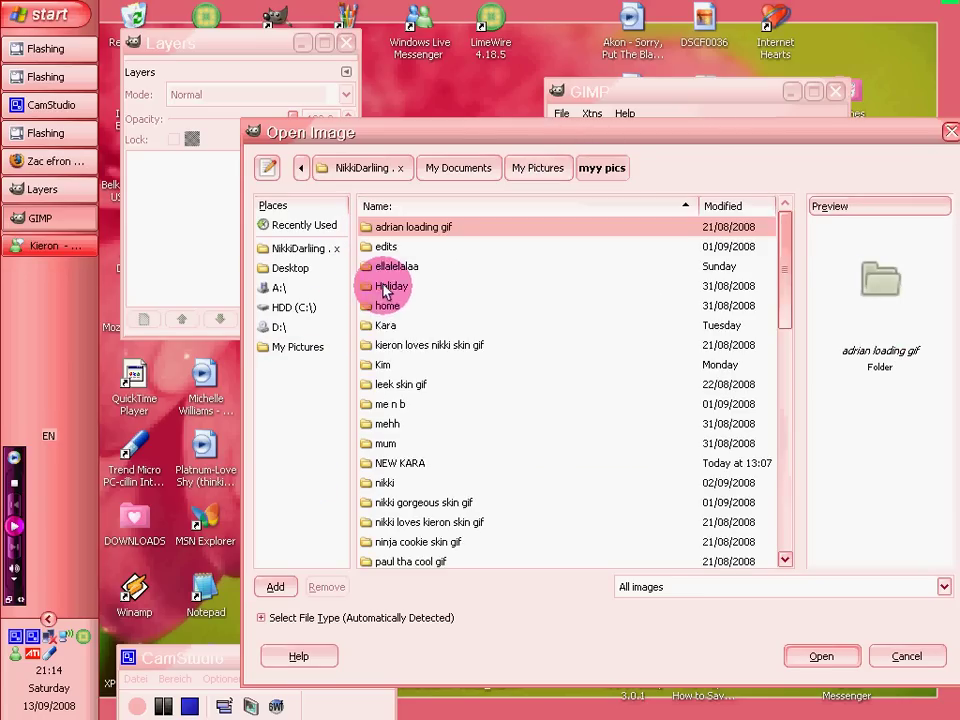
{"action": "scroll", "coordinate": [392, 317], "scroll_direction": "down", "scroll_amount": 5}
{"action": "scroll", "coordinate": [405, 345], "scroll_direction": "down", "scroll_amount": 9}
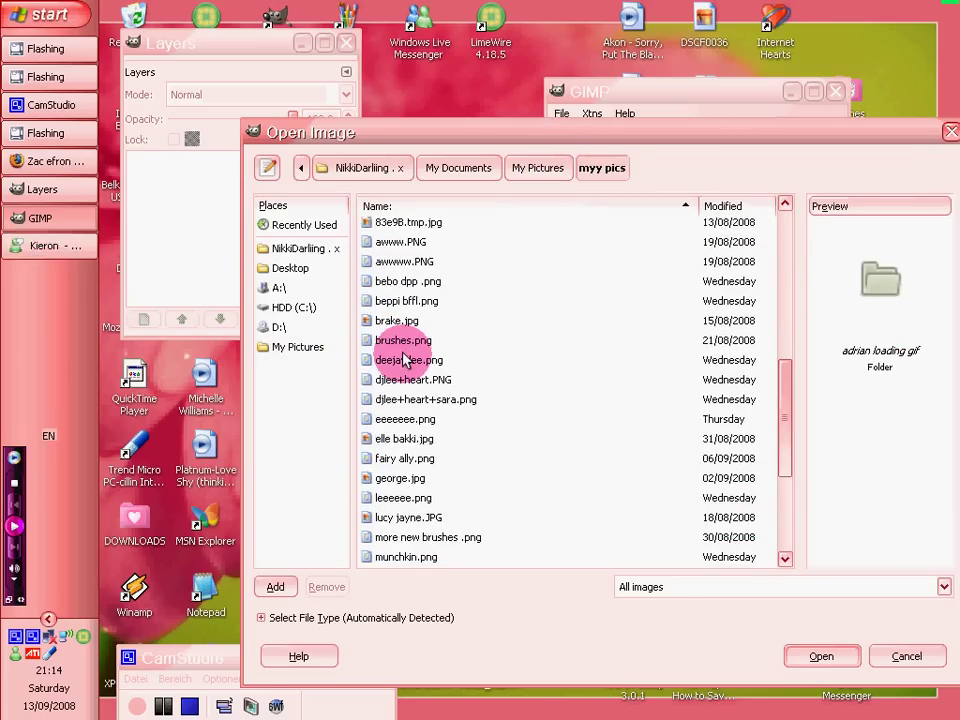
{"action": "left_click", "coordinate": [380, 441]}
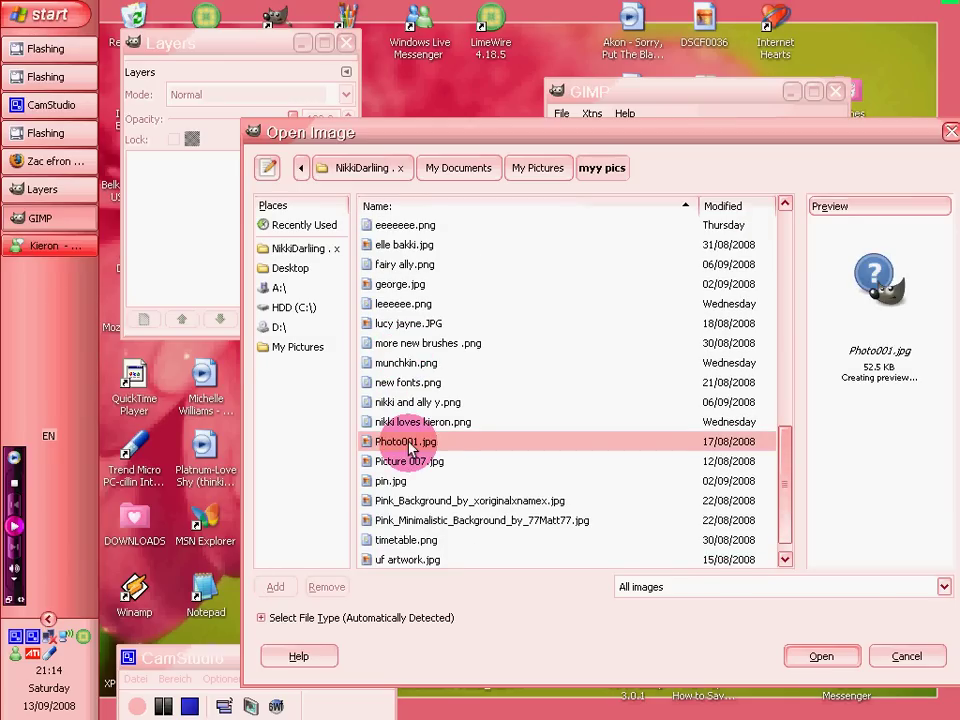
{"action": "left_click", "coordinate": [818, 652]}
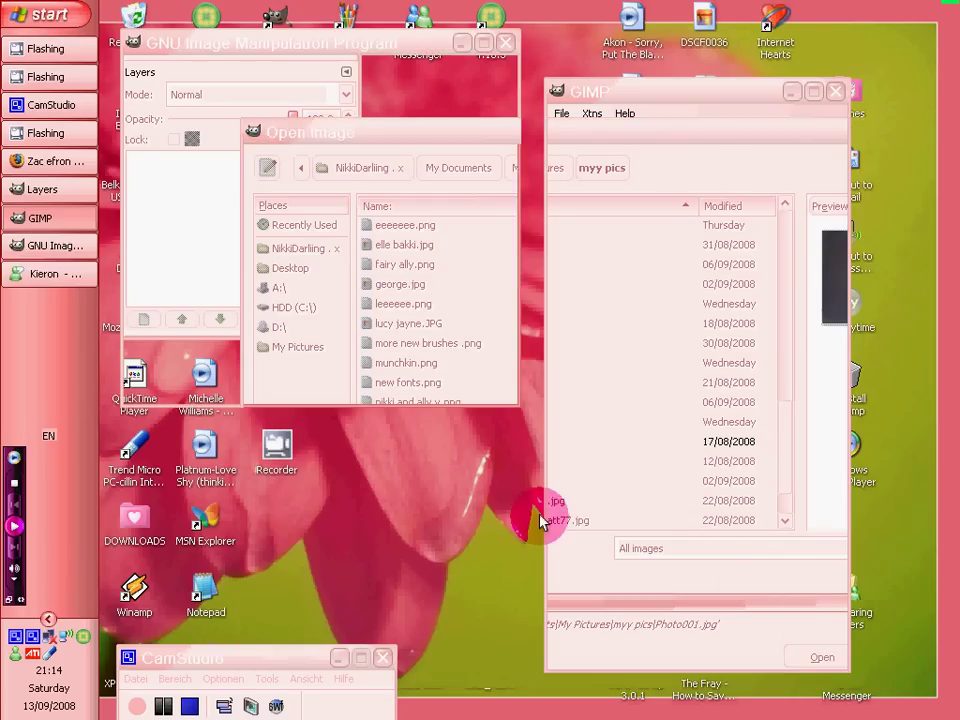
{"action": "mouse_move", "coordinate": [305, 145]}
{"action": "left_mouse_down"}
{"action": "mouse_move", "coordinate": [294, 193]}
{"action": "mouse_move", "coordinate": [248, 234]}
{"action": "left_mouse_up"}
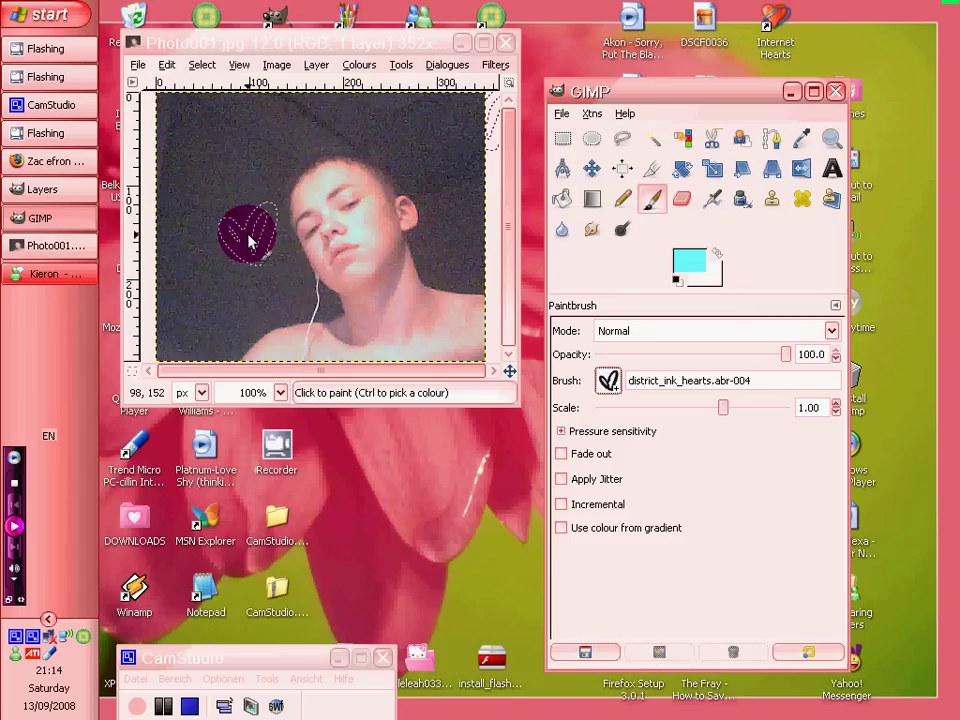
Create a new blank 1000×1000 pixel image.
{"action": "left_click_drag", "start_coordinate": [360, 40], "coordinate": [360, 54]}
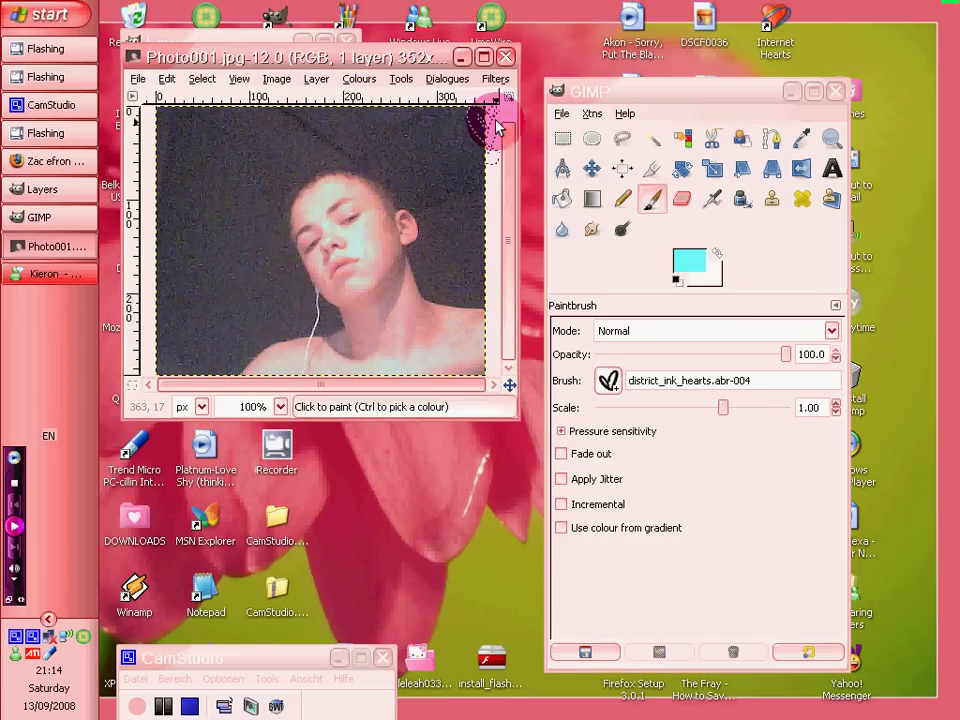
{"action": "left_click", "coordinate": [560, 115]}
{"action": "left_click", "coordinate": [556, 145]}
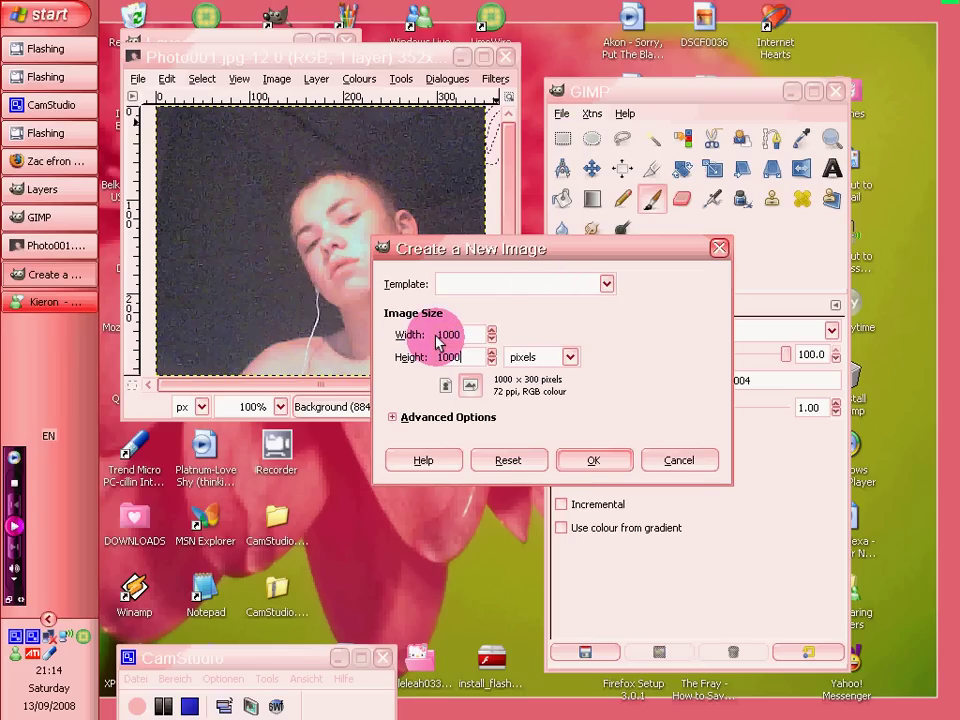
{"action": "key", "text": "Return"}
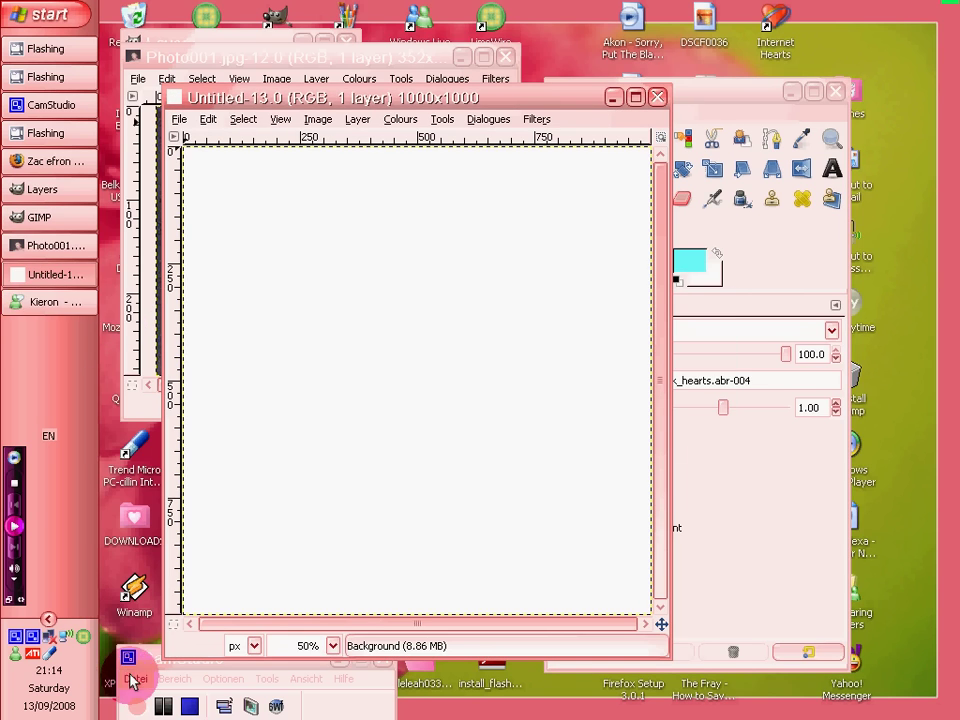
{"action": "left_click", "coordinate": [135, 679]}
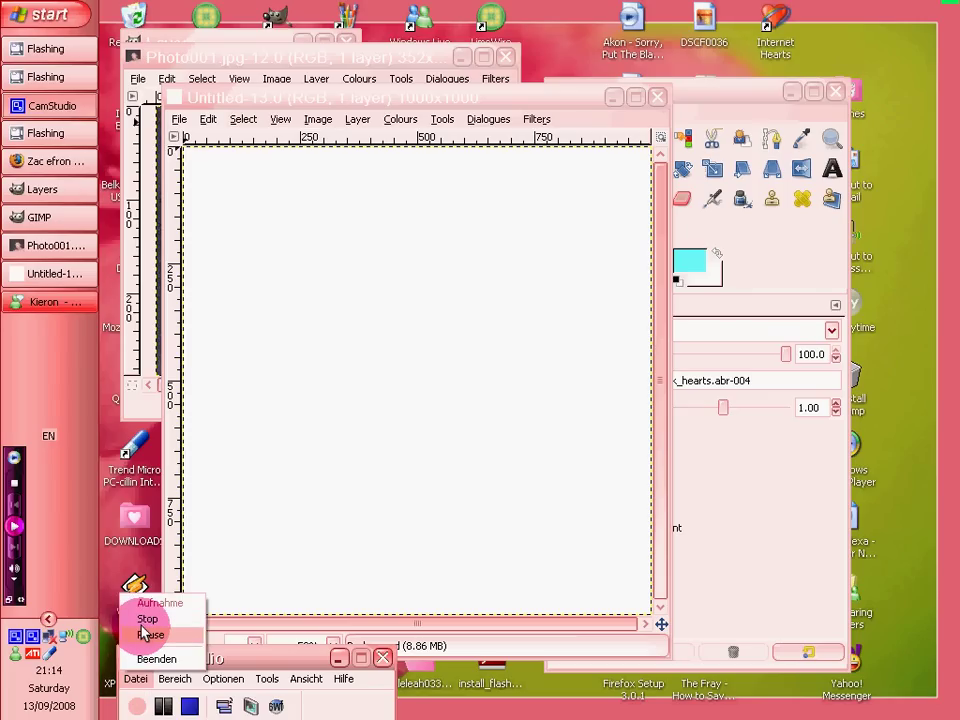
Move the blank image window up and right, with the photo in front.
{"action": "left_click", "coordinate": [255, 100]}
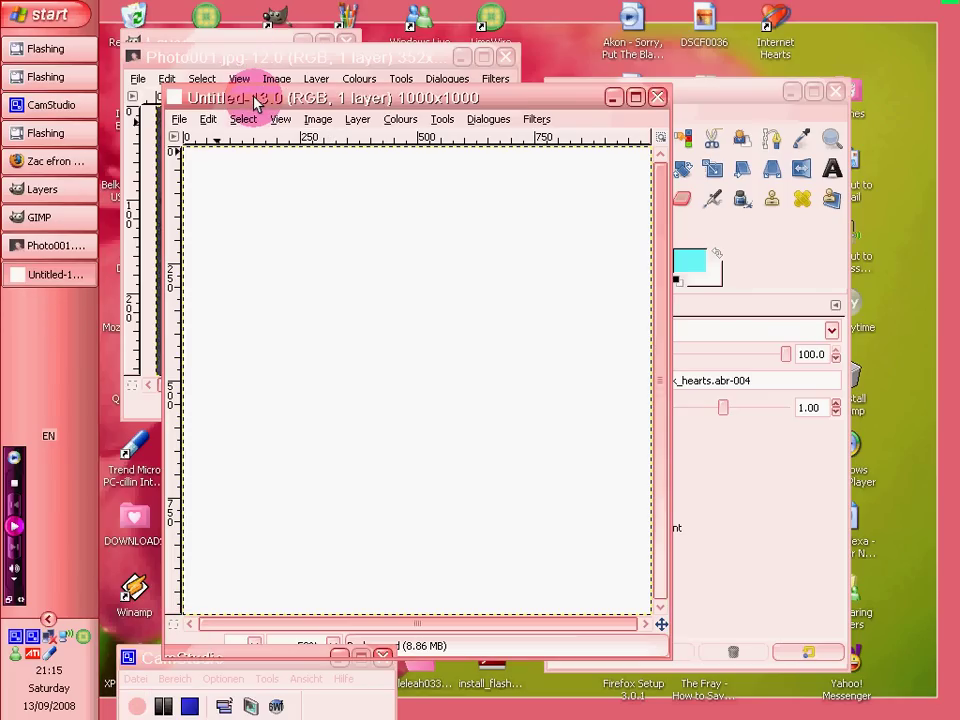
{"action": "left_click_drag", "start_coordinate": [257, 103], "coordinate": [342, 80]}
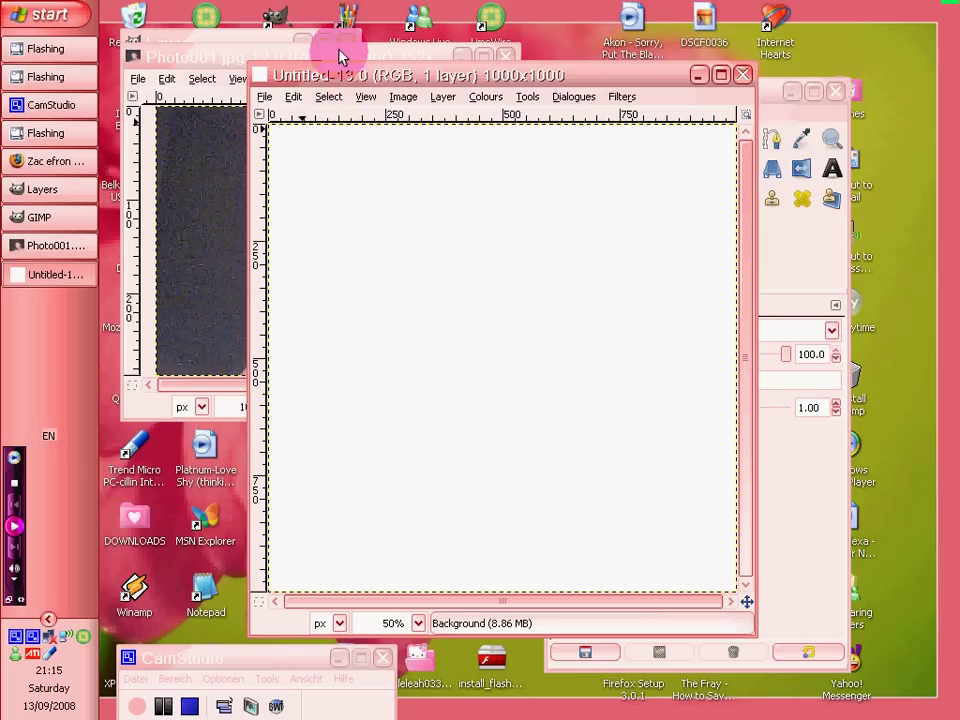
{"action": "left_click", "coordinate": [338, 56]}
{"action": "left_click", "coordinate": [243, 135]}
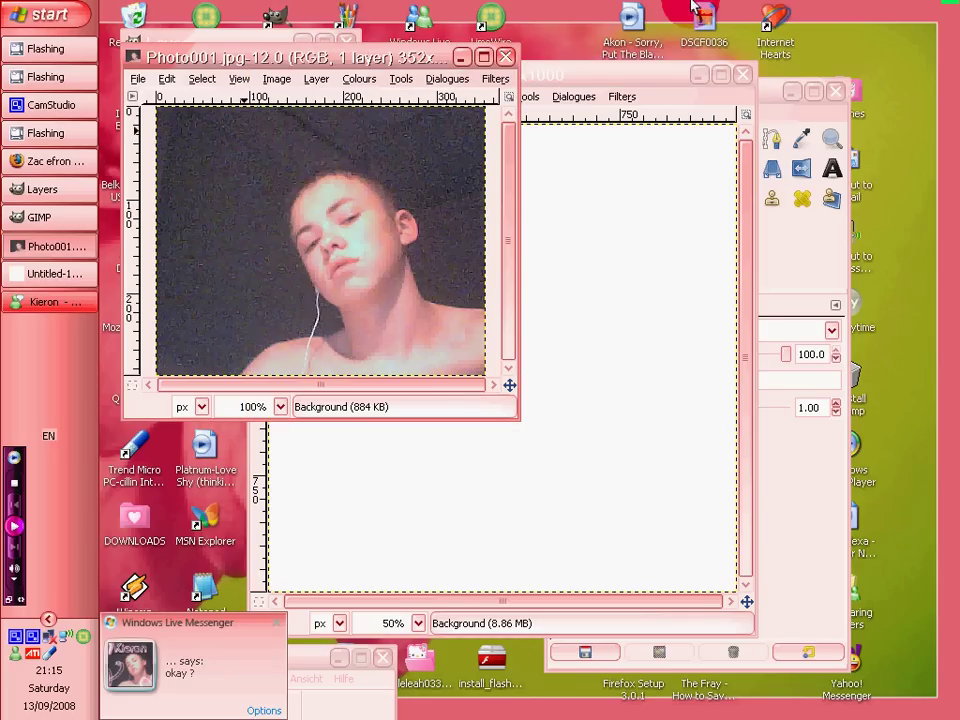
Zoom the photo to 200% and position it in its window.
{"action": "left_click_drag", "start_coordinate": [372, 62], "coordinate": [393, 146]}
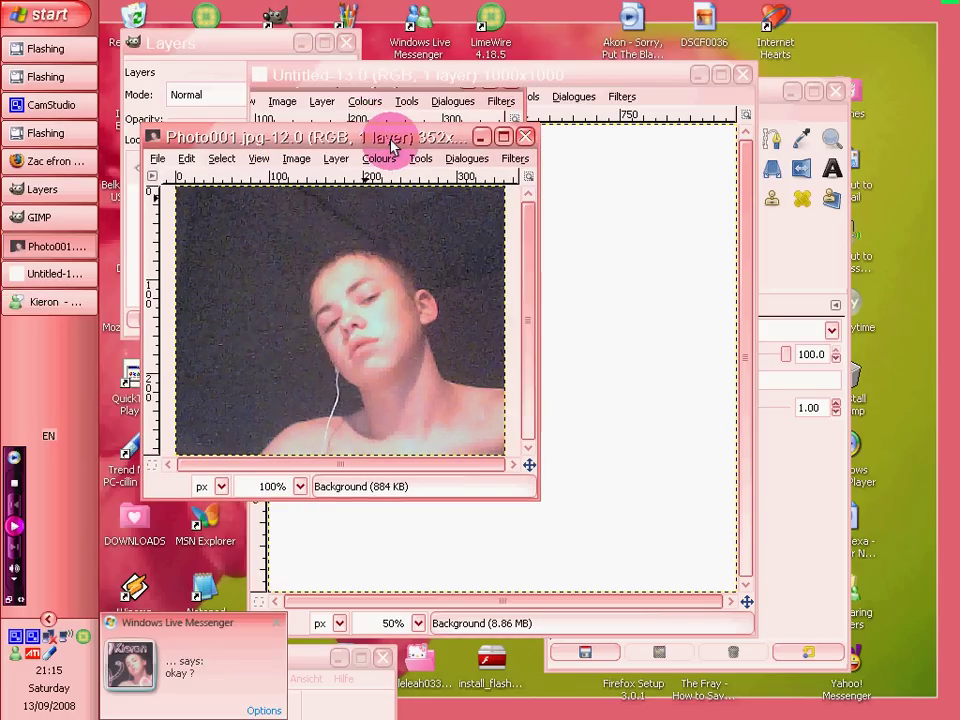
{"action": "left_click", "coordinate": [255, 491]}
{"action": "left_click", "coordinate": [279, 555]}
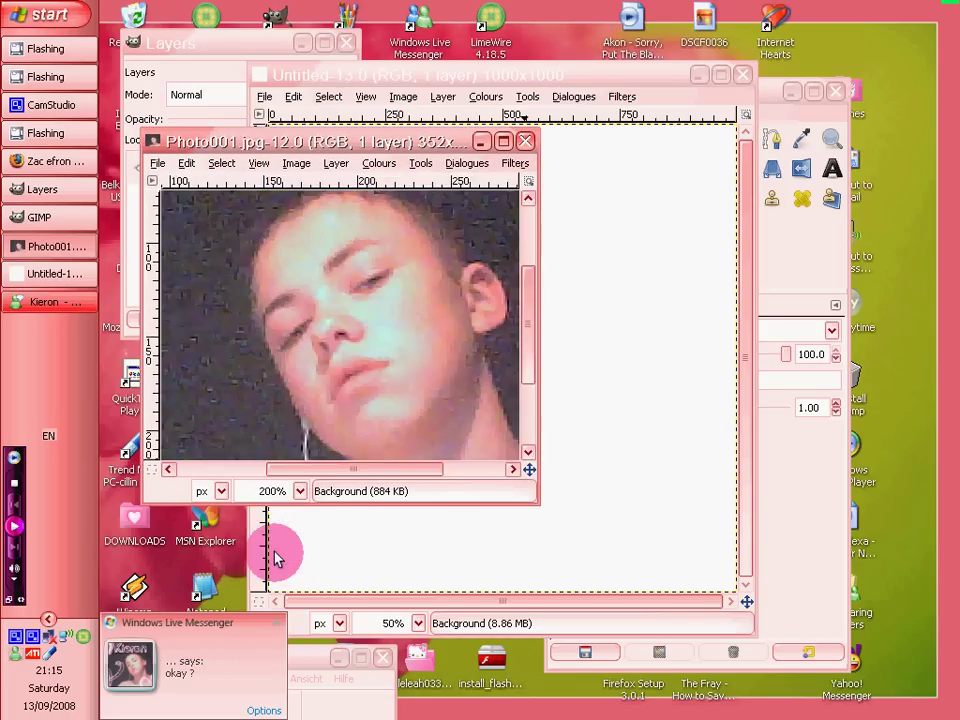
{"action": "scroll", "coordinate": [302, 398], "scroll_direction": "down", "scroll_amount": 2}
{"action": "left_click_drag", "start_coordinate": [310, 464], "coordinate": [303, 466]}
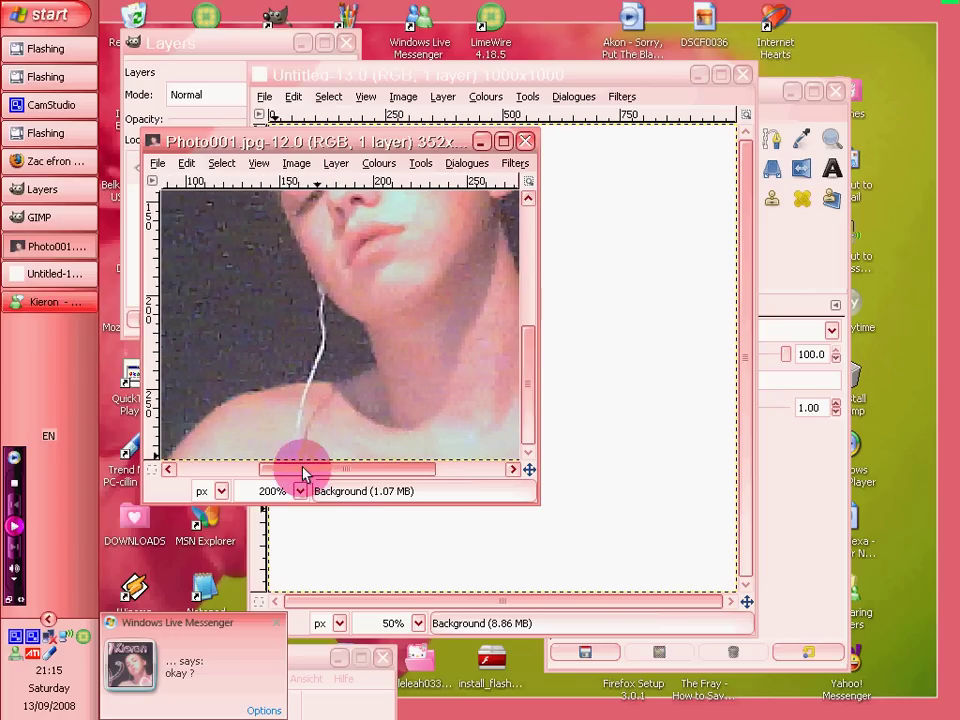
With the Paths tool, place anchor points from the lower-left shoulder up toward the neck.
{"action": "left_click", "coordinate": [760, 88]}
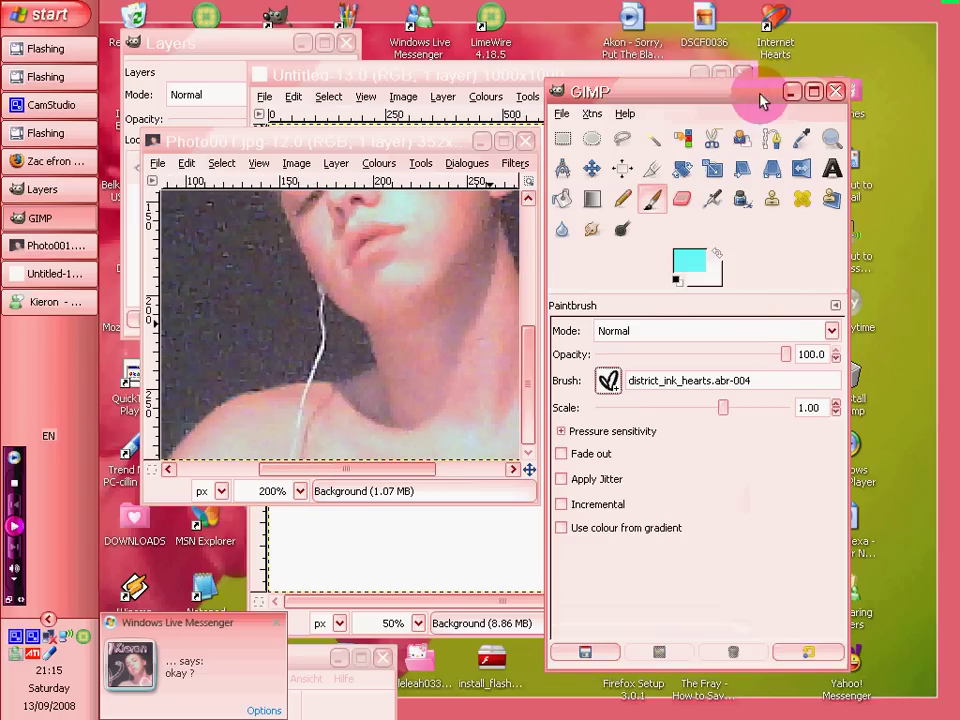
{"action": "left_click", "coordinate": [772, 138]}
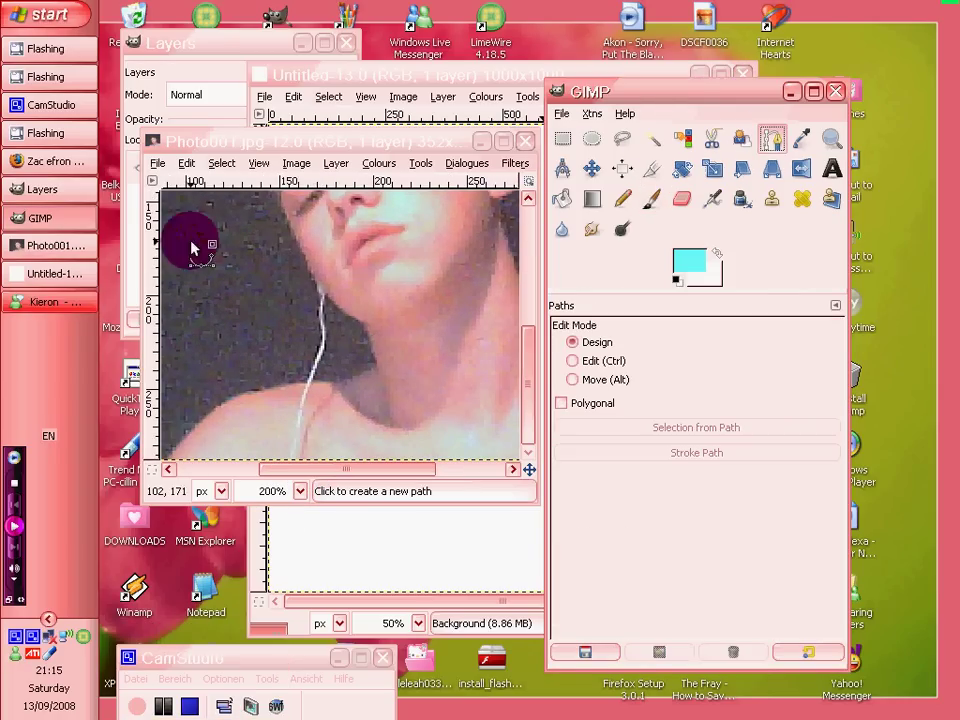
{"action": "left_click", "coordinate": [246, 141]}
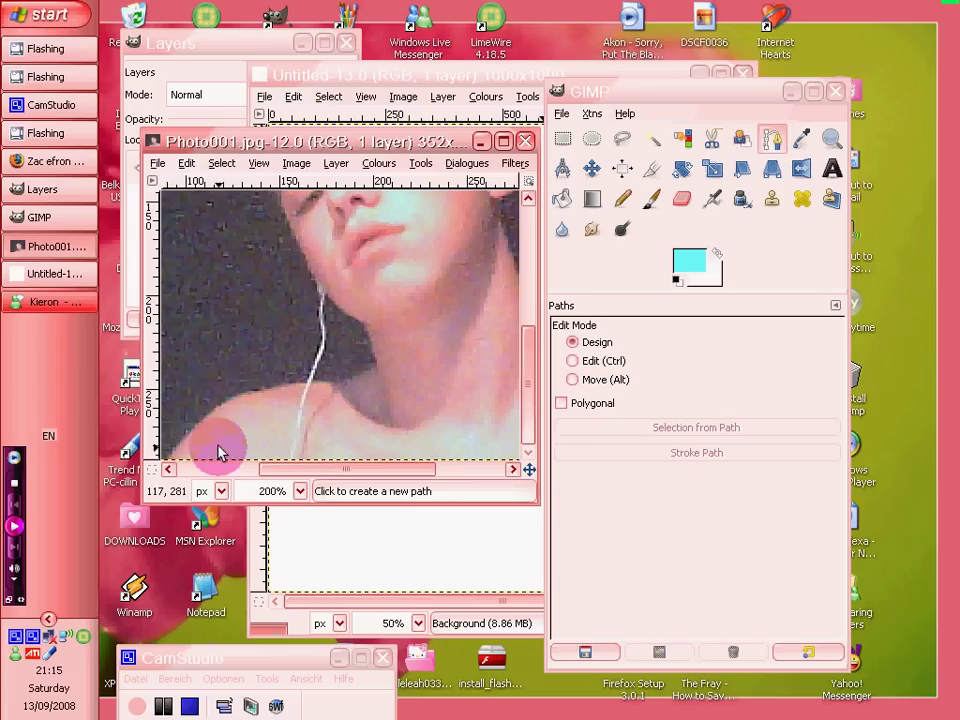
{"action": "left_click", "coordinate": [180, 450]}
{"action": "left_click", "coordinate": [232, 394]}
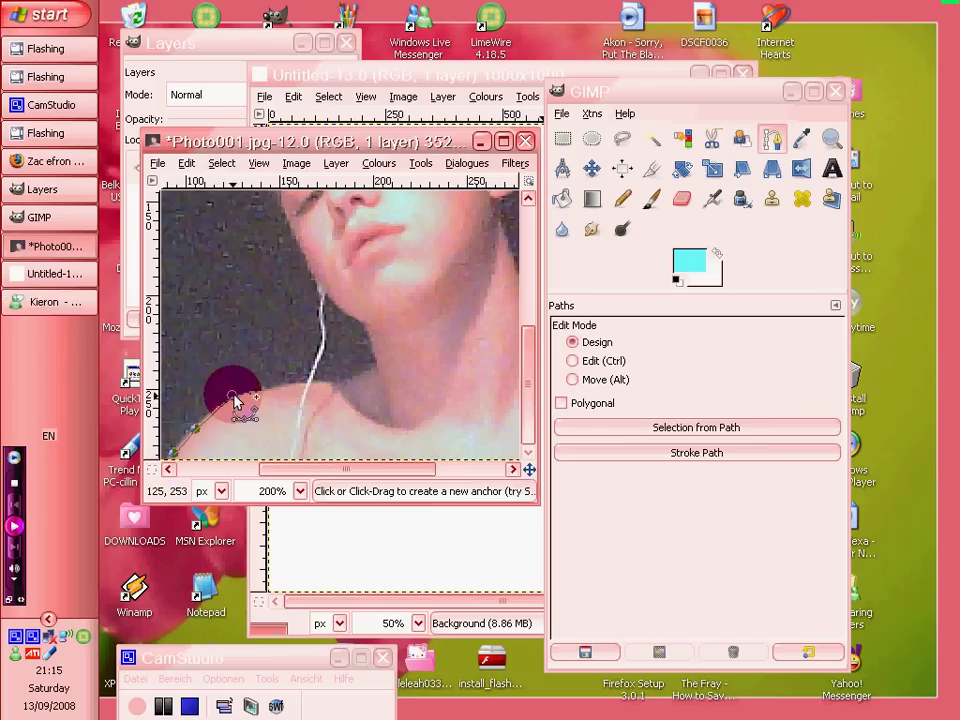
{"action": "left_click", "coordinate": [257, 385]}
{"action": "left_click", "coordinate": [303, 377]}
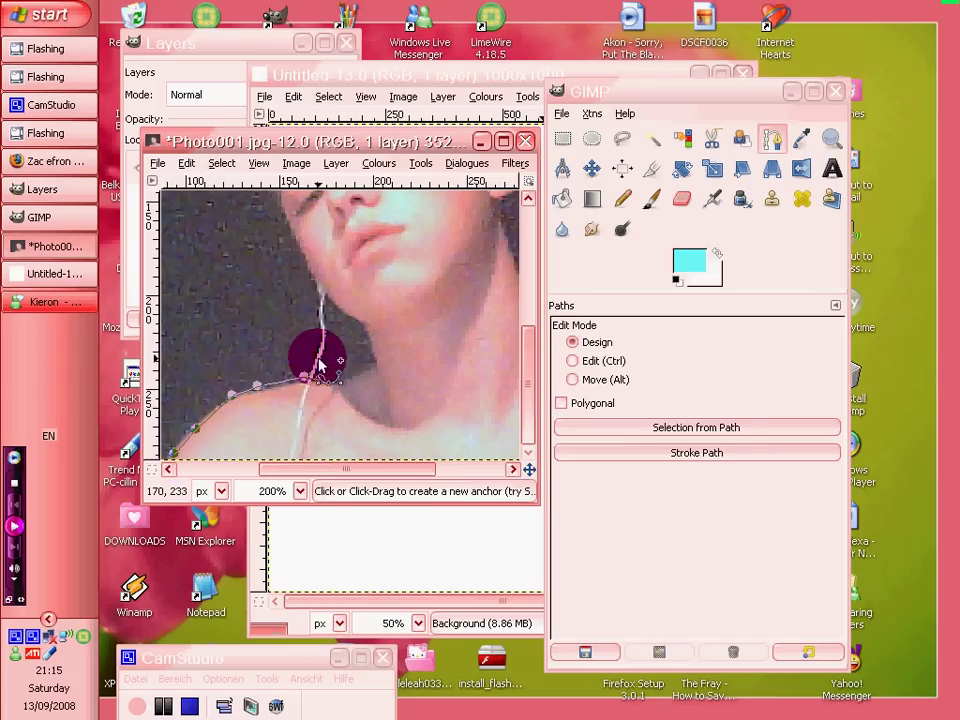
{"action": "left_click", "coordinate": [135, 679]}
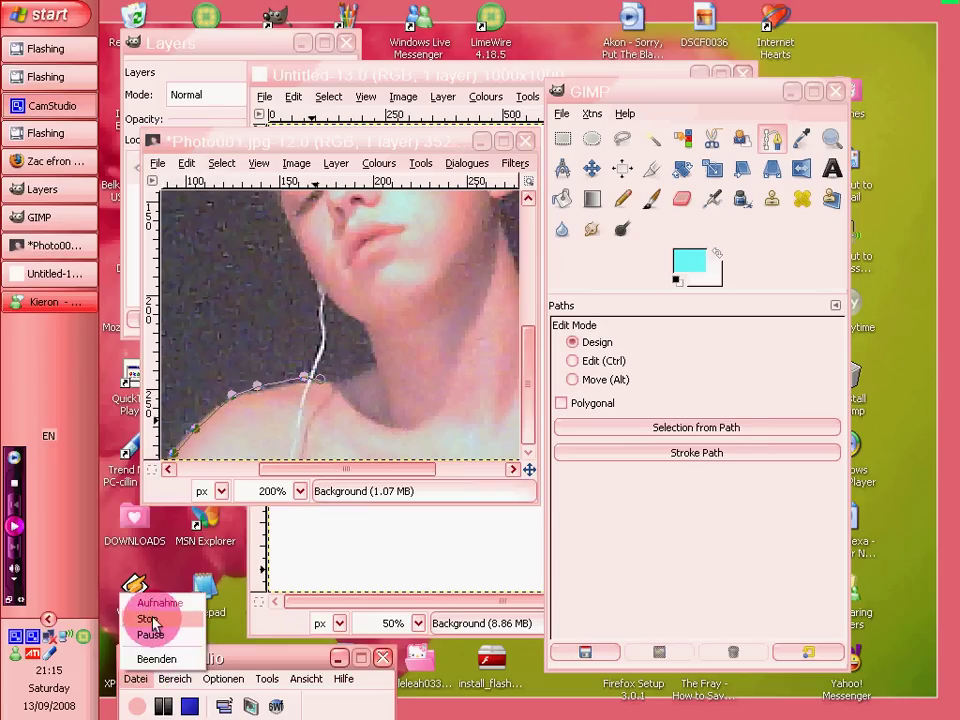
{"action": "left_click", "coordinate": [150, 636]}
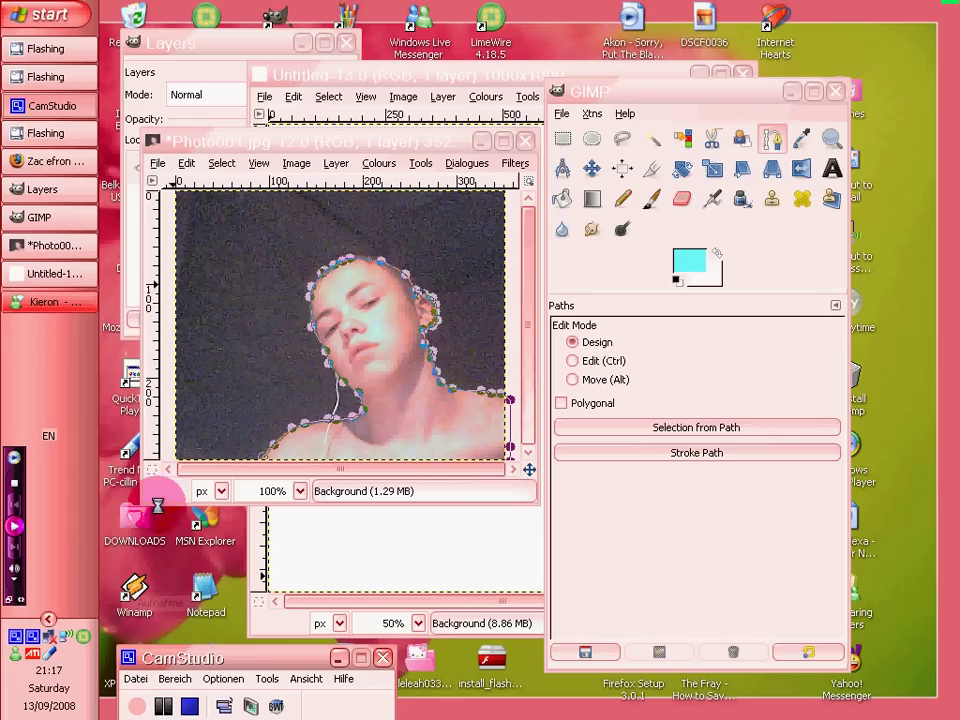
{"action": "left_click", "coordinate": [255, 145]}
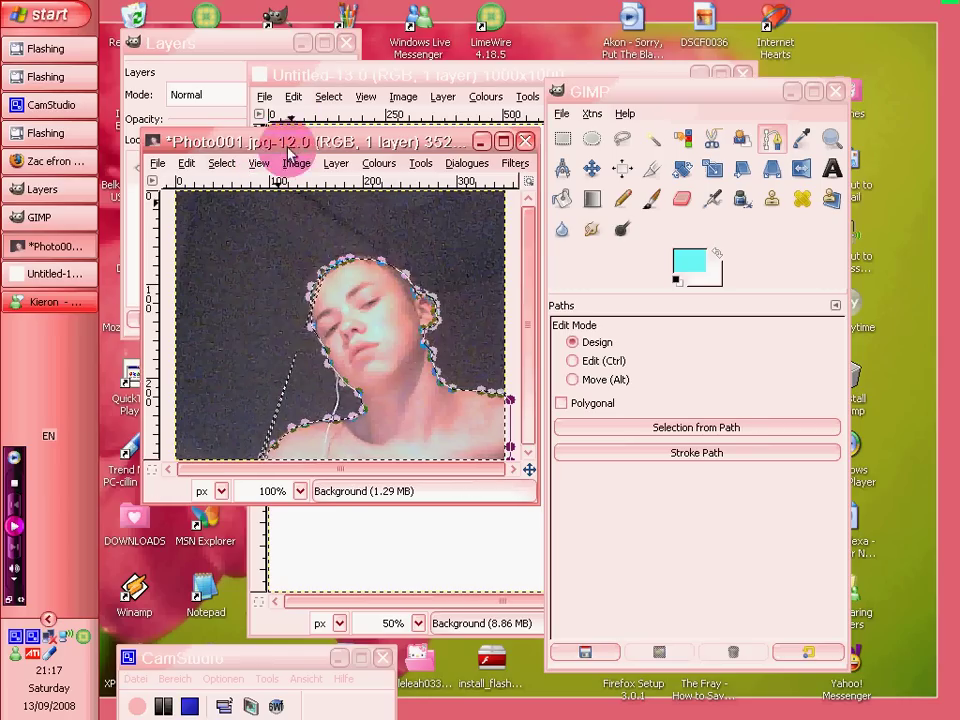
Cut the traced person out of the photo to the clipboard.
{"action": "left_click", "coordinate": [621, 167]}
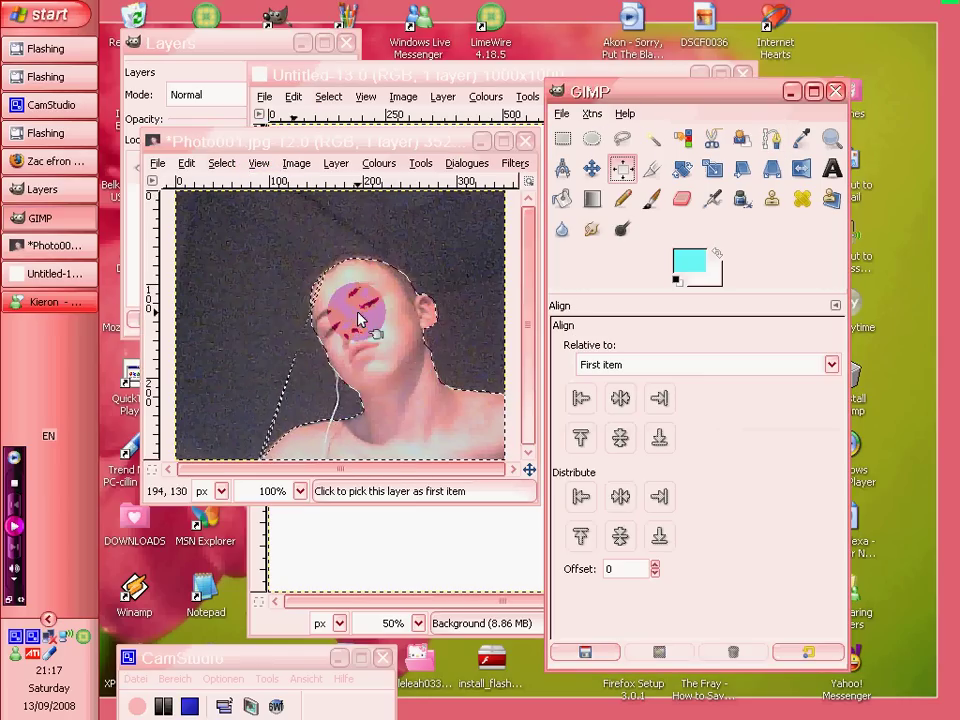
{"action": "right_click", "coordinate": [360, 318]}
{"action": "mouse_move", "coordinate": [376, 350]}
{"action": "left_click", "coordinate": [510, 410]}
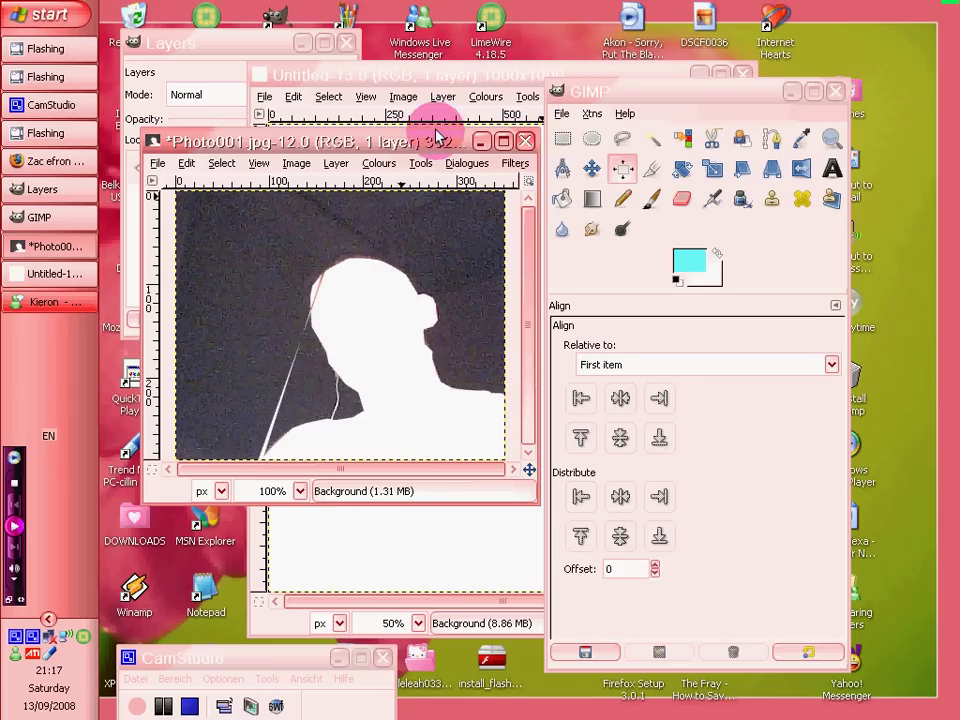
Close Photo001.jpg with Don't Save and bring Untitled-13 forward.
{"action": "left_click", "coordinate": [521, 146]}
{"action": "left_click", "coordinate": [321, 400]}
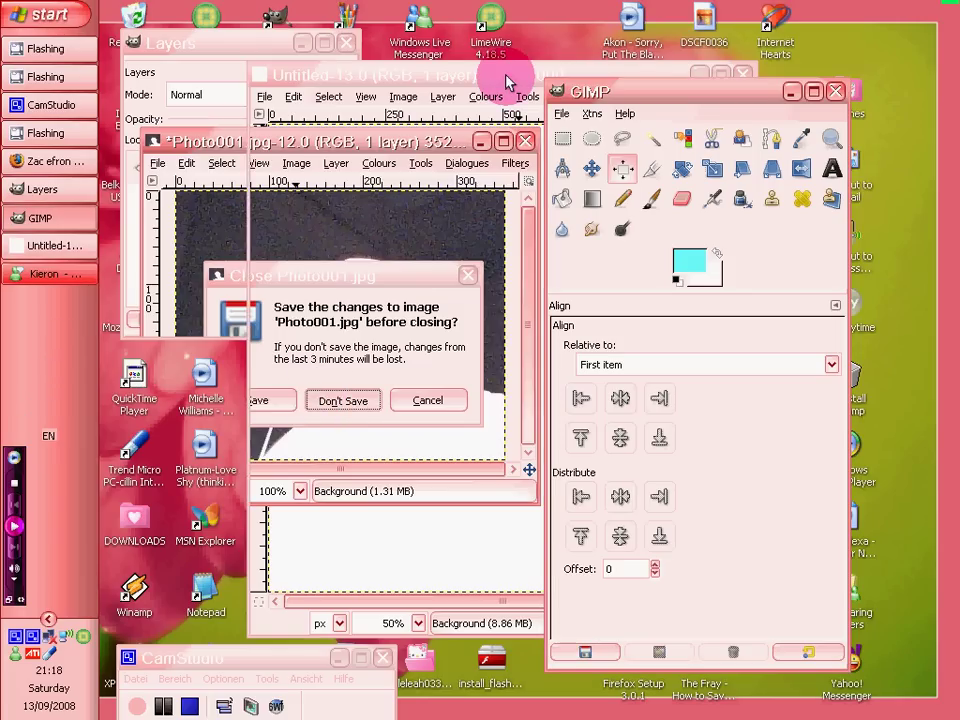
{"action": "left_click", "coordinate": [506, 78]}
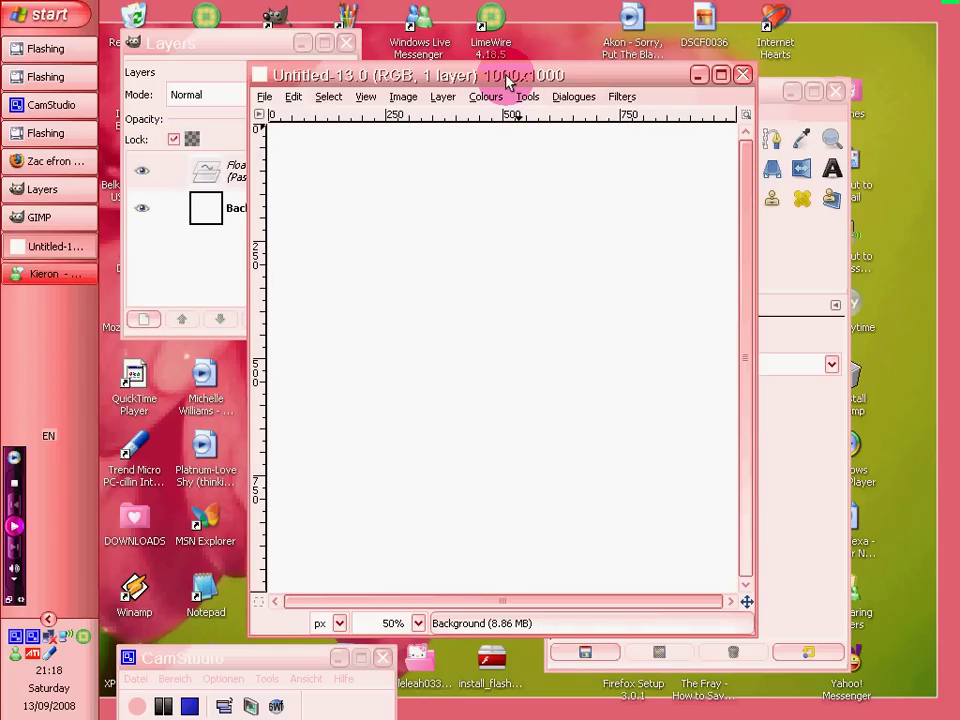
Paste the face into Untitled-13, zoom to 200%, and anchor the floating layer.
{"action": "key", "text": "ctrl+v"}
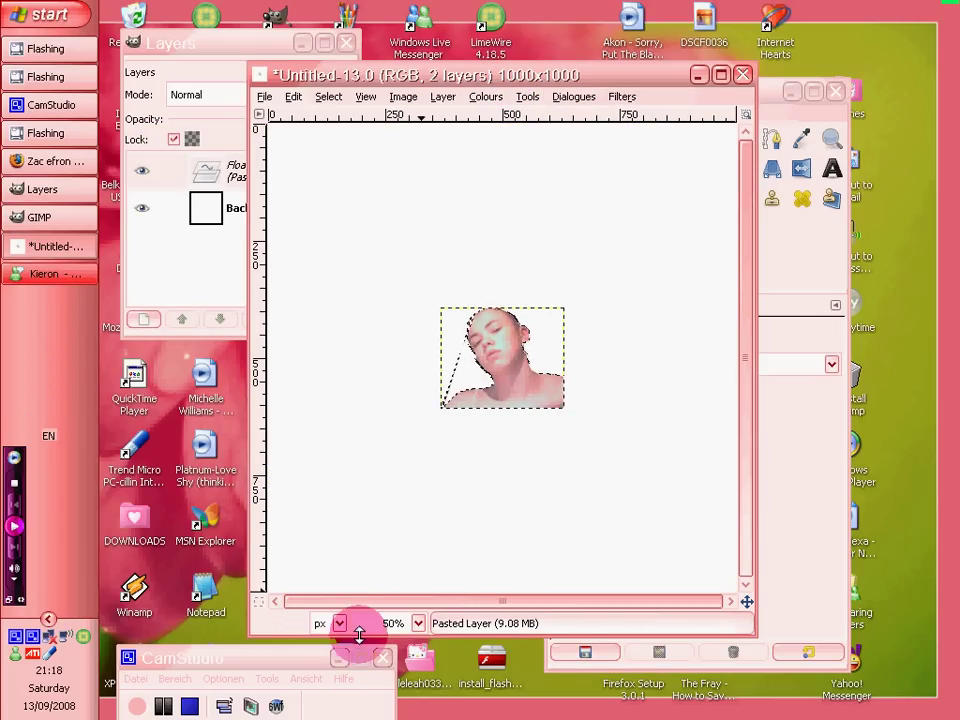
{"action": "left_click", "coordinate": [417, 622]}
{"action": "left_click", "coordinate": [409, 498]}
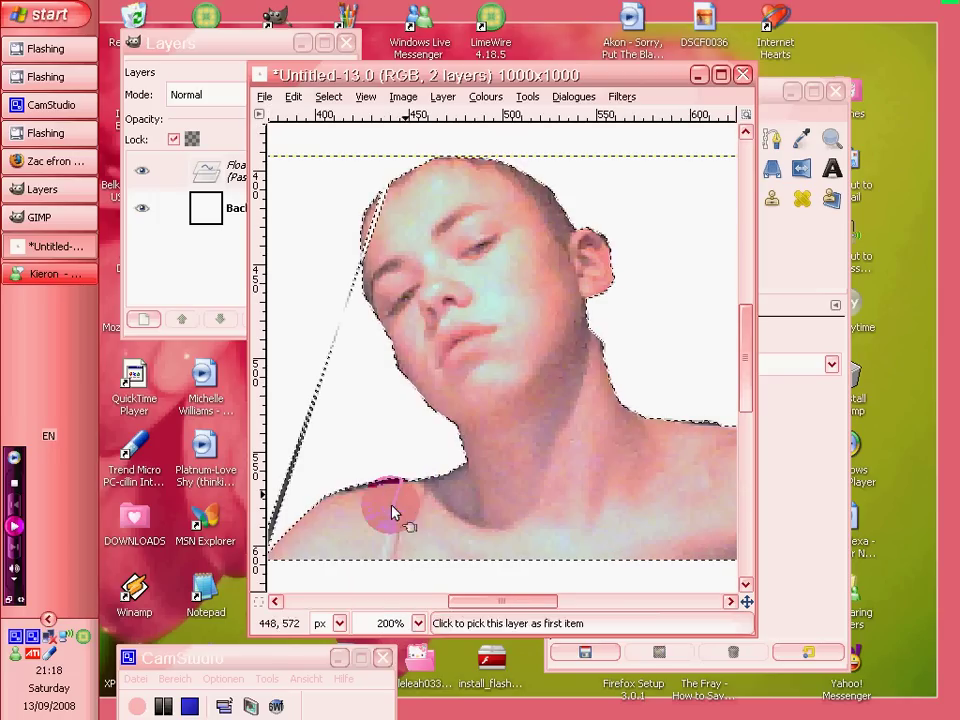
{"action": "left_click", "coordinate": [330, 97]}
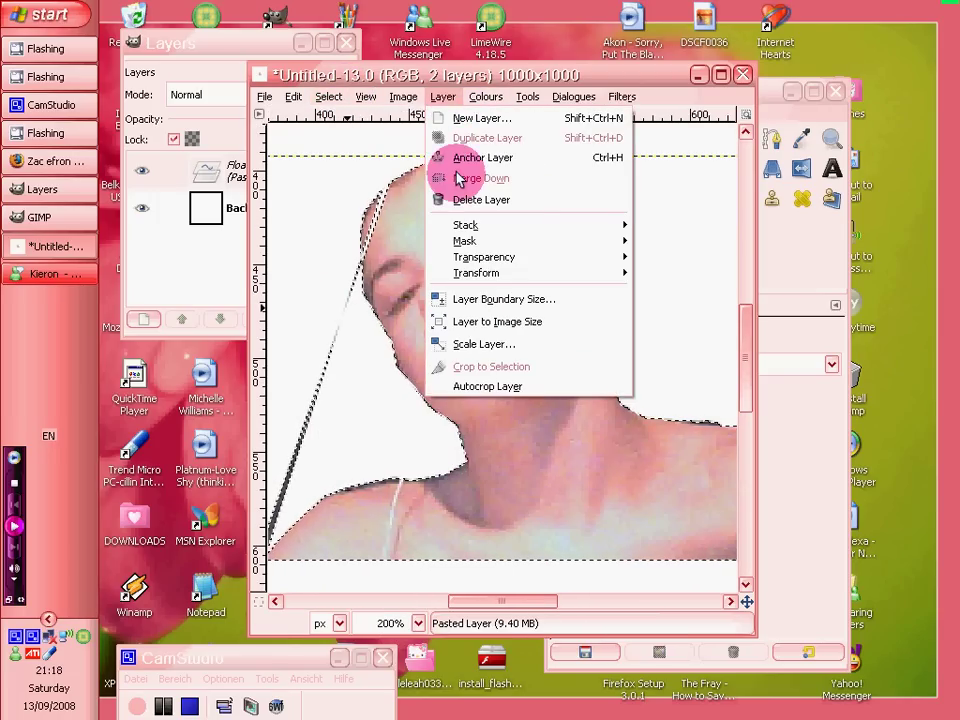
{"action": "left_click", "coordinate": [465, 156]}
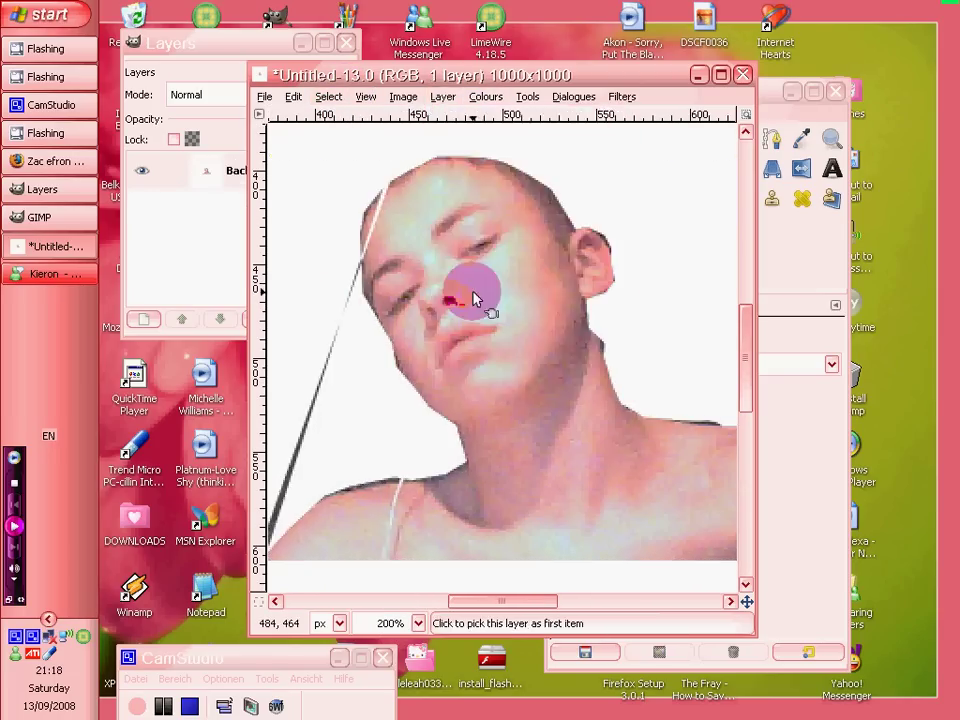
{"action": "left_click", "coordinate": [776, 100]}
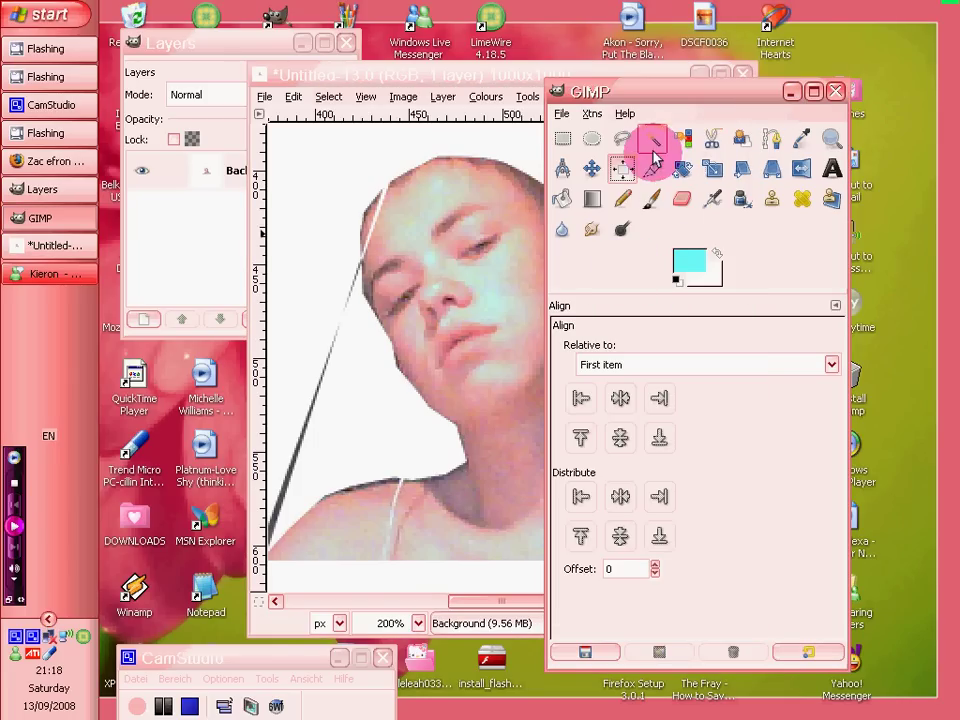
Smudge the left hairline edge using the Smudge tool with the Circle (15) brush.
{"action": "left_click", "coordinate": [590, 230]}
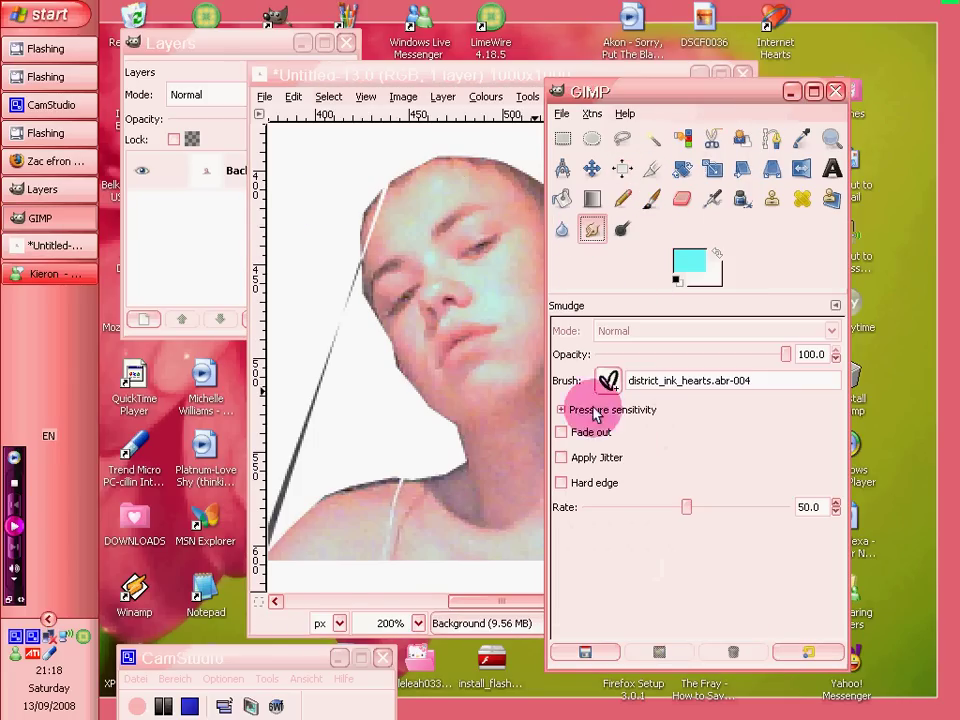
{"action": "left_click", "coordinate": [607, 380]}
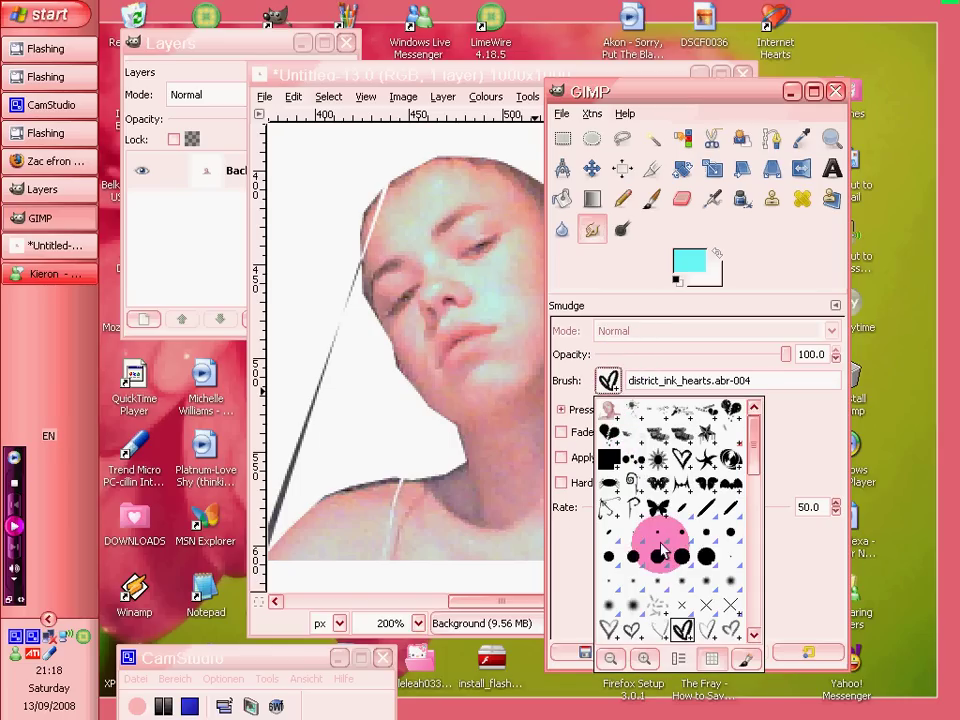
{"action": "left_click", "coordinate": [664, 525]}
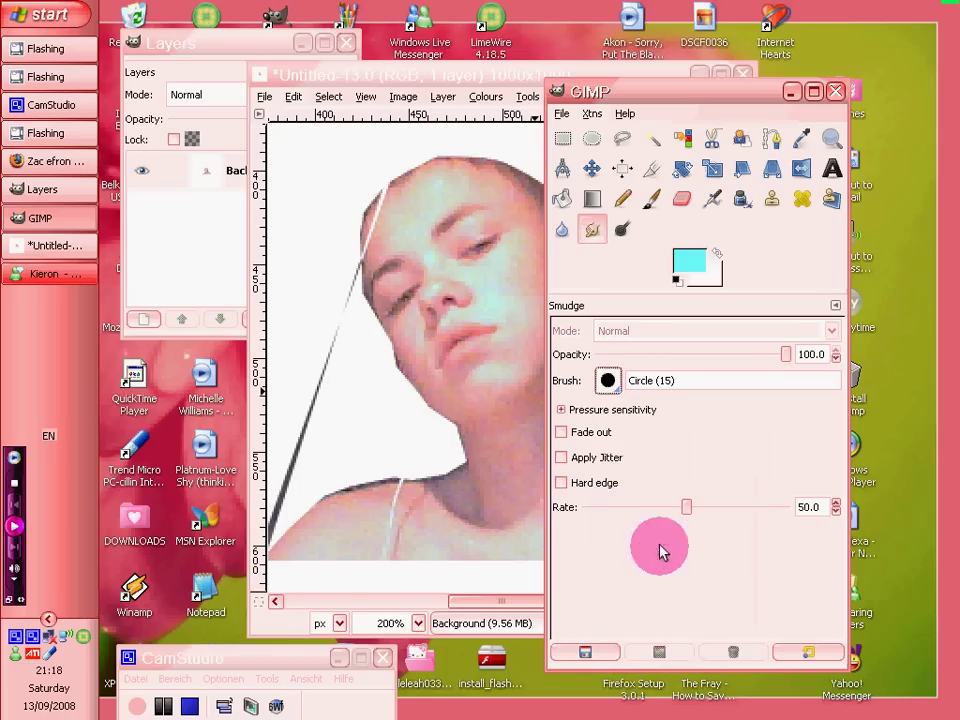
{"action": "left_click", "coordinate": [387, 233]}
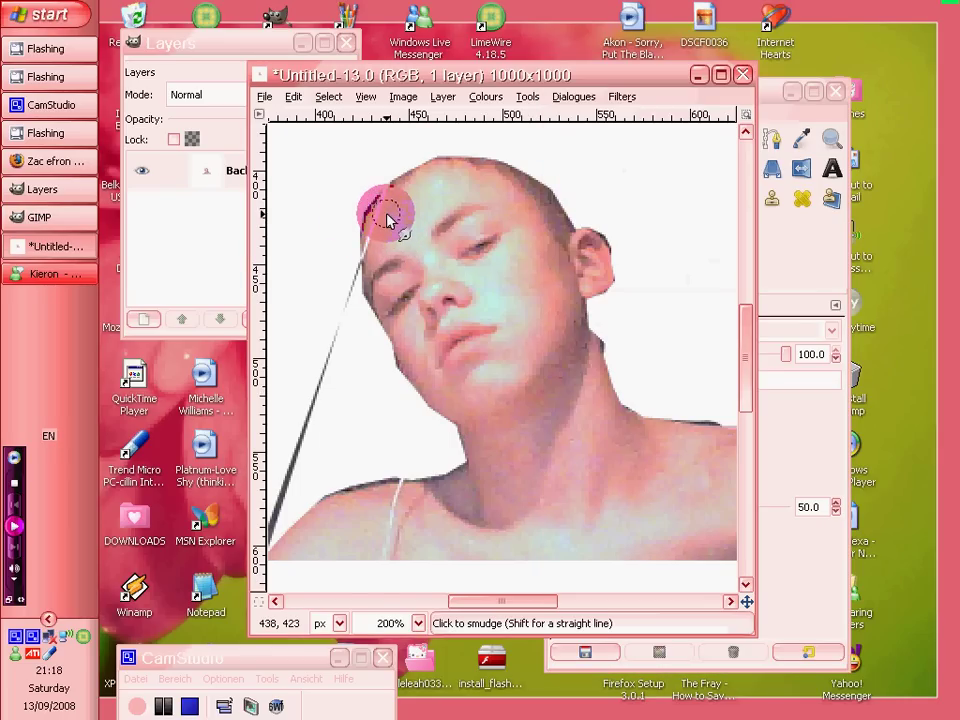
{"action": "mouse_move", "coordinate": [387, 236]}
{"action": "left_mouse_down"}
{"action": "mouse_move", "coordinate": [324, 235]}
{"action": "mouse_move", "coordinate": [376, 234]}
{"action": "mouse_move", "coordinate": [376, 214]}
{"action": "mouse_move", "coordinate": [379, 231]}
{"action": "mouse_move", "coordinate": [368, 204]}
{"action": "mouse_move", "coordinate": [358, 286]}
{"action": "left_mouse_up"}
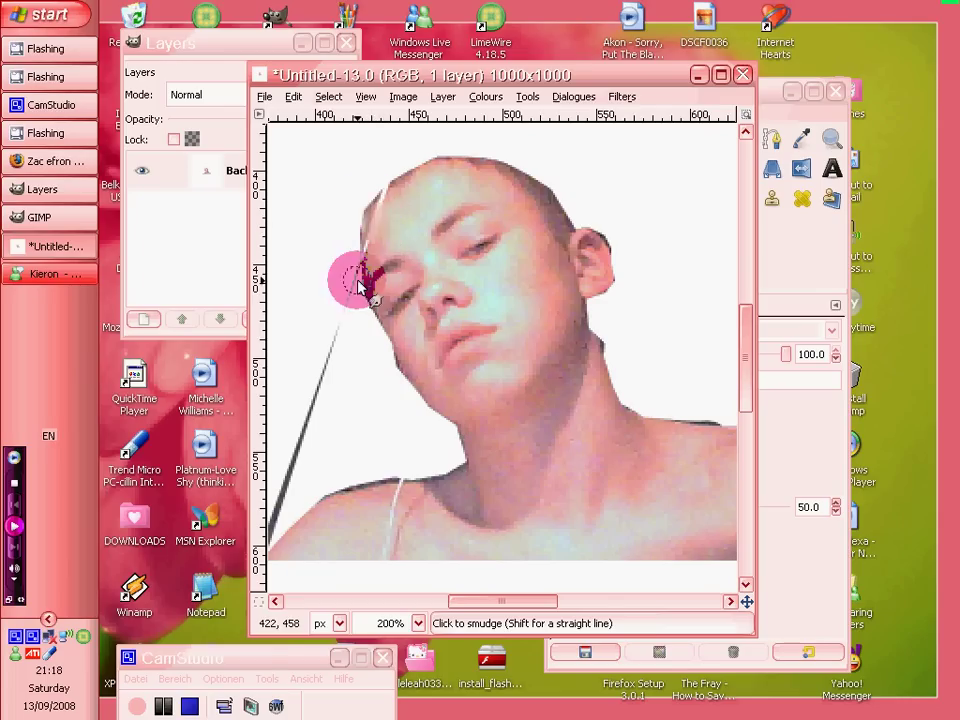
Cut the selected pixels out of the layer via the canvas Edit menu.
{"action": "left_click", "coordinate": [136, 679]}
{"action": "left_click", "coordinate": [165, 619]}
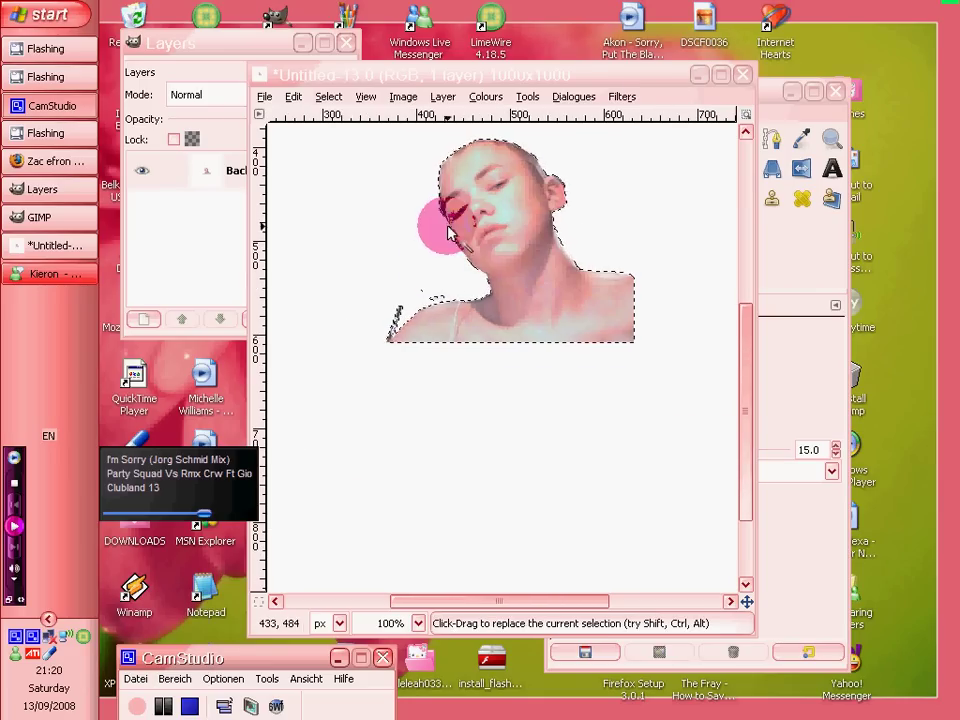
{"action": "right_click", "coordinate": [512, 184]}
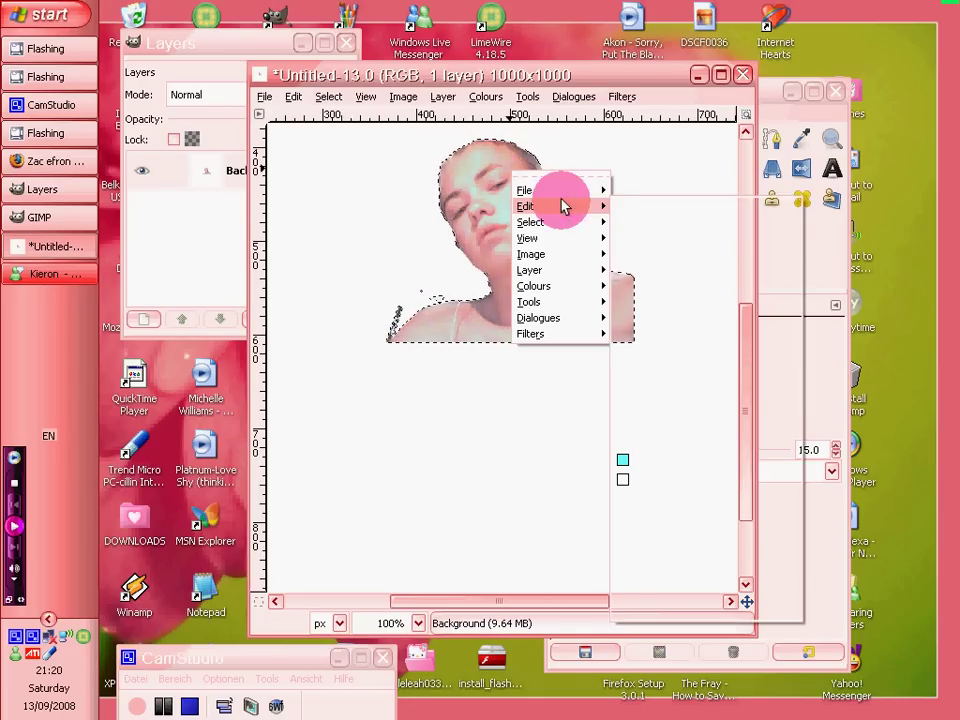
{"action": "mouse_move", "coordinate": [561, 207]}
{"action": "left_click", "coordinate": [680, 313]}
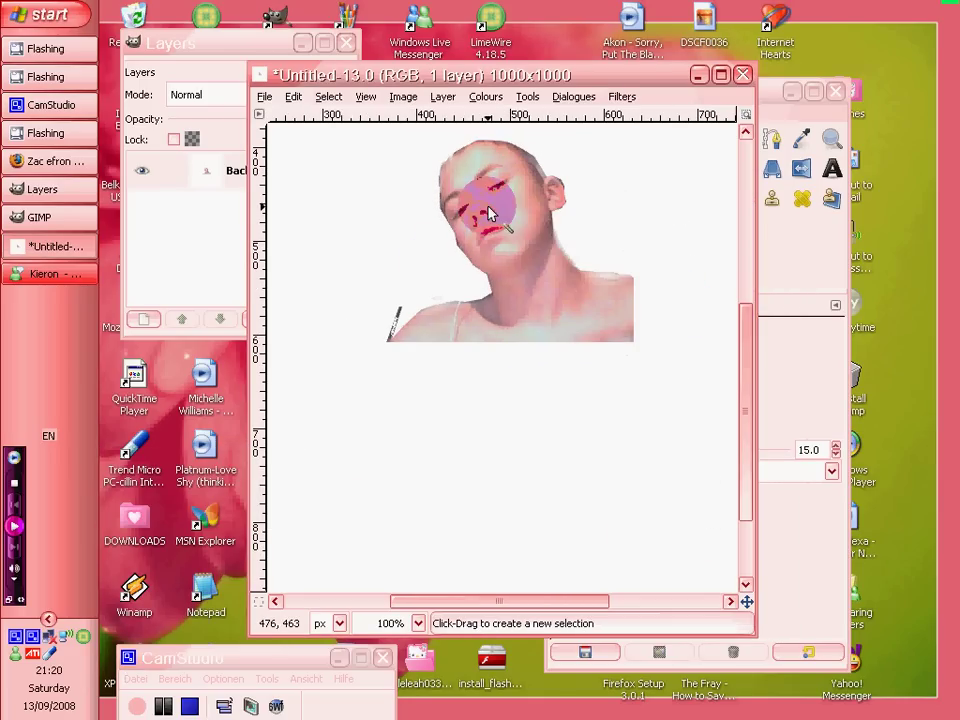
{"action": "right_click", "coordinate": [494, 216]}
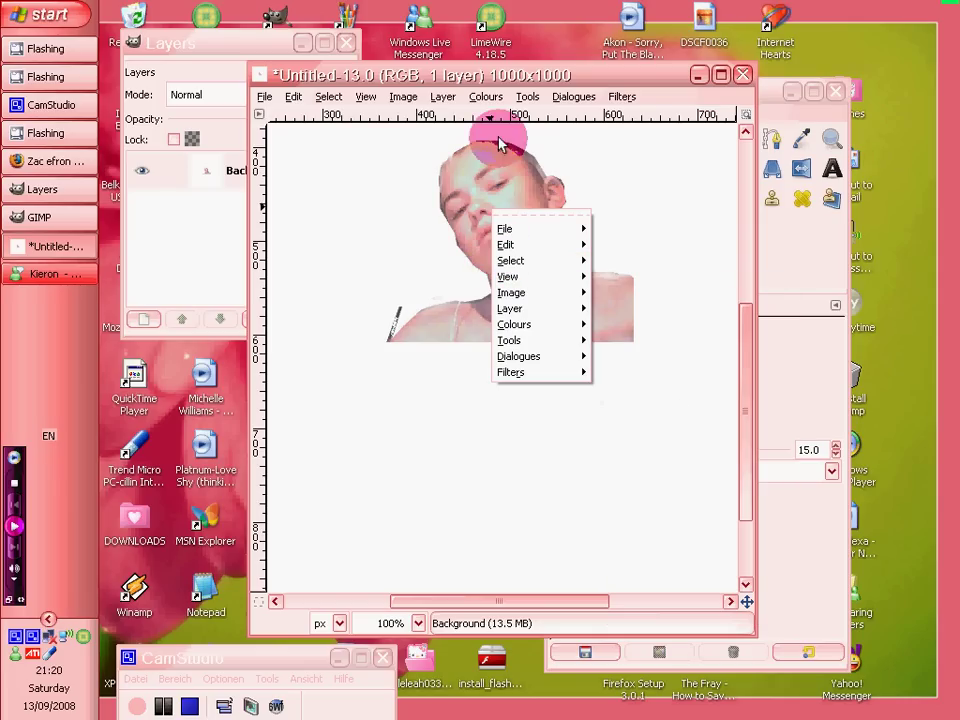
Add an alpha channel to the layer via Layer > Transparency.
{"action": "left_click", "coordinate": [573, 89]}
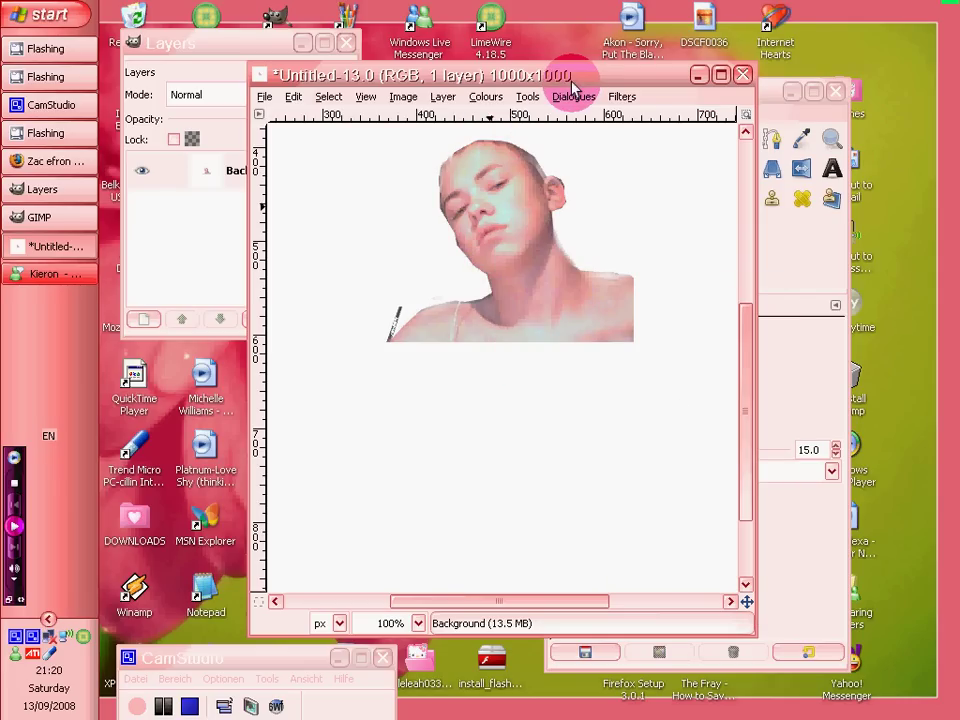
{"action": "right_click", "coordinate": [493, 222]}
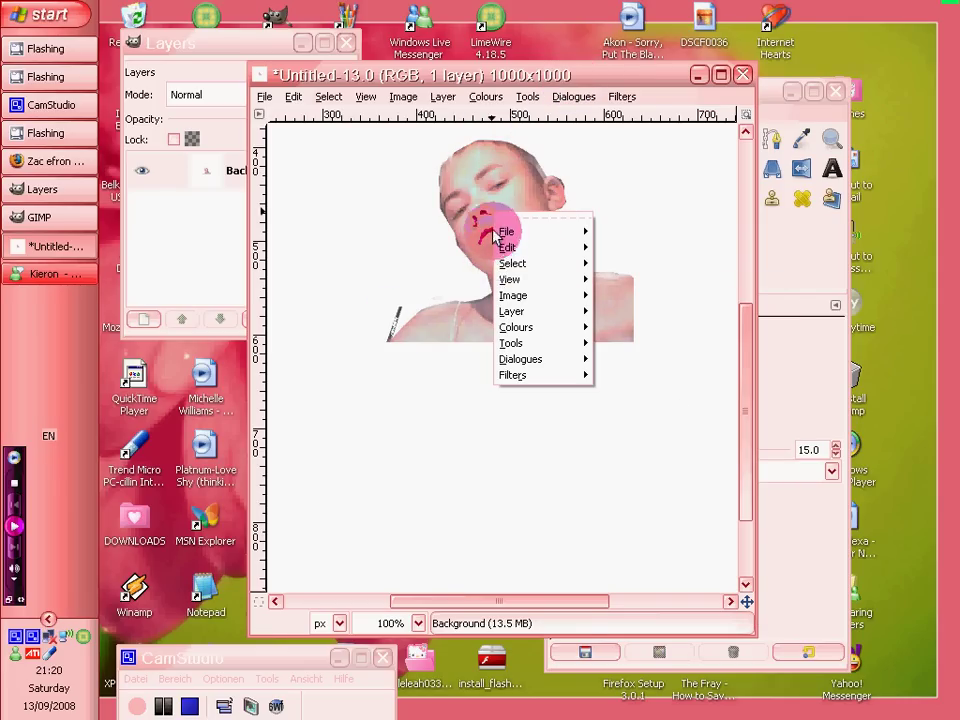
{"action": "left_click", "coordinate": [530, 92]}
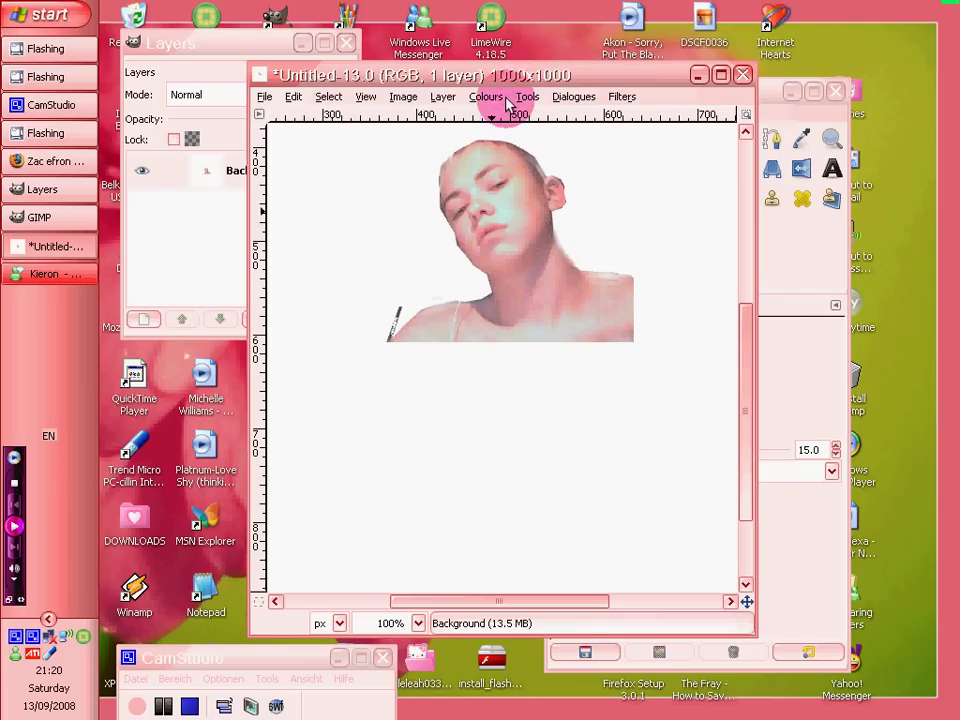
{"action": "left_click", "coordinate": [442, 96]}
{"action": "mouse_move", "coordinate": [474, 256]}
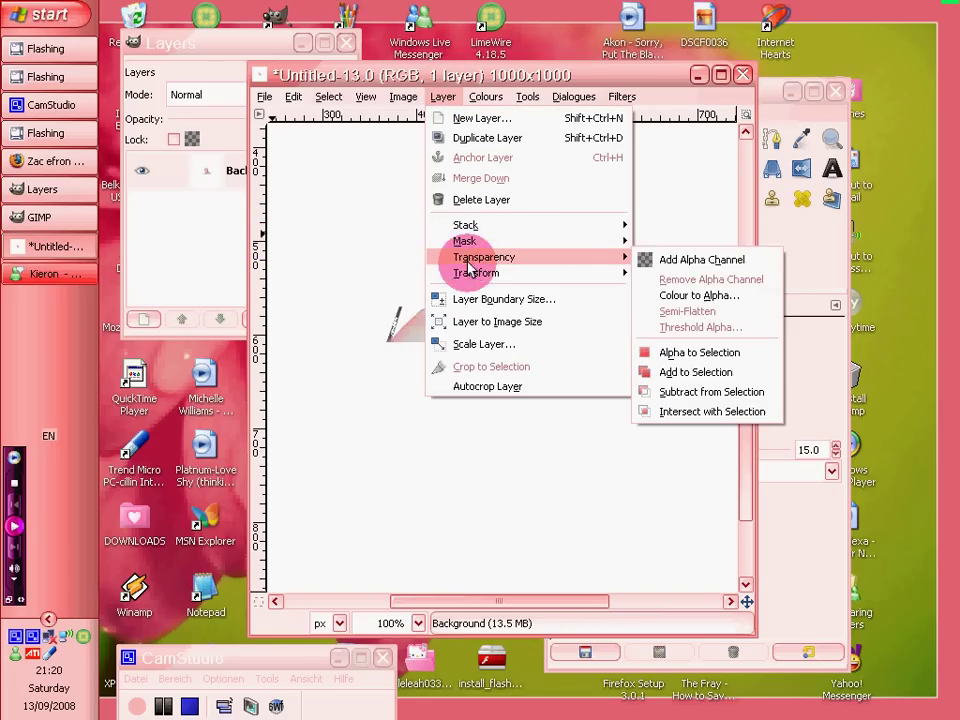
{"action": "left_click", "coordinate": [697, 262]}
Fuzzy-select the white background around the person and delete it to transparency.
{"action": "left_click", "coordinate": [771, 96]}
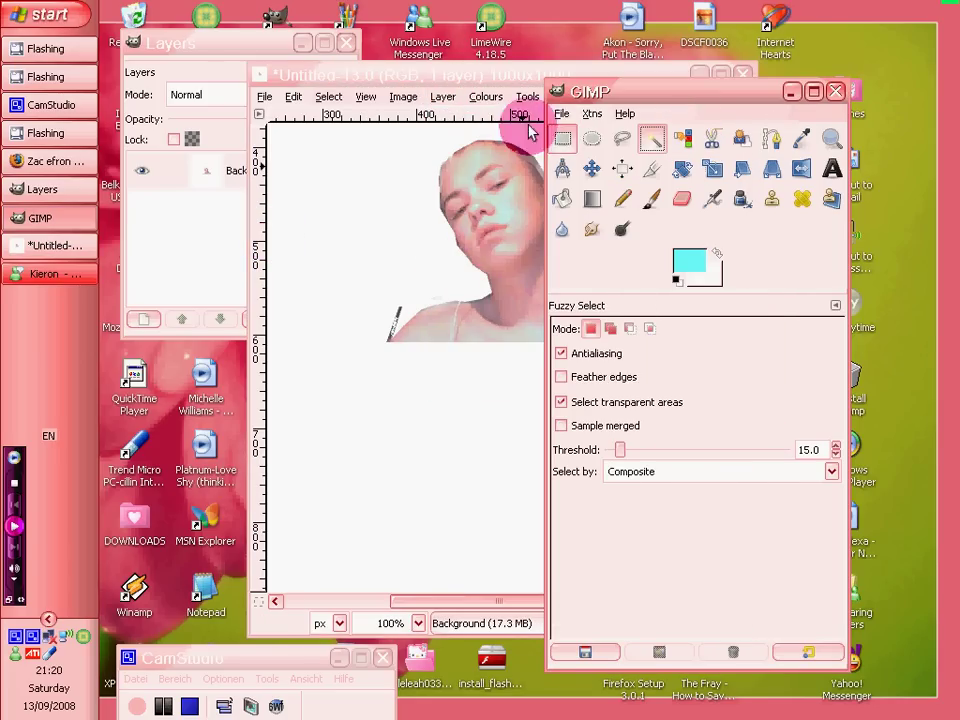
{"action": "left_click", "coordinate": [350, 207]}
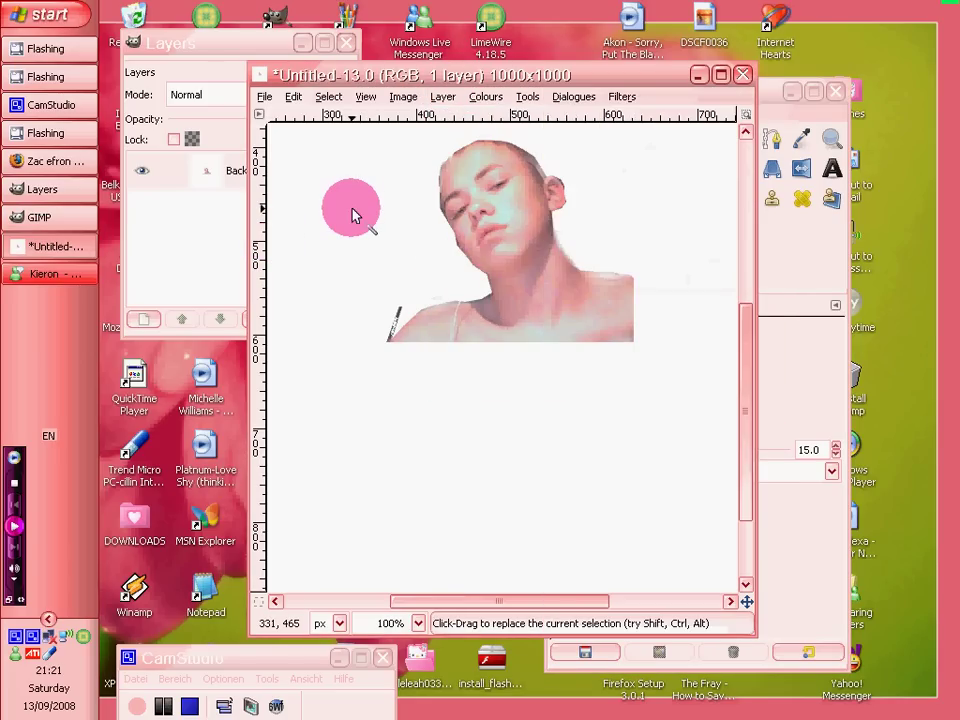
{"action": "key", "text": "Delete"}
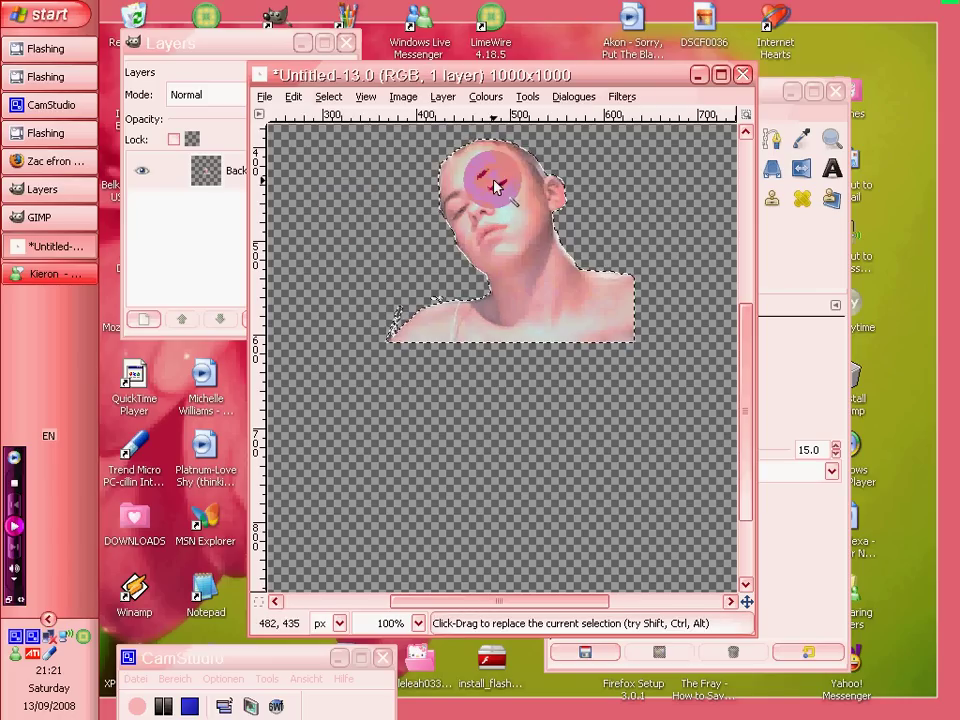
Invert the selection, cut the person to the clipboard, and close the emptied canvas.
{"action": "left_click", "coordinate": [327, 102]}
{"action": "left_click", "coordinate": [340, 168]}
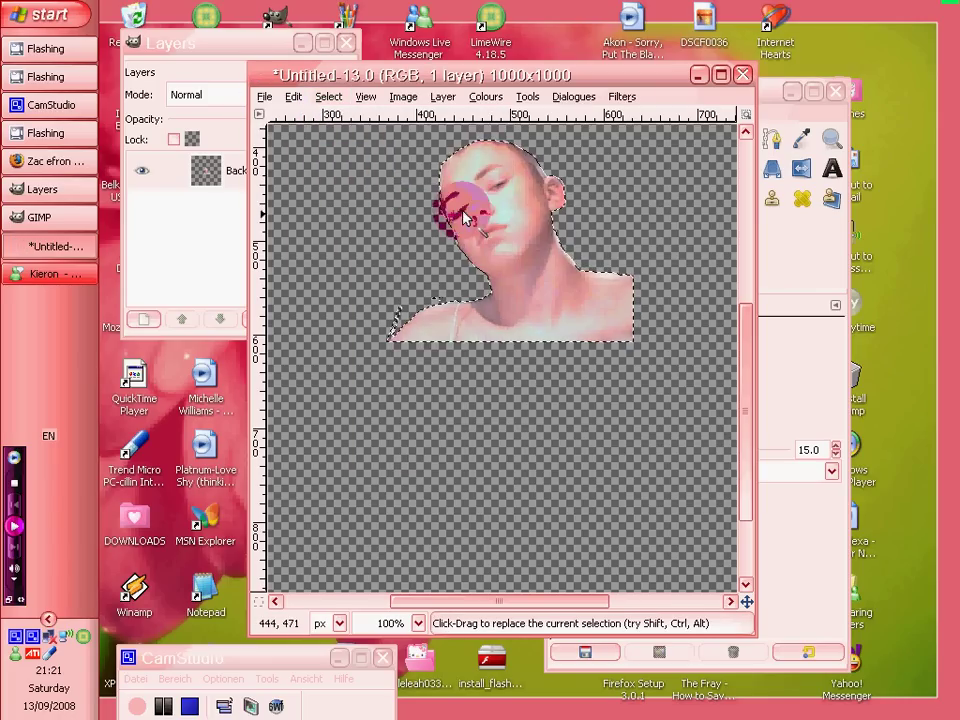
{"action": "right_click", "coordinate": [522, 177]}
{"action": "mouse_move", "coordinate": [540, 212]}
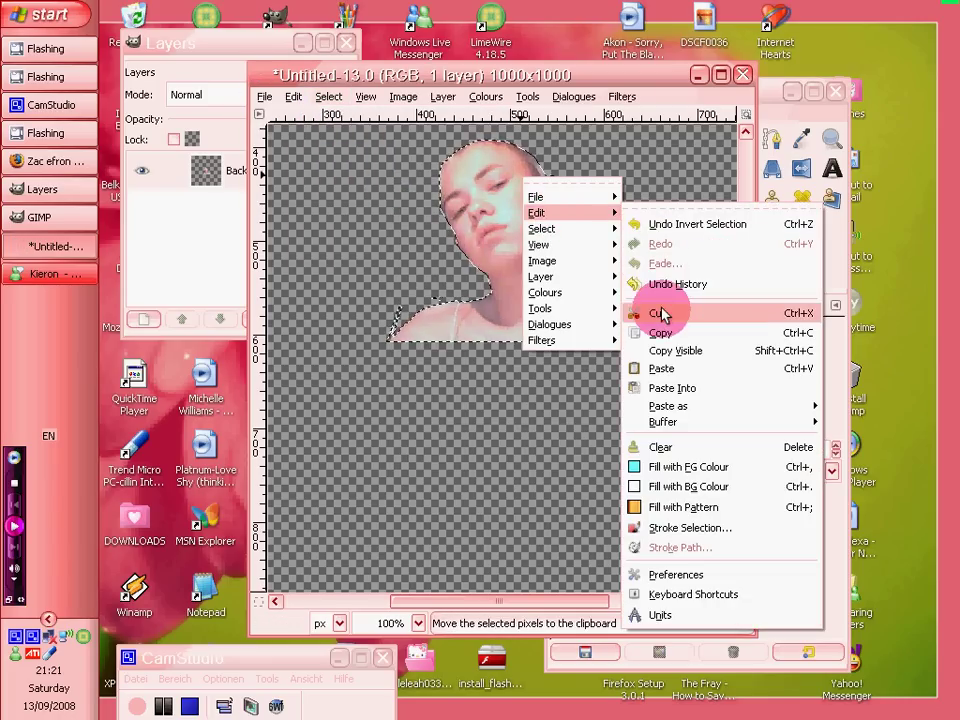
{"action": "left_click", "coordinate": [660, 314]}
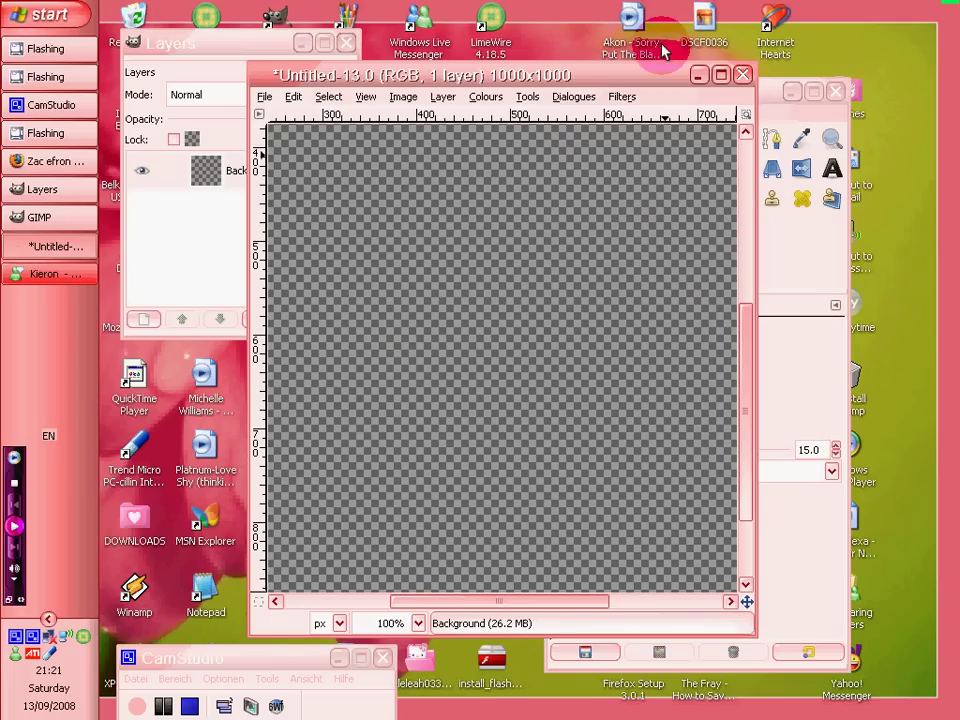
{"action": "left_click", "coordinate": [745, 80]}
Discard the empty canvas and paste the cut-out person as a new image.
{"action": "left_click", "coordinate": [495, 441]}
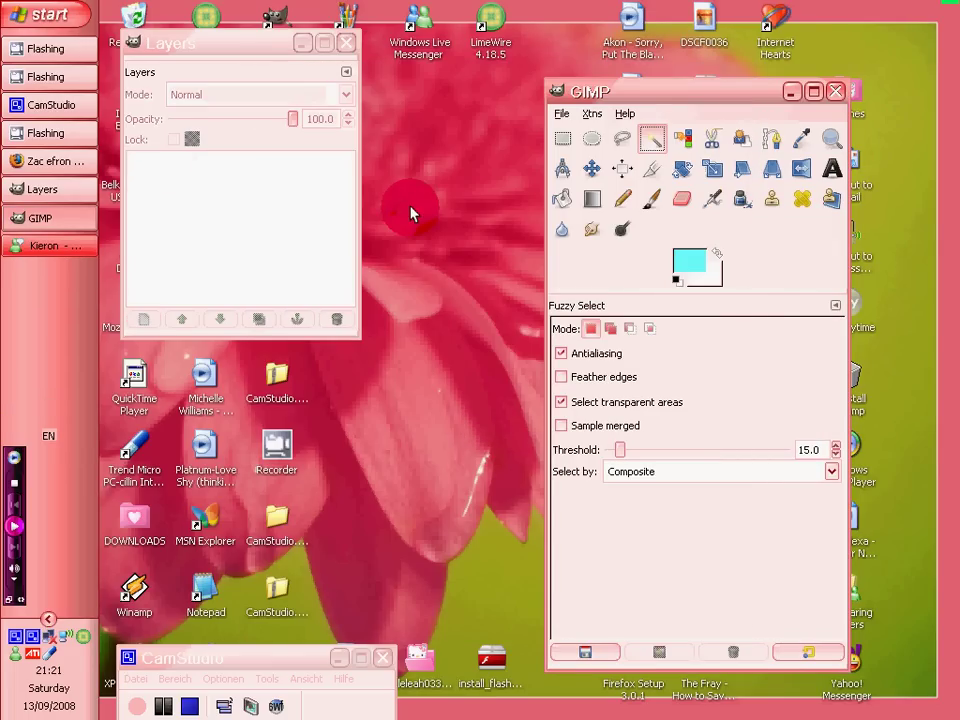
{"action": "key", "text": "ctrl+shift+v"}
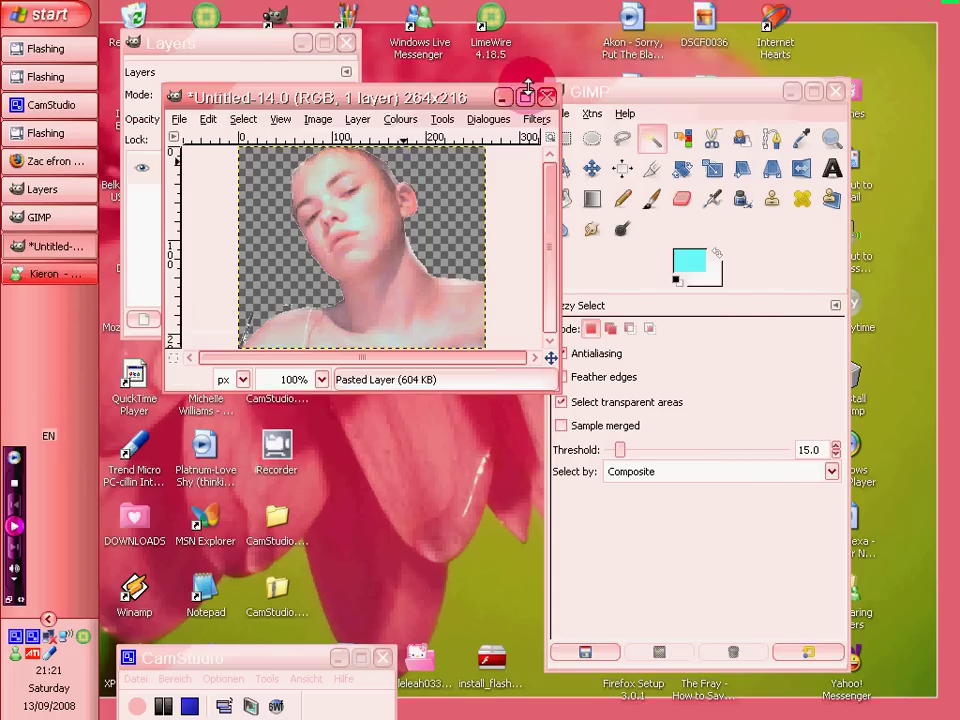
{"action": "left_click", "coordinate": [626, 98]}
Create a new blank white 500×400 image.
{"action": "left_click", "coordinate": [561, 113]}
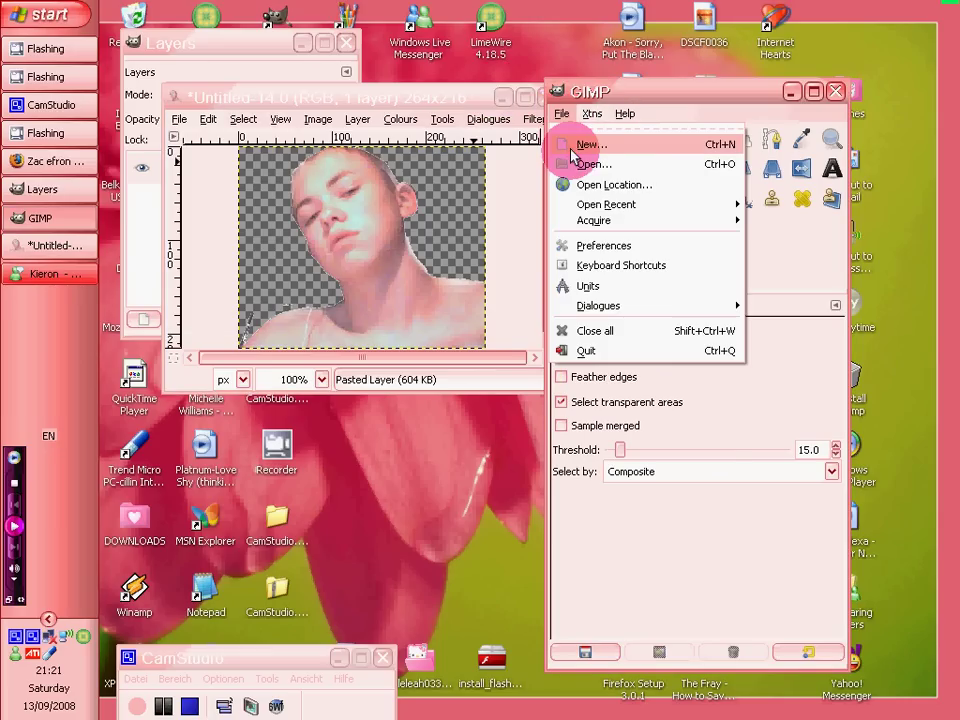
{"action": "left_click", "coordinate": [574, 152]}
{"action": "type", "text": "500"}
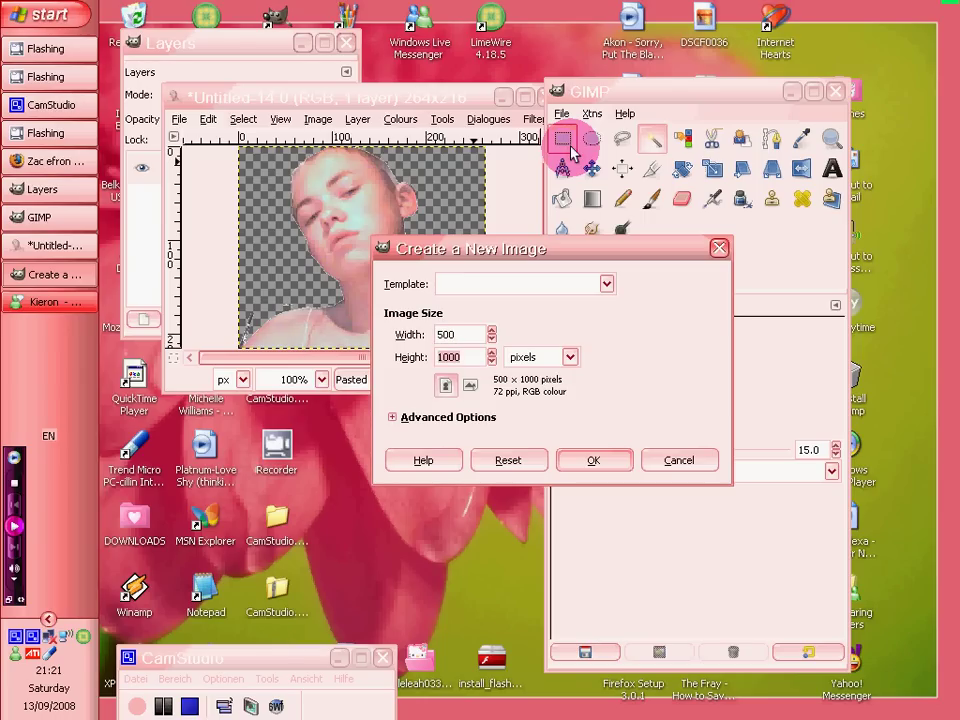
{"action": "key", "text": "Return"}
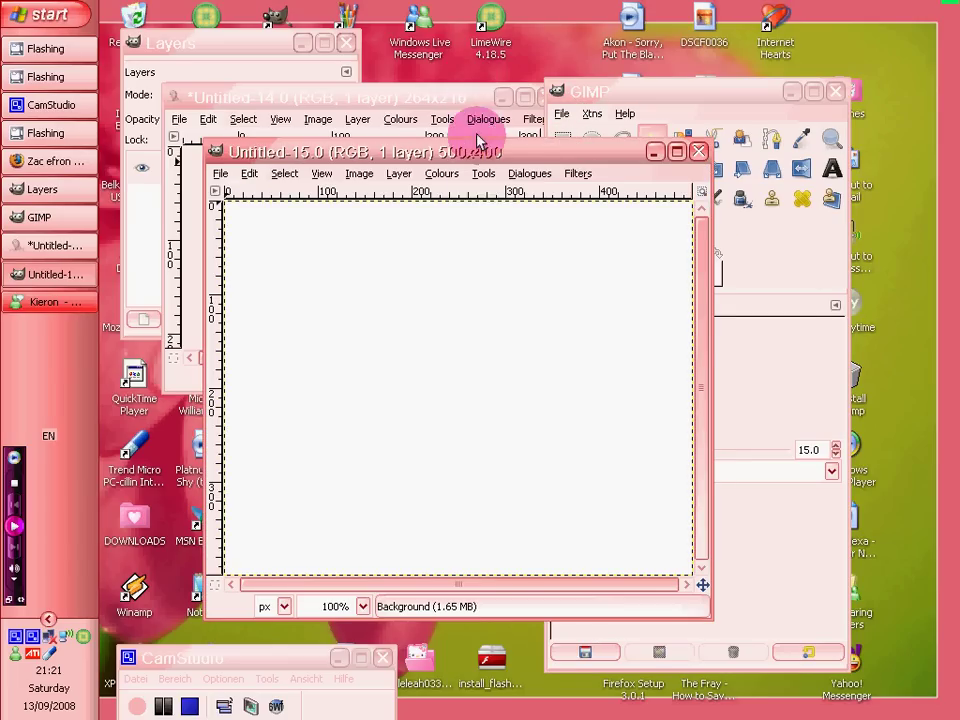
Cut the person from Untitled-14 and paste it into the 500×400 canvas.
{"action": "left_click", "coordinate": [477, 104]}
{"action": "right_click", "coordinate": [463, 192]}
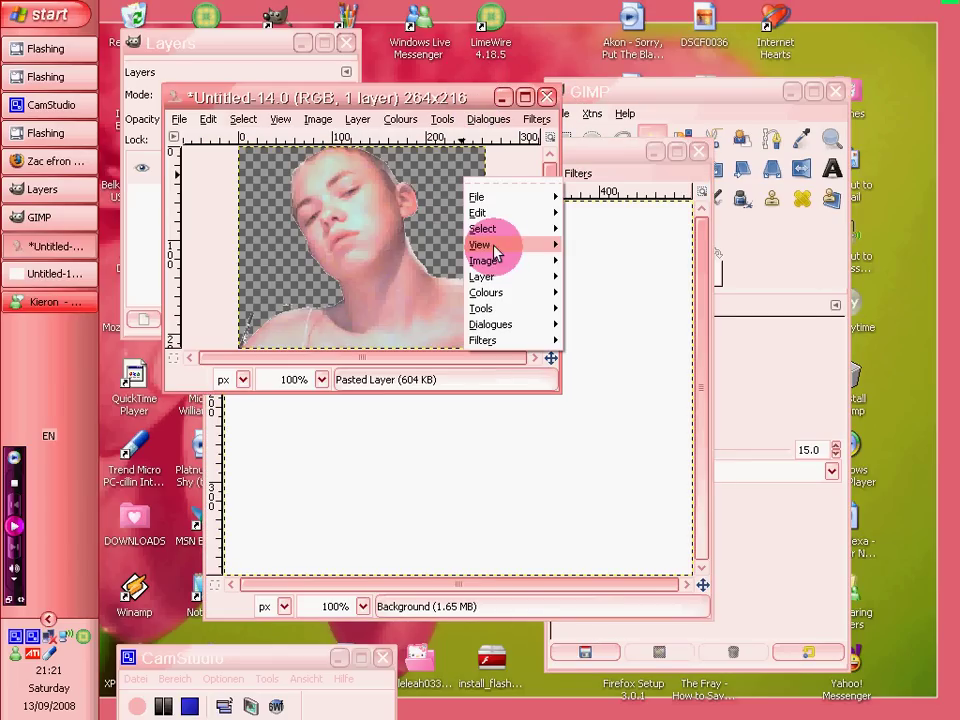
{"action": "mouse_move", "coordinate": [508, 212]}
{"action": "left_click", "coordinate": [597, 313]}
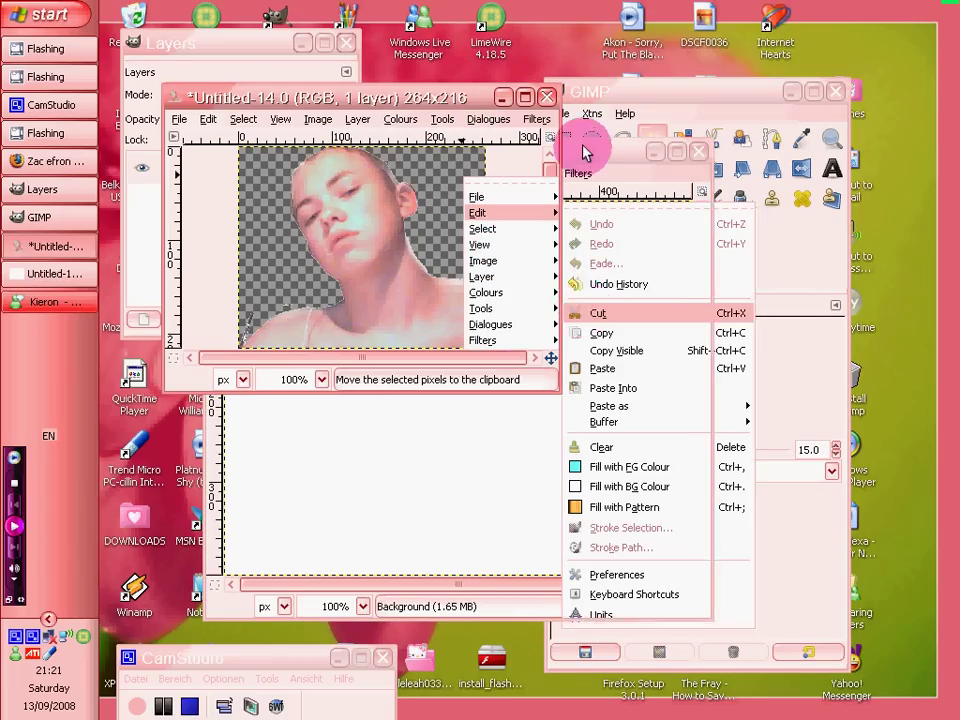
{"action": "left_click", "coordinate": [585, 152]}
{"action": "key", "text": "ctrl+v"}
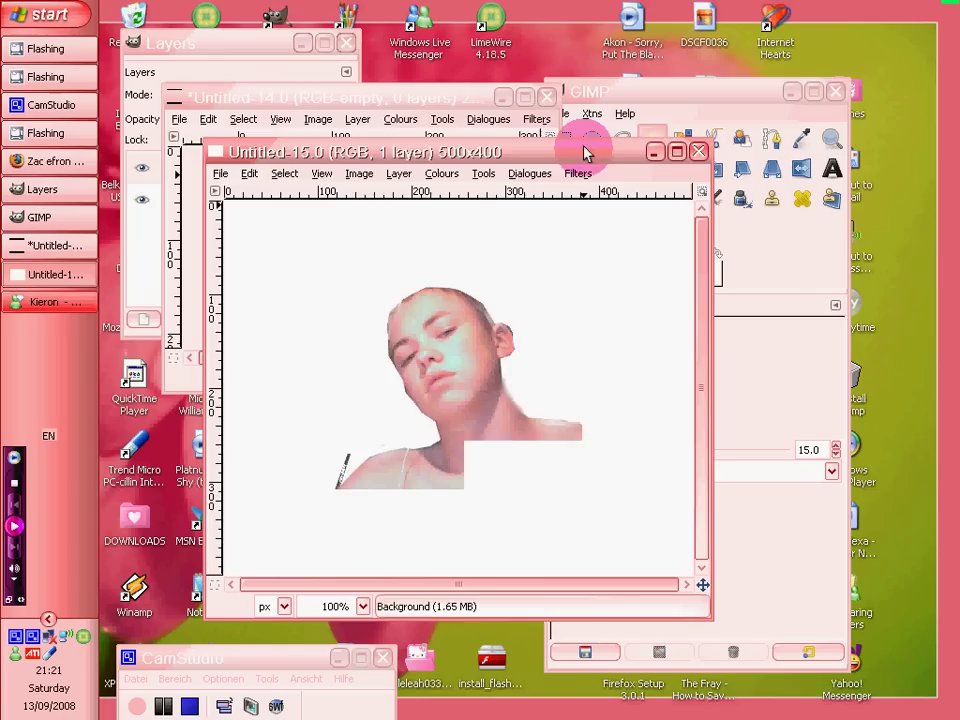
Drag the pasted person to the bottom right and anchor the layer.
{"action": "left_click", "coordinate": [681, 94]}
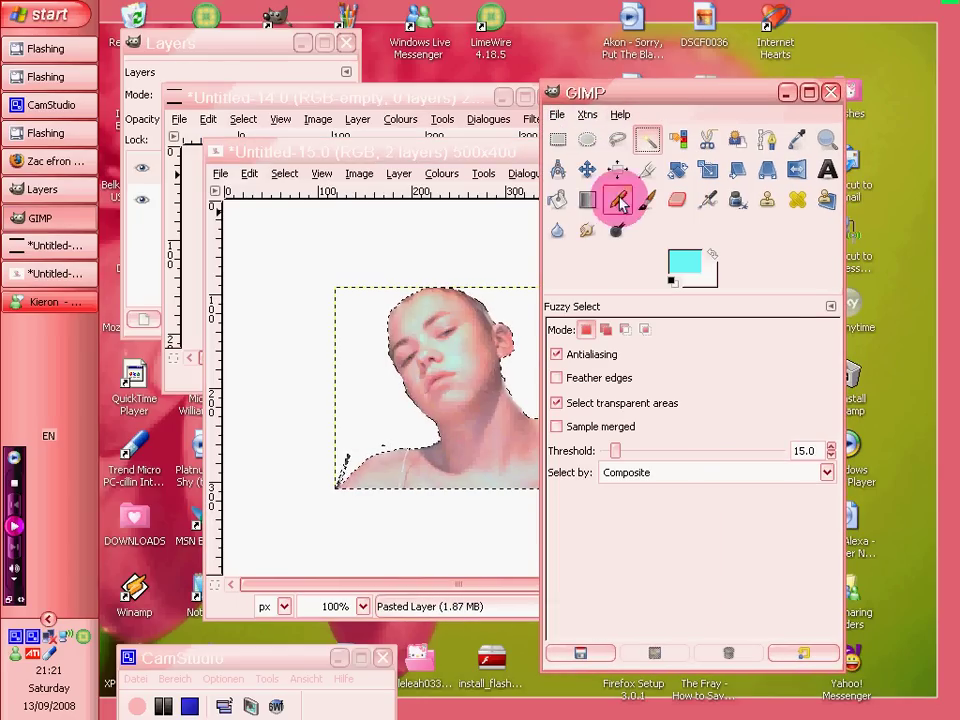
{"action": "left_click_drag", "start_coordinate": [458, 405], "coordinate": [626, 508]}
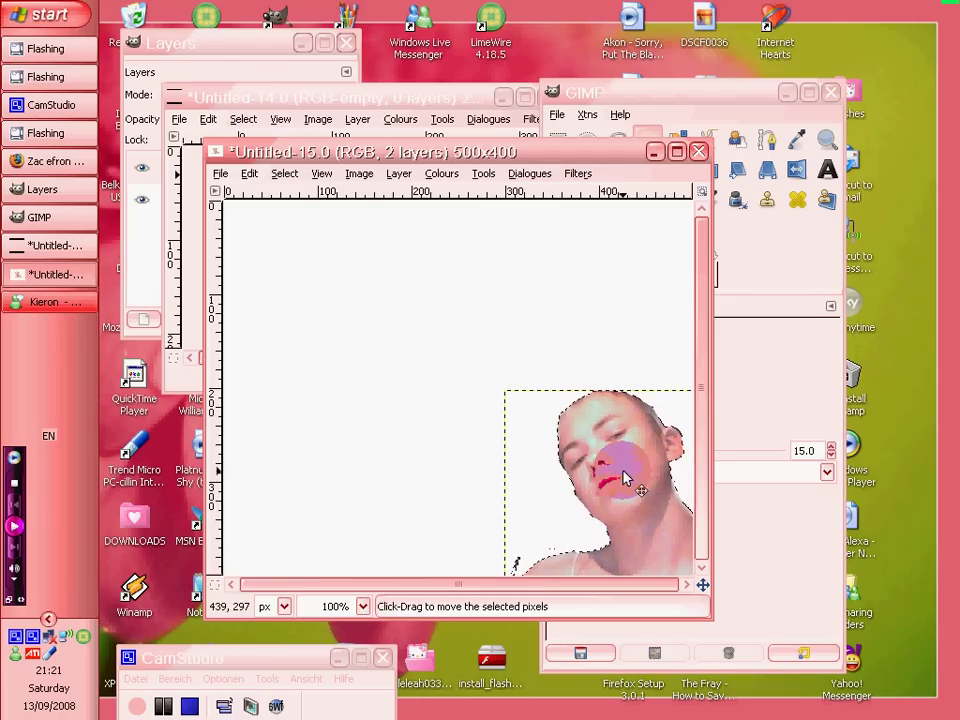
{"action": "left_click", "coordinate": [405, 173]}
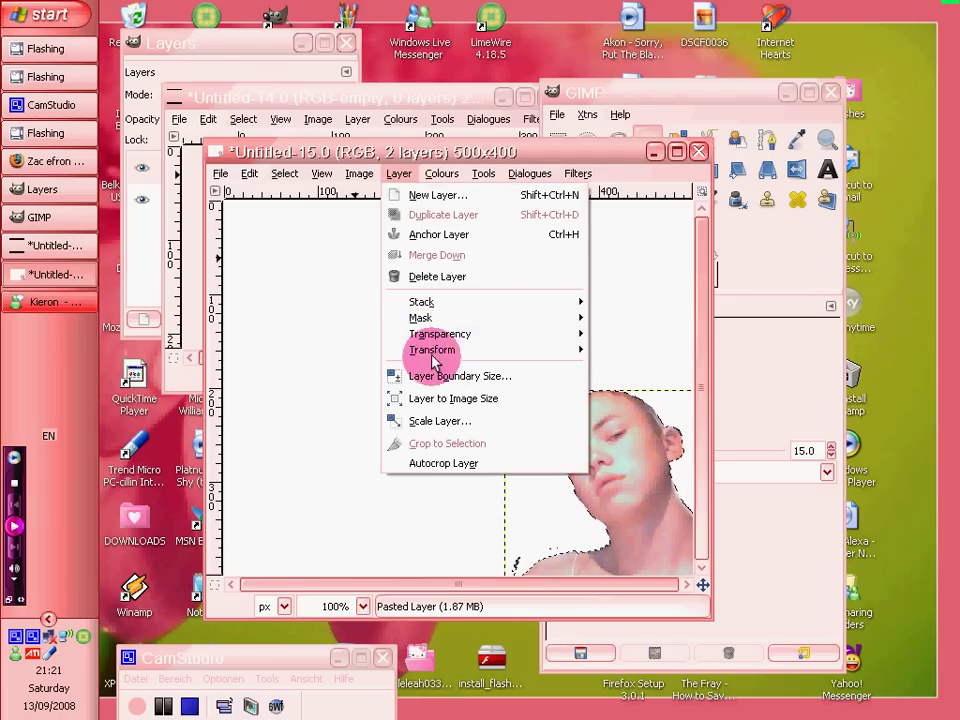
{"action": "left_click", "coordinate": [445, 234]}
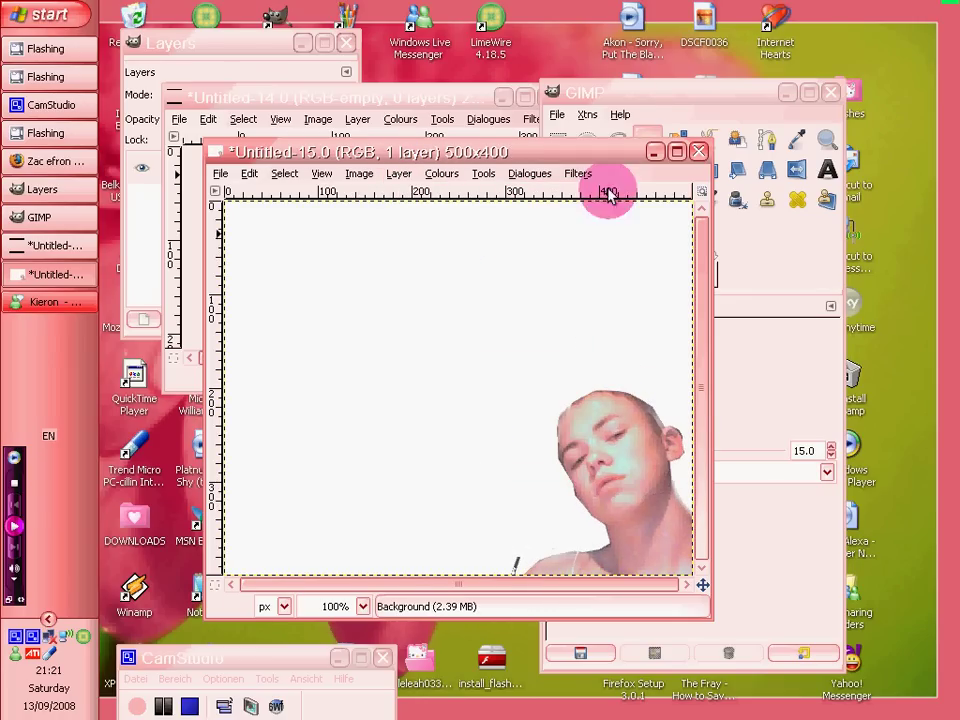
{"action": "left_click", "coordinate": [652, 125]}
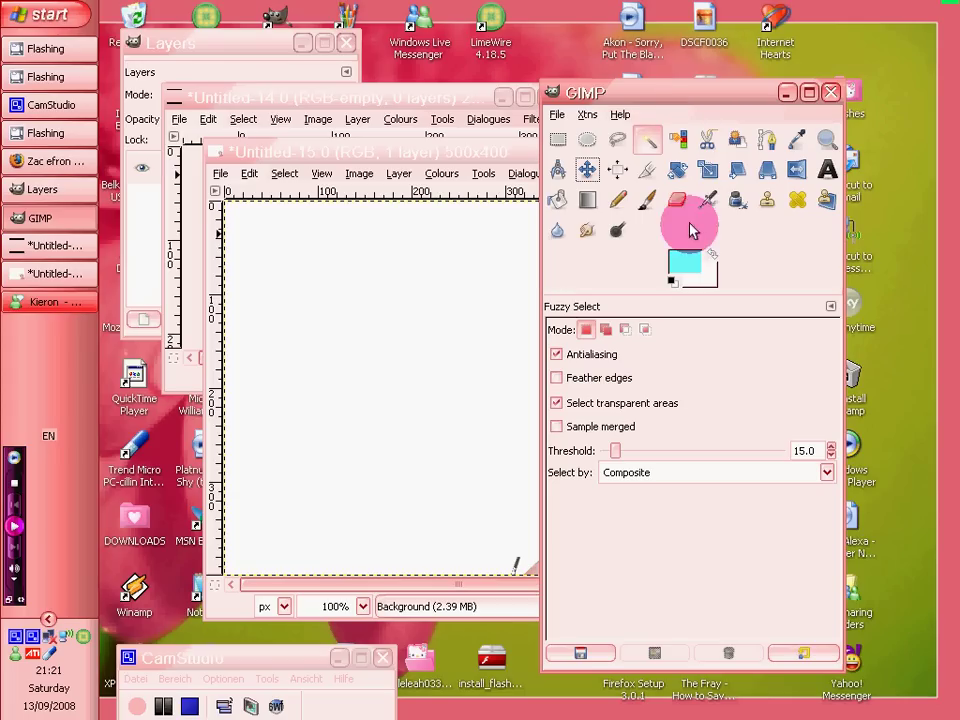
Smudge away the stray mark just below the pasted face's bottom edge.
{"action": "left_click", "coordinate": [588, 234]}
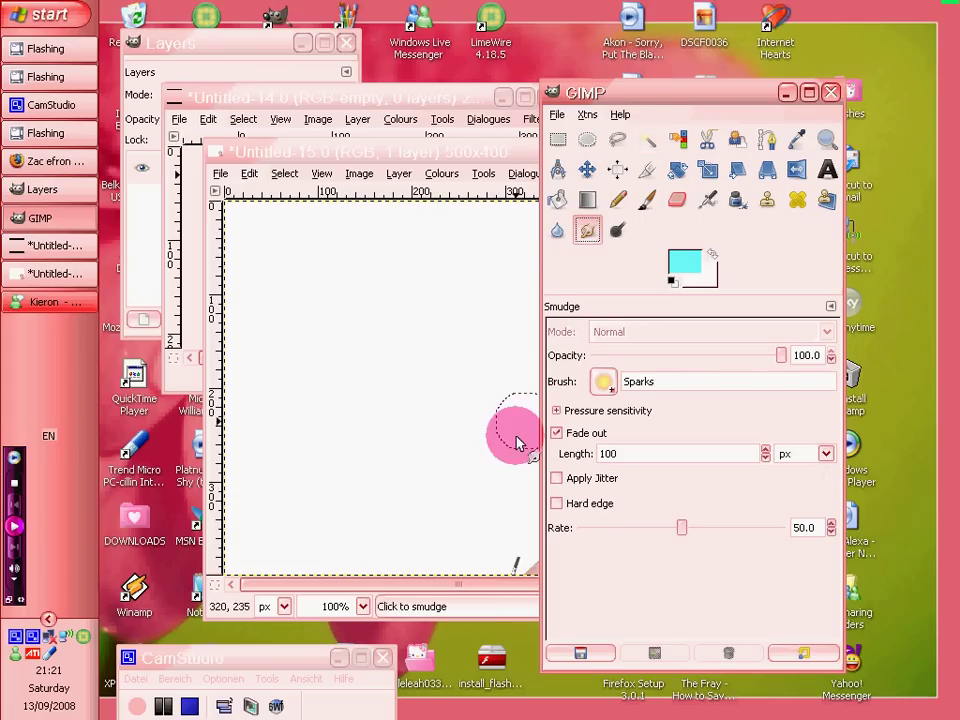
{"action": "left_click", "coordinate": [454, 170]}
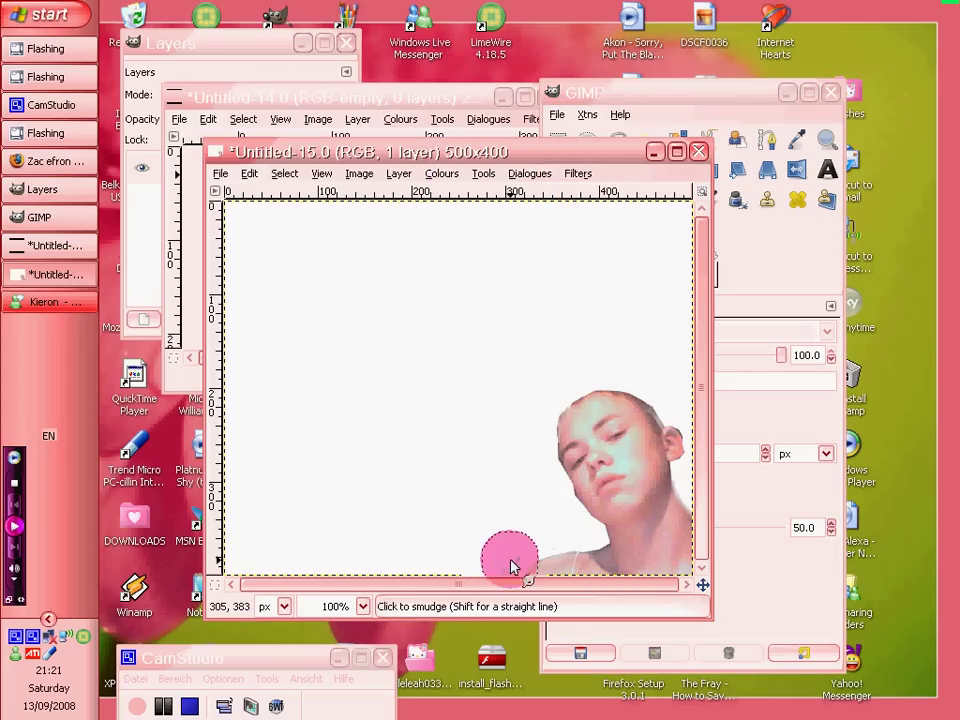
{"action": "left_click_drag", "start_coordinate": [524, 556], "coordinate": [582, 538]}
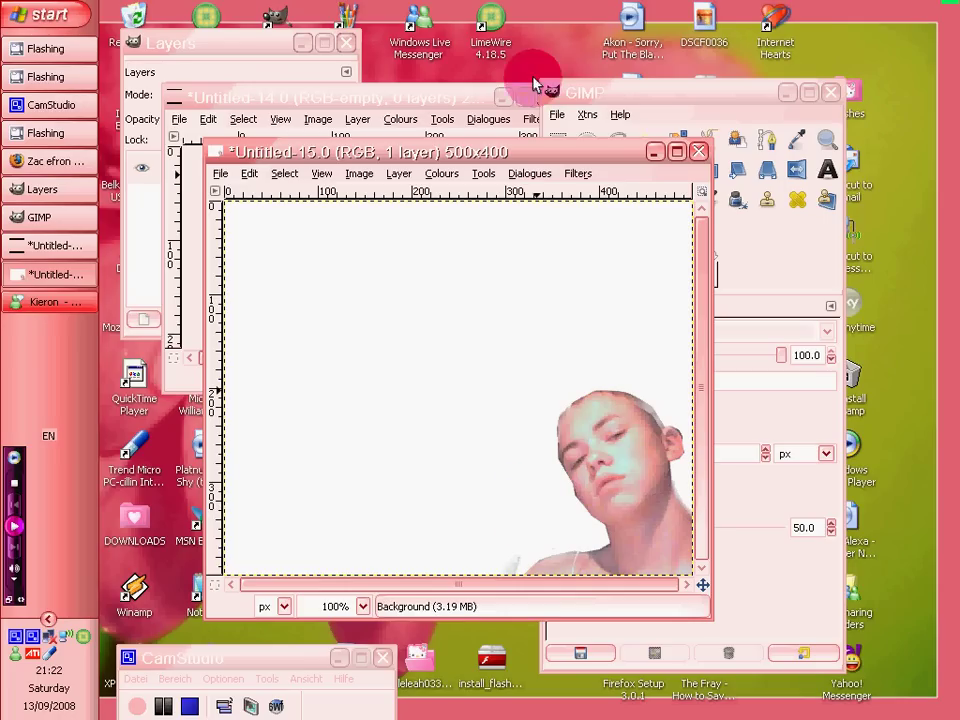
{"action": "left_click", "coordinate": [620, 97]}
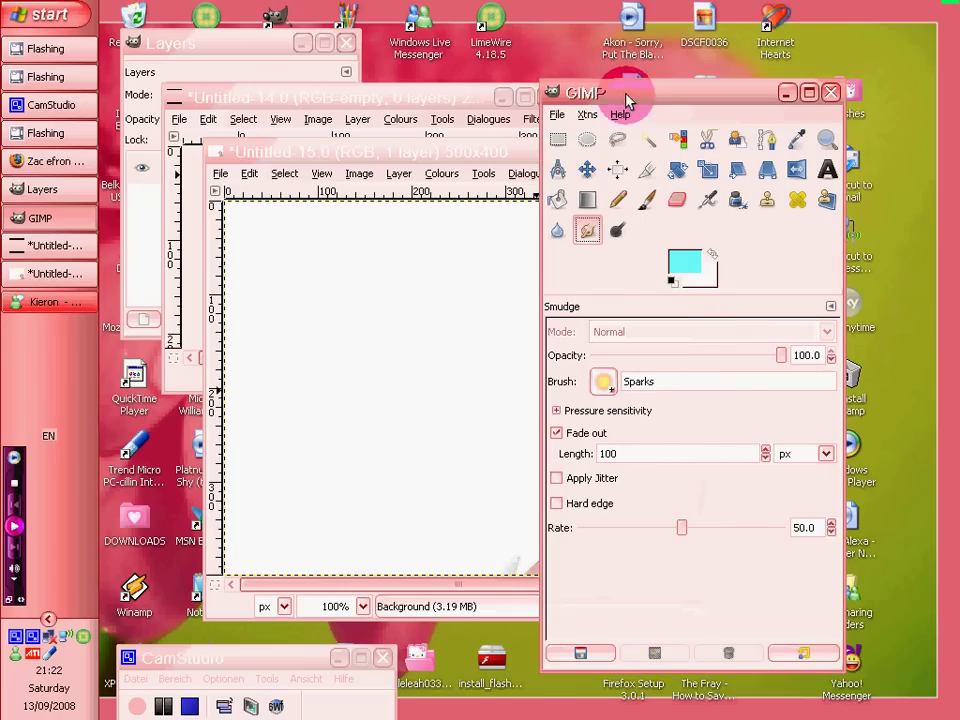
Browse the Text tool's font list, then close it without changing the font.
{"action": "left_click", "coordinate": [826, 172]}
{"action": "left_click", "coordinate": [600, 337]}
{"action": "scroll", "coordinate": [605, 440], "scroll_direction": "up", "scroll_amount": 1}
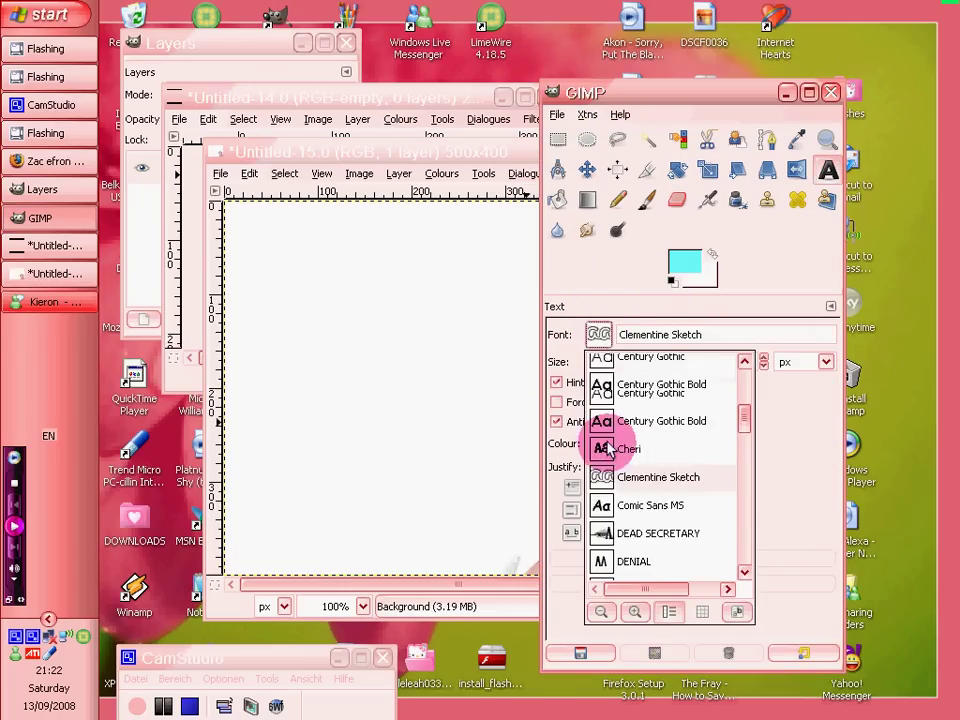
{"action": "scroll", "coordinate": [607, 447], "scroll_direction": "up", "scroll_amount": 3}
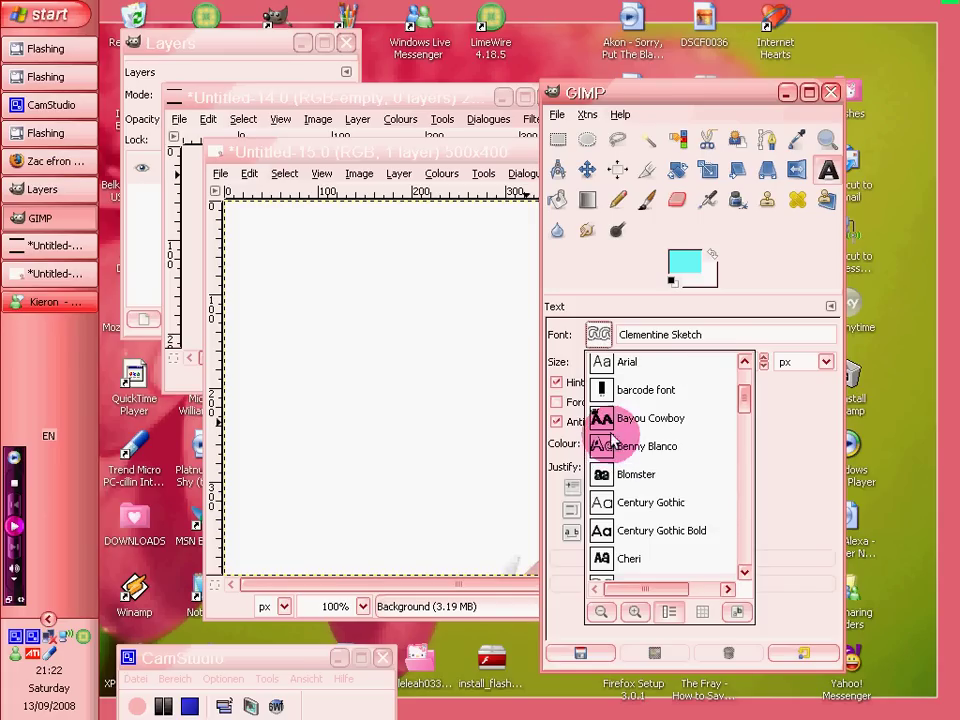
{"action": "left_click", "coordinate": [624, 225]}
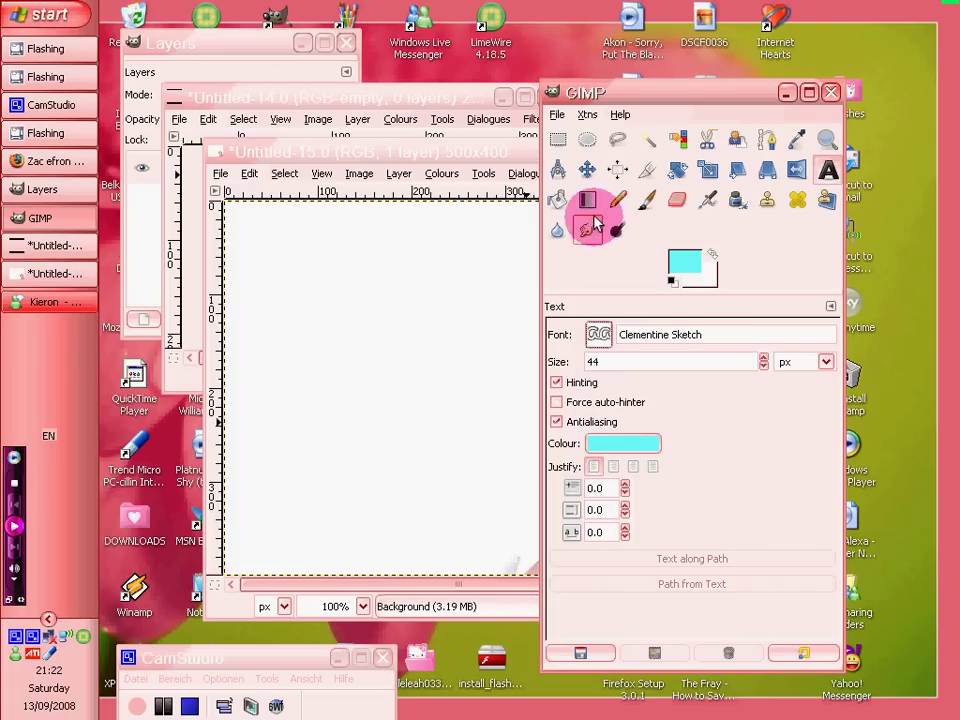
Select the Paintbrush with the Kiss_Brush_Pack.abr-001 lips brush.
{"action": "left_click", "coordinate": [647, 199]}
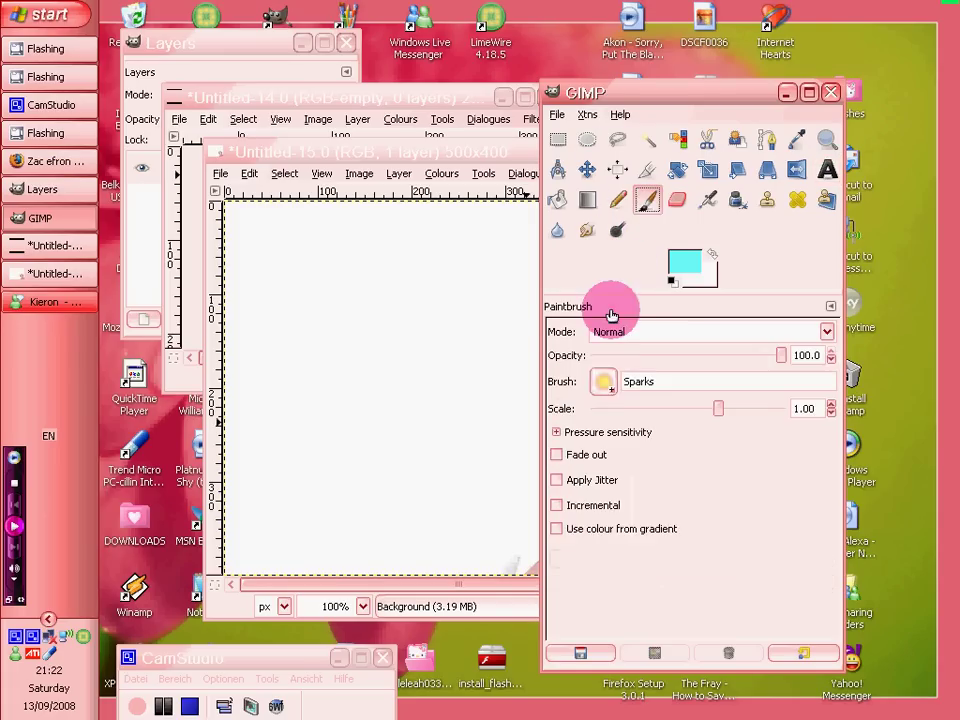
{"action": "left_click", "coordinate": [612, 378]}
{"action": "scroll", "coordinate": [643, 505], "scroll_direction": "up", "scroll_amount": 6}
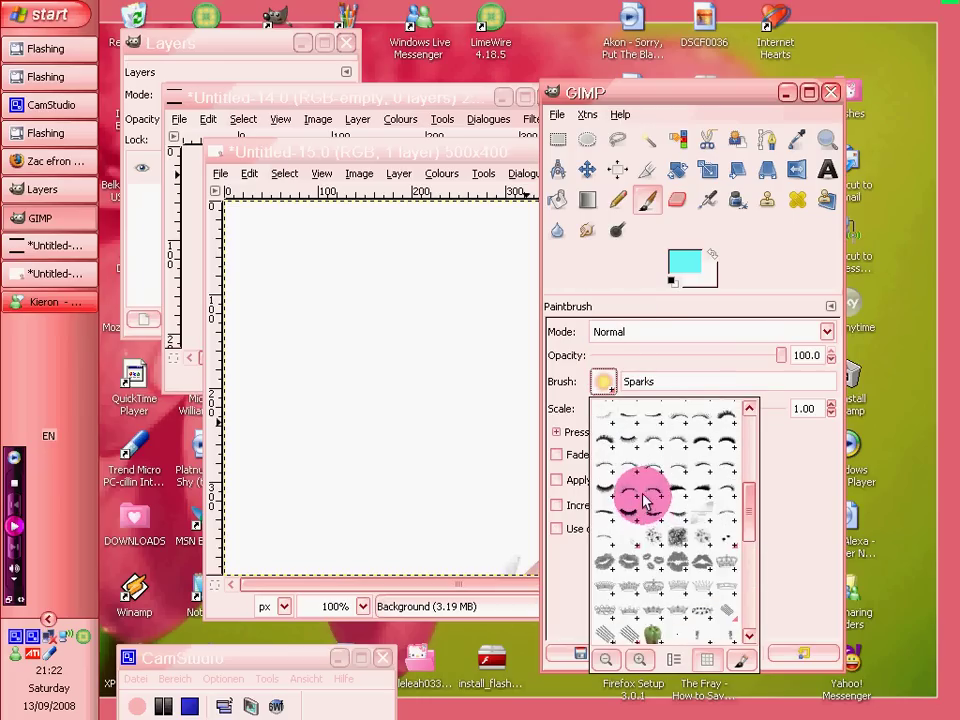
{"action": "scroll", "coordinate": [643, 503], "scroll_direction": "down", "scroll_amount": 6}
{"action": "scroll", "coordinate": [660, 510], "scroll_direction": "up", "scroll_amount": 3}
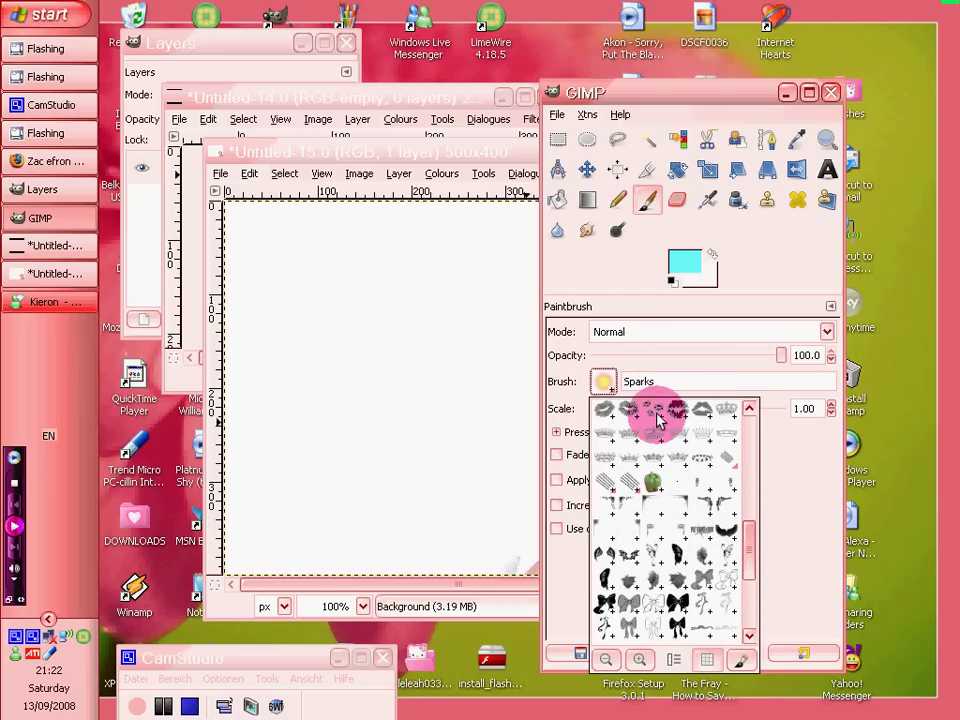
{"action": "left_click", "coordinate": [604, 411]}
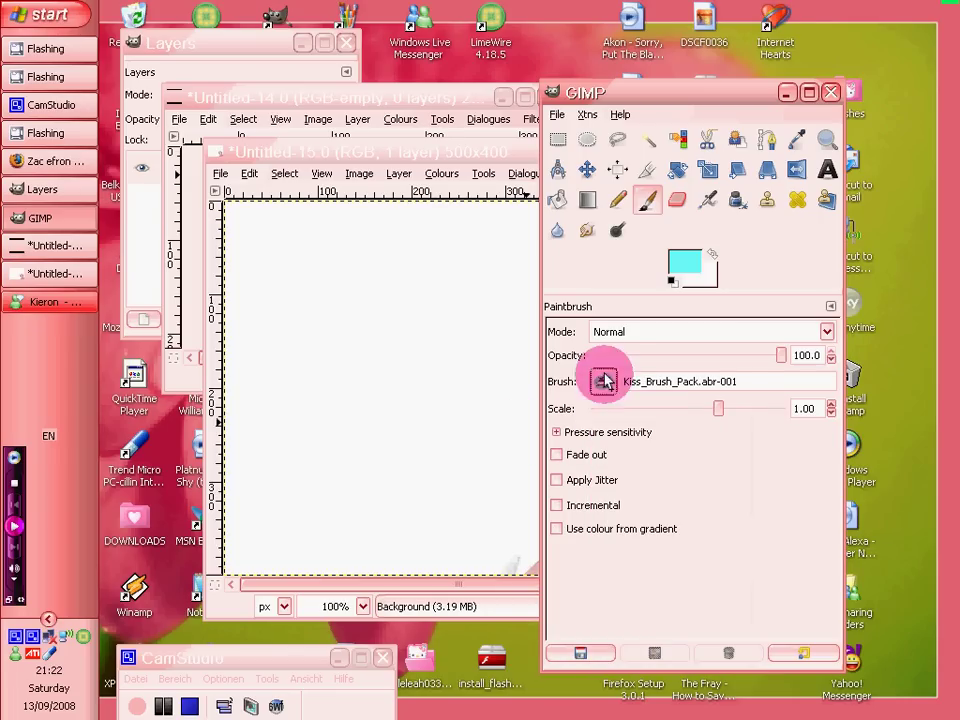
Set the foreground colour to red and opacity to 70, then stamp a kiss mark top left.
{"action": "left_click", "coordinate": [688, 265]}
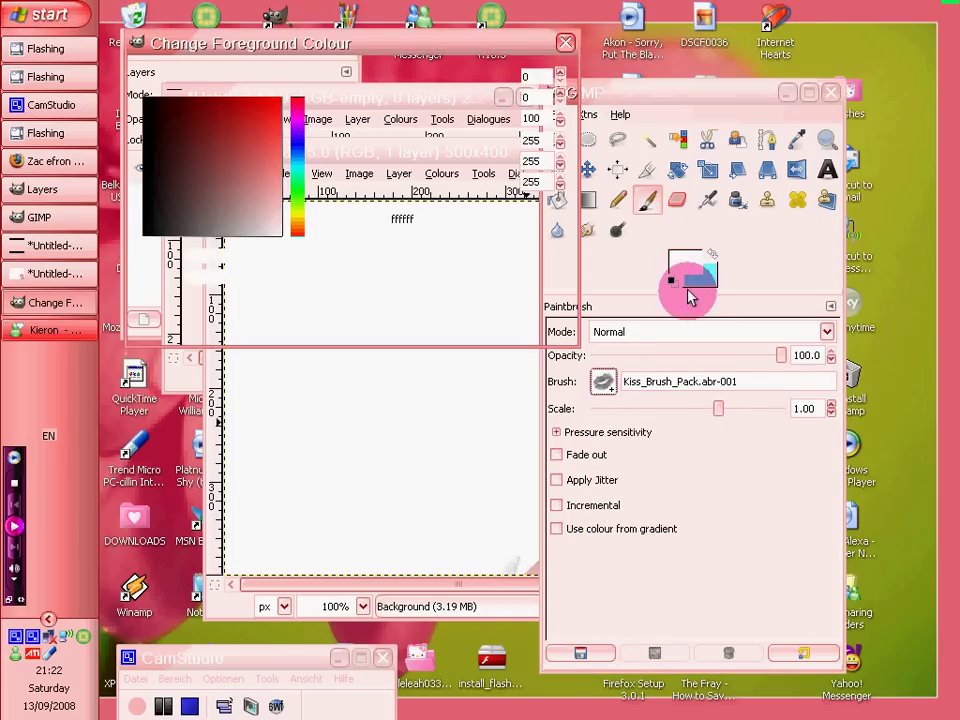
{"action": "left_click", "coordinate": [404, 276]}
{"action": "left_click", "coordinate": [416, 318]}
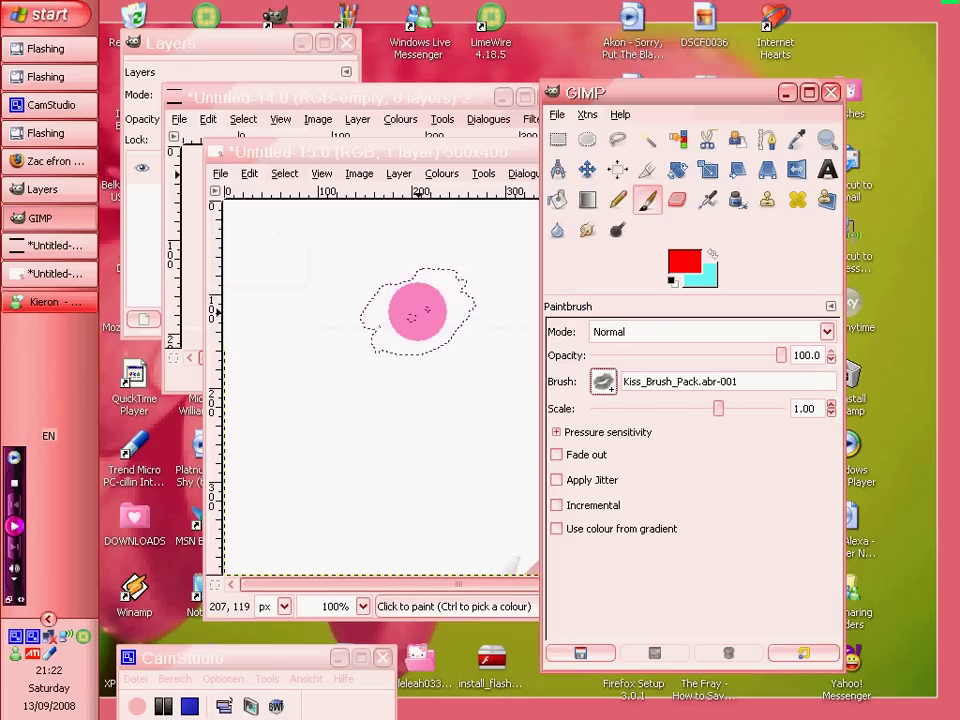
{"action": "left_click", "coordinate": [716, 365]}
{"action": "left_click", "coordinate": [295, 262]}
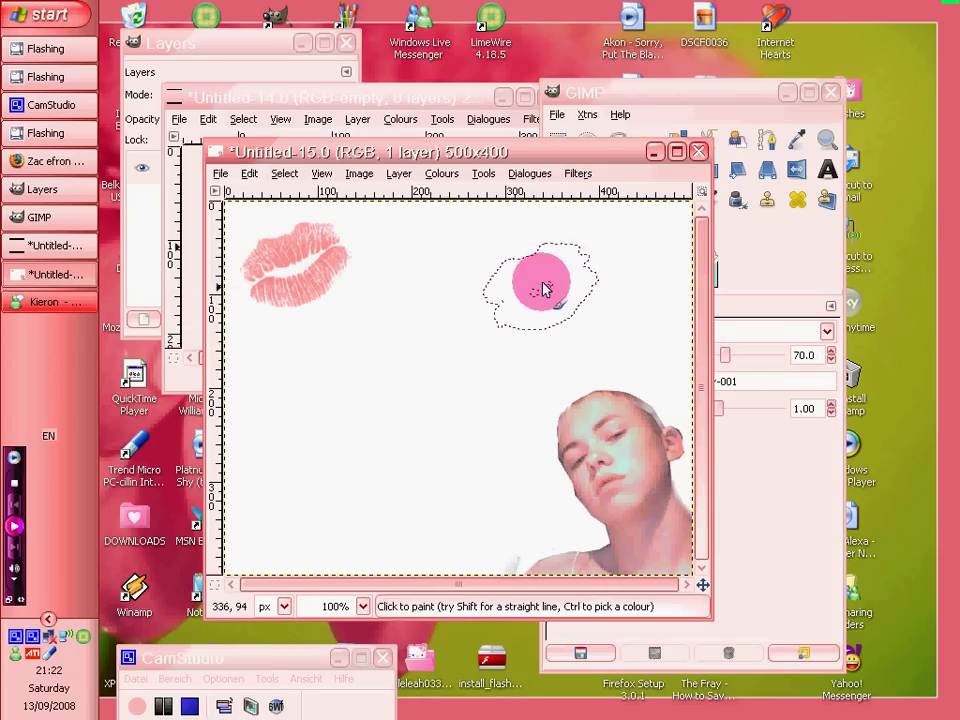
Stamp kiss marks at the upper right, left of centre, right edge and middle, undoing the last two.
{"action": "left_click", "coordinate": [526, 263]}
{"action": "left_click", "coordinate": [374, 399]}
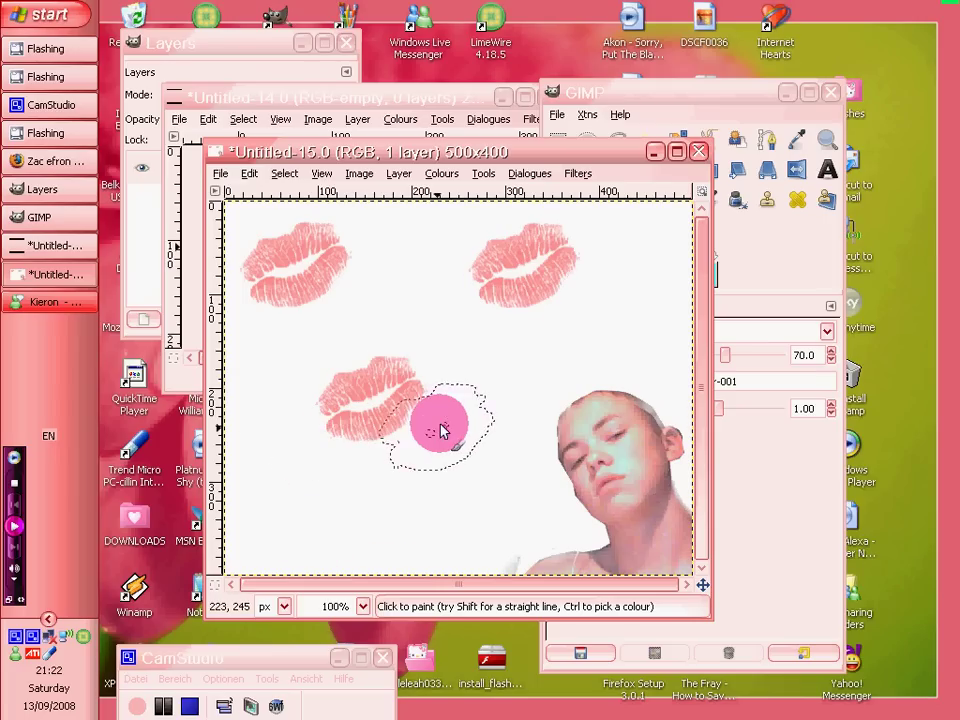
{"action": "left_click", "coordinate": [614, 328]}
{"action": "left_click", "coordinate": [497, 380]}
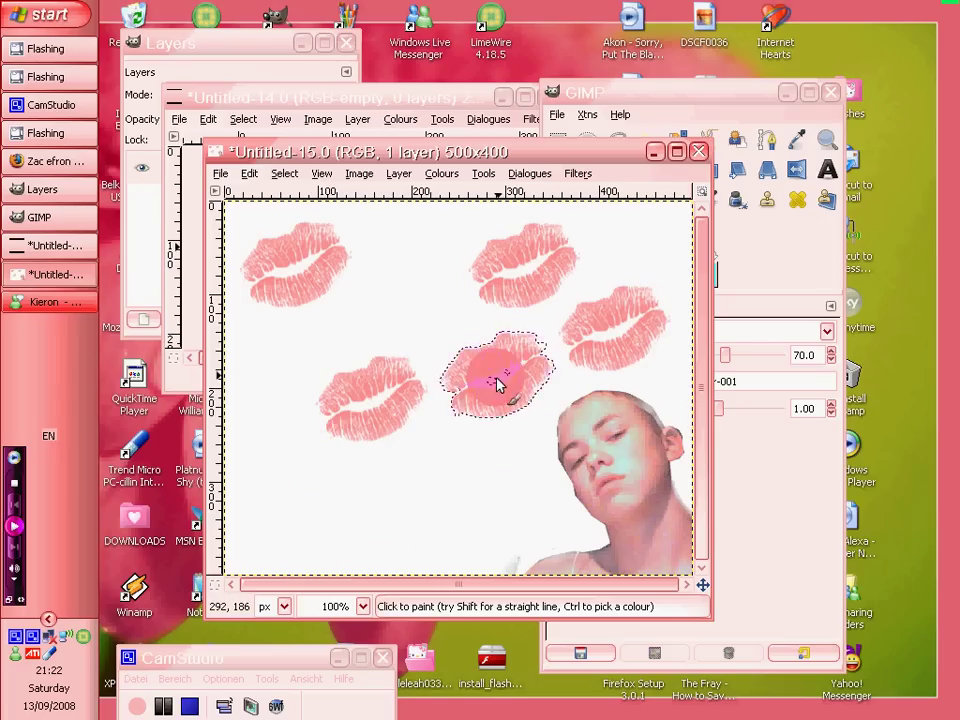
{"action": "key", "text": "ctrl+z"}
{"action": "key", "text": "ctrl+z"}
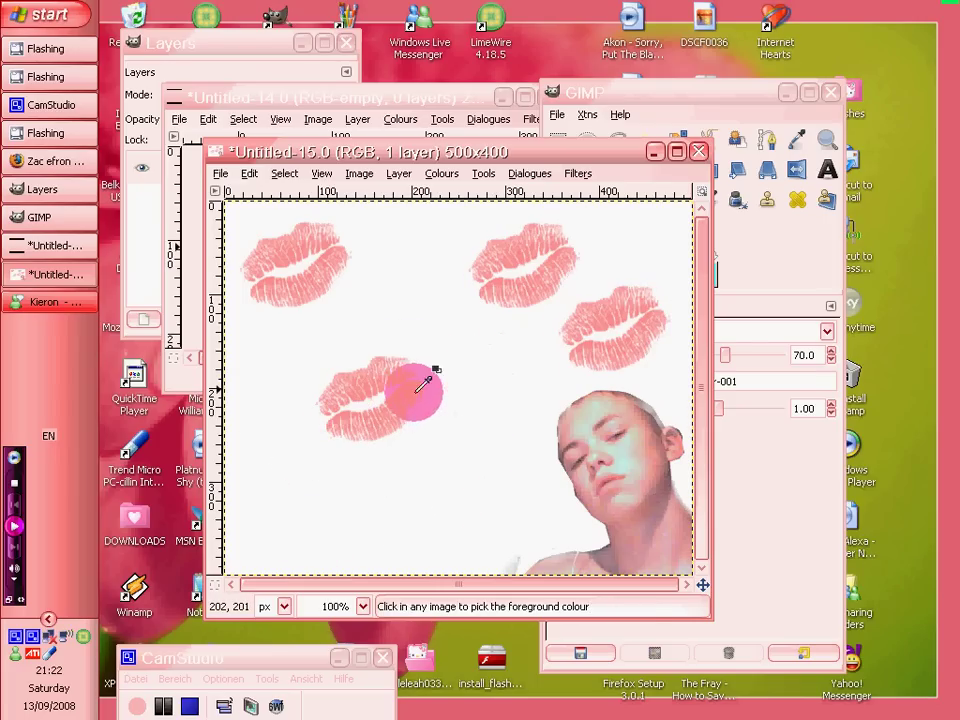
Stamp kiss marks right of centre, below centre, bottom left, bottom edge, top right and left edge.
{"action": "left_click", "coordinate": [515, 372]}
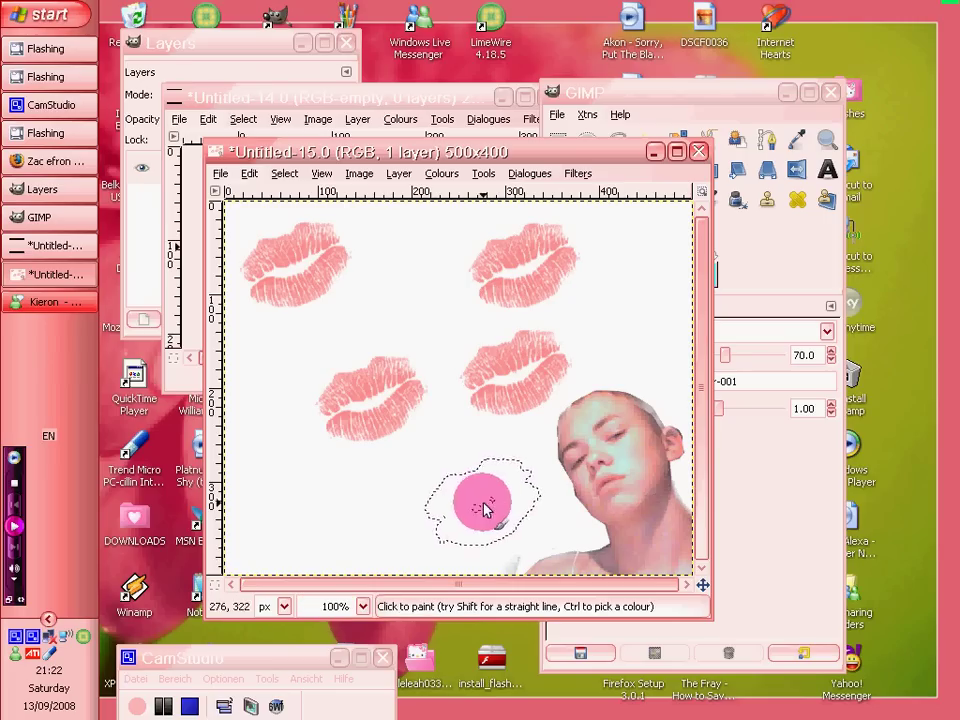
{"action": "left_click", "coordinate": [488, 500]}
{"action": "left_click", "coordinate": [250, 553]}
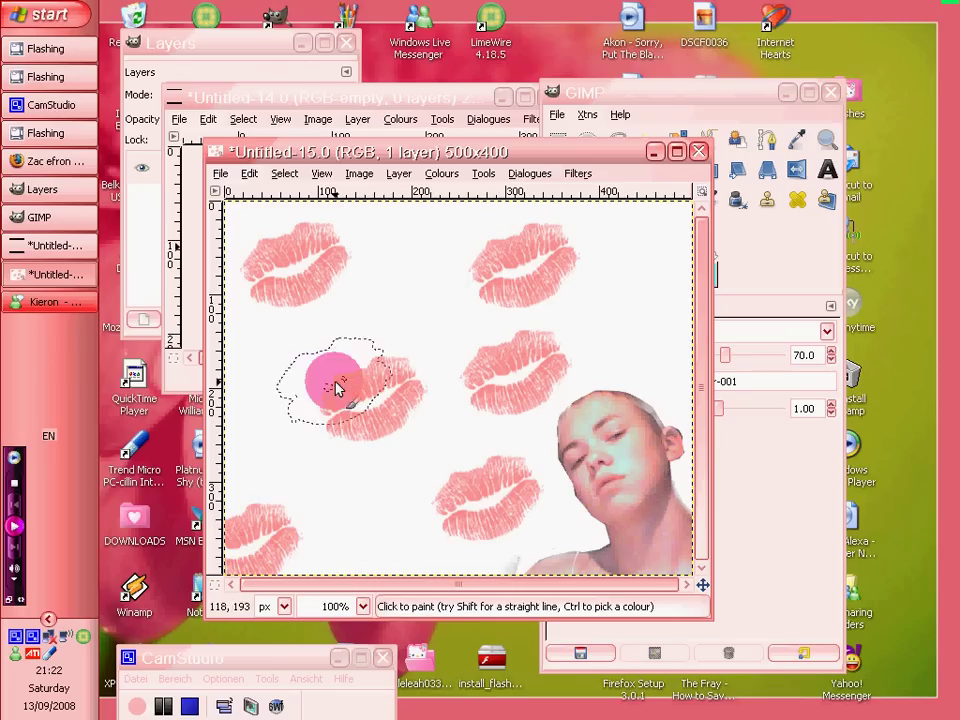
{"action": "left_click", "coordinate": [366, 565]}
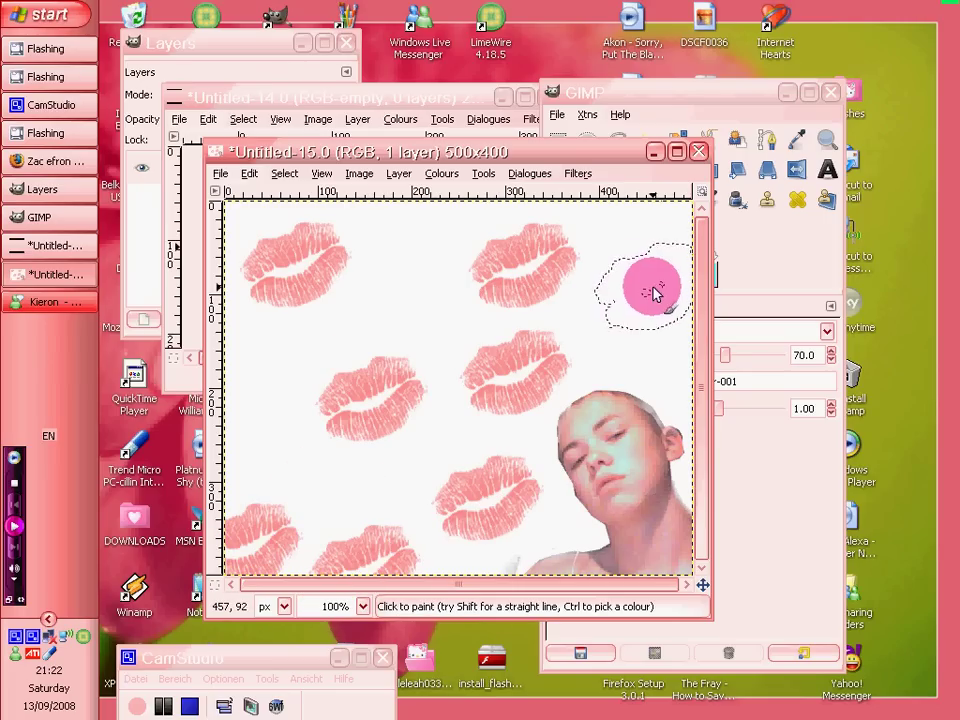
{"action": "left_click", "coordinate": [653, 290]}
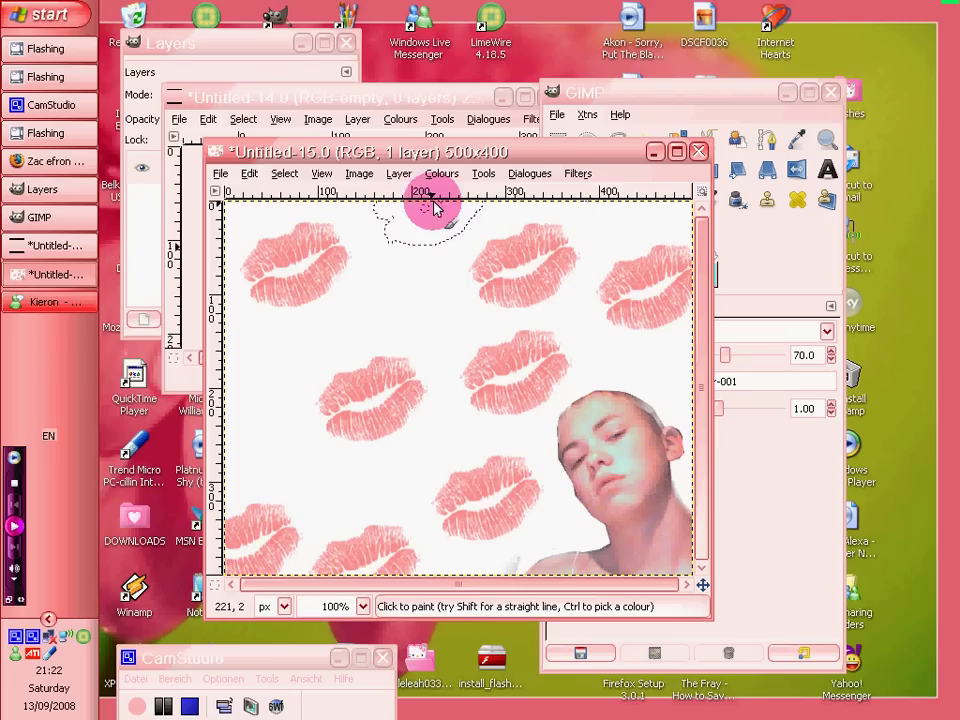
{"action": "left_click", "coordinate": [258, 383]}
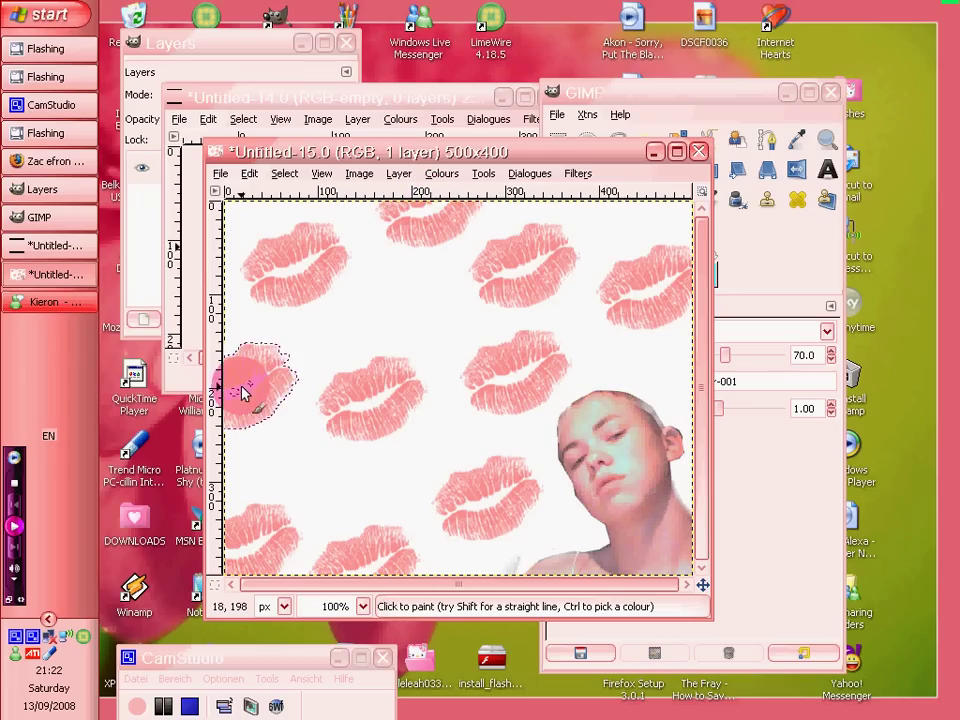
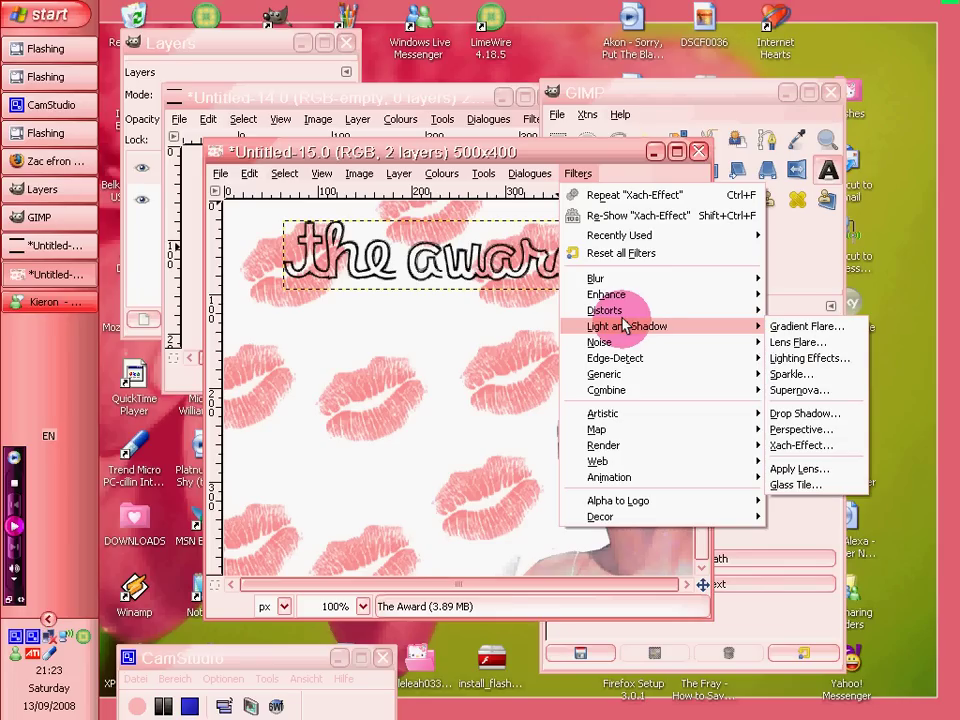
Add a black drop shadow (offset 8/8, blur 15, opacity 80) to 'the award' heading.
{"action": "left_click", "coordinate": [782, 415]}
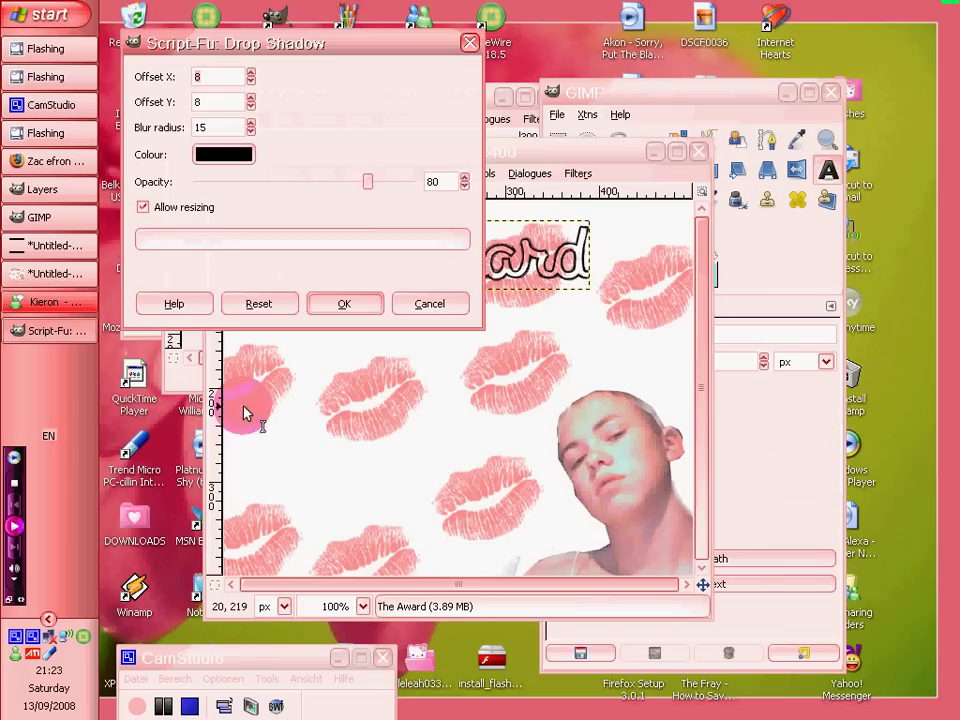
{"action": "left_click", "coordinate": [364, 300]}
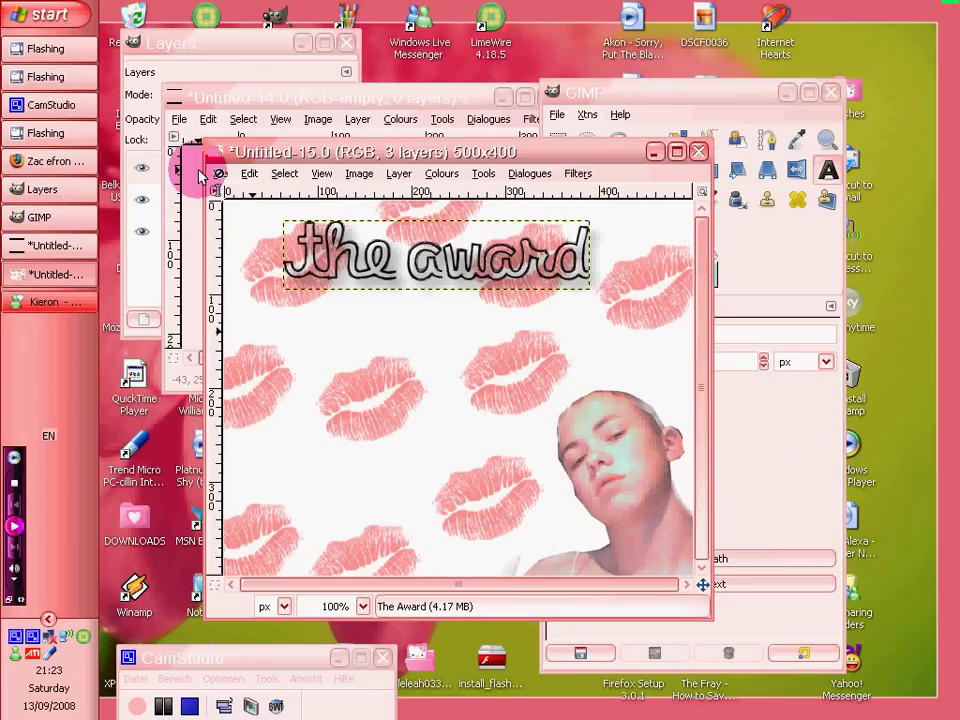
{"action": "left_click", "coordinate": [284, 173]}
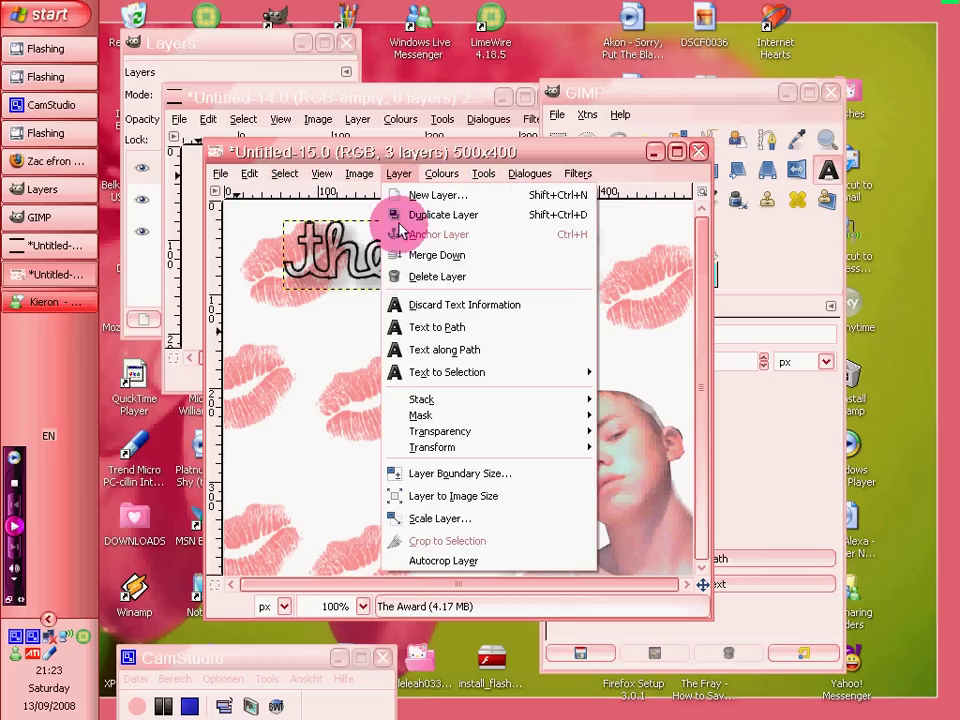
{"action": "left_click", "coordinate": [683, 105]}
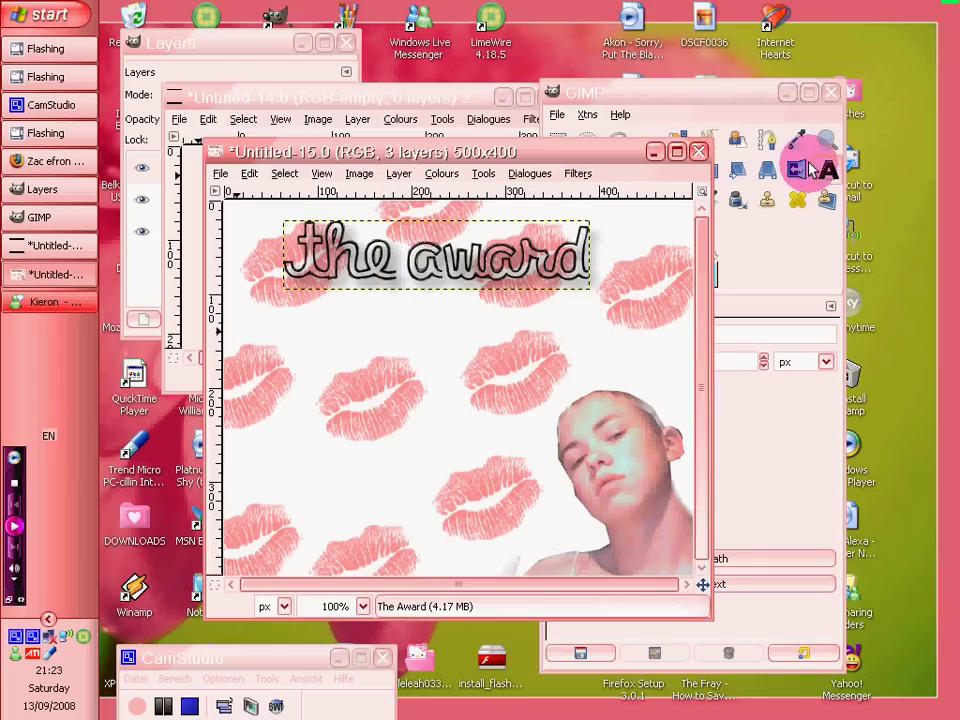
{"action": "left_click", "coordinate": [822, 166]}
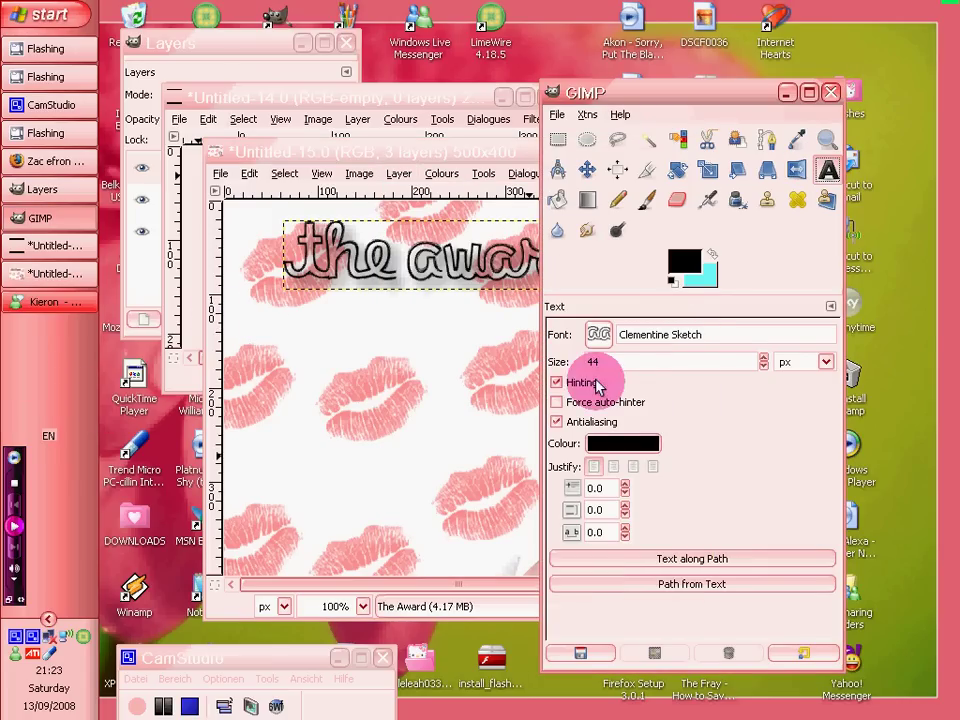
Resize the heading text to 43 px.
{"action": "left_click", "coordinate": [764, 366]}
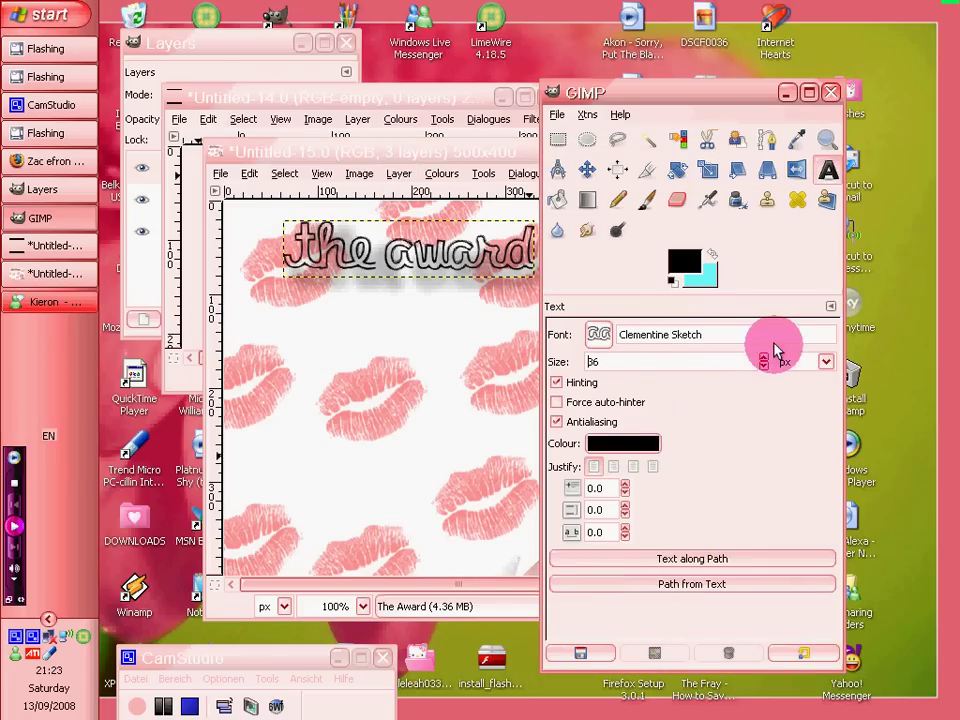
{"action": "left_click", "coordinate": [761, 358]}
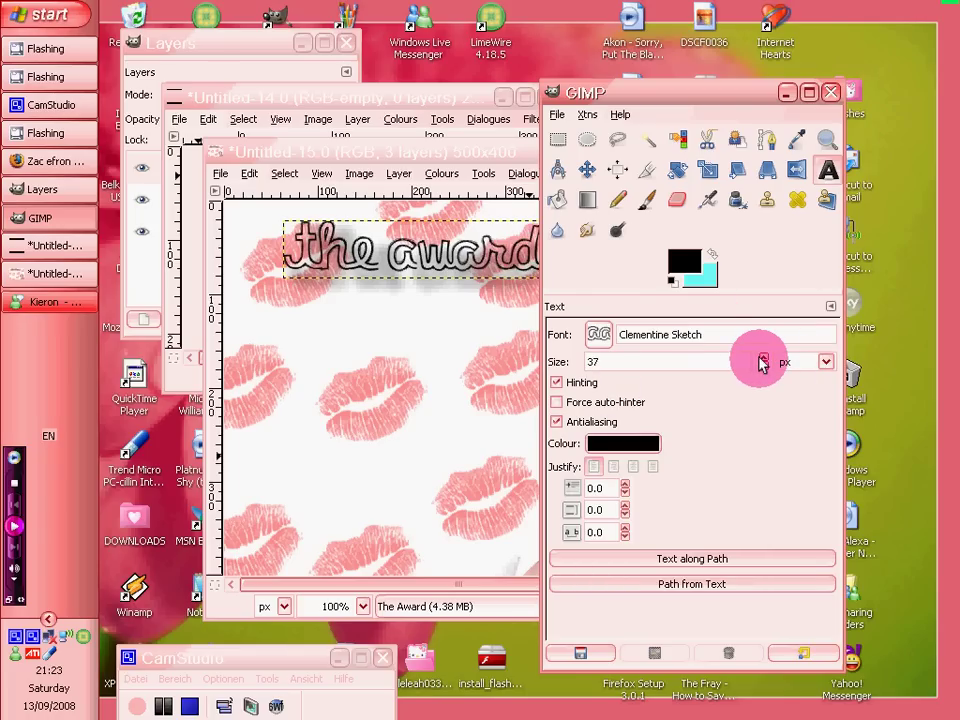
{"action": "left_click", "coordinate": [761, 358]}
{"action": "left_click", "coordinate": [761, 358]}
{"action": "left_click", "coordinate": [761, 358]}
{"action": "left_click", "coordinate": [761, 358]}
{"action": "left_click", "coordinate": [761, 358]}
{"action": "left_click", "coordinate": [761, 358]}
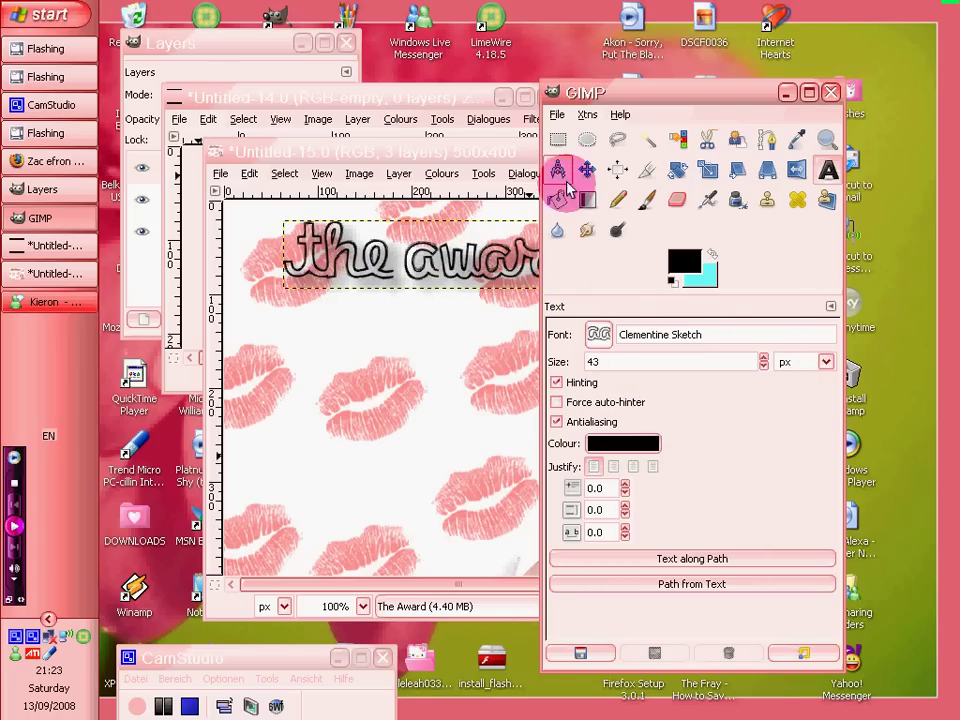
Add a 20 px 'For the best boyfriend ever' line and move it under the heading.
{"action": "left_click", "coordinate": [737, 170]}
{"action": "left_click", "coordinate": [828, 170]}
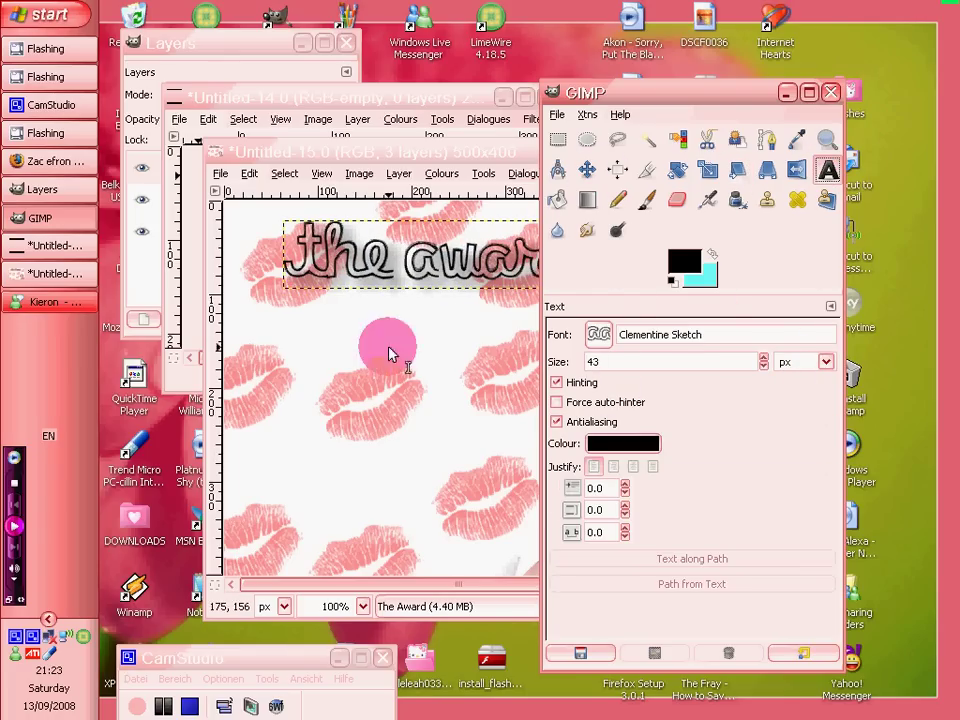
{"action": "left_click", "coordinate": [418, 316]}
{"action": "type", "text": "F"}
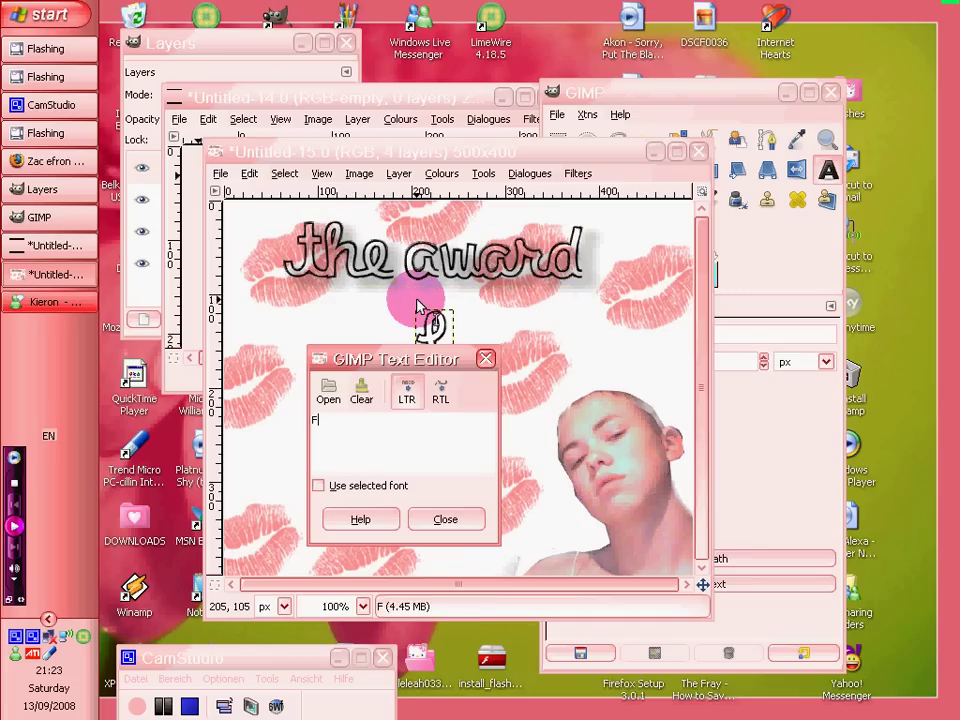
{"action": "type", "text": "or the best"}
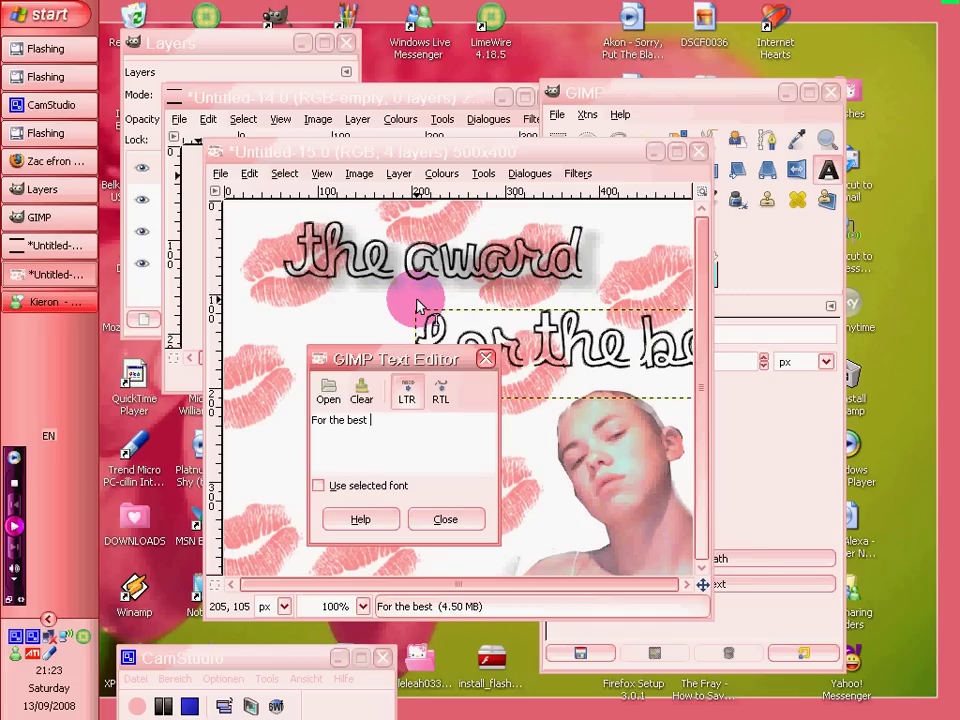
{"action": "type", "text": " boyfriend e"}
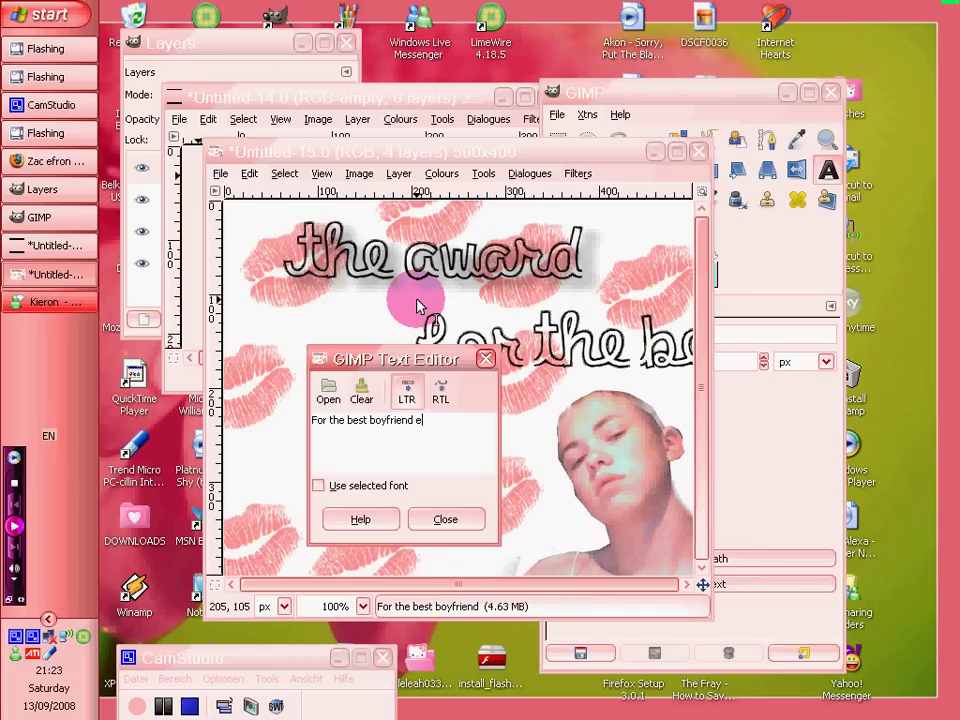
{"action": "type", "text": "ver"}
{"action": "left_click", "coordinate": [782, 275]}
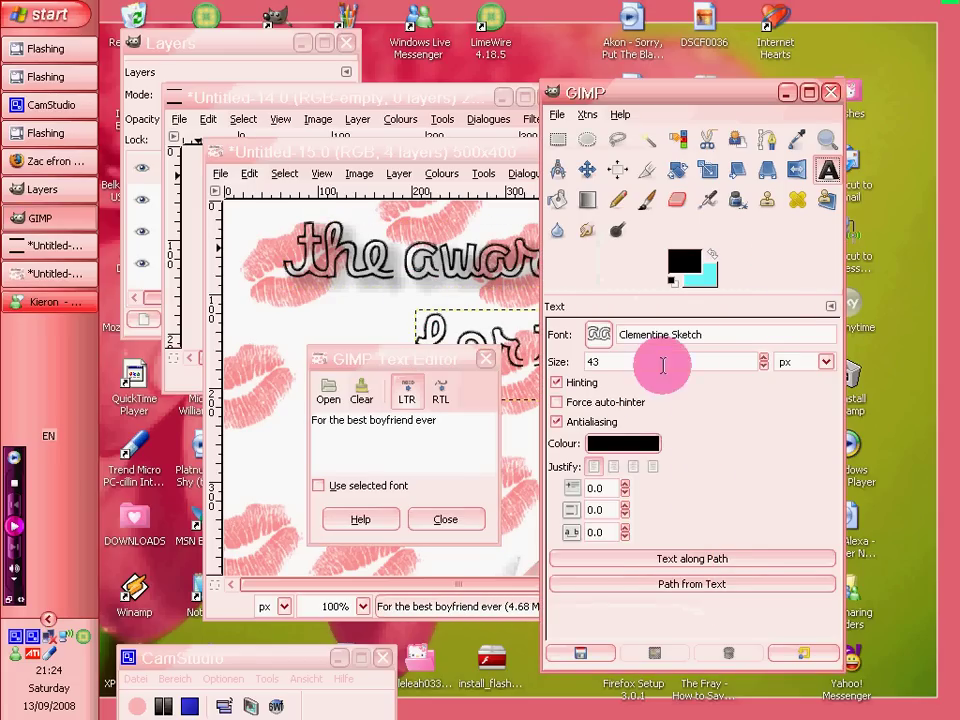
{"action": "left_click", "coordinate": [766, 357]}
{"action": "left_click", "coordinate": [587, 170]}
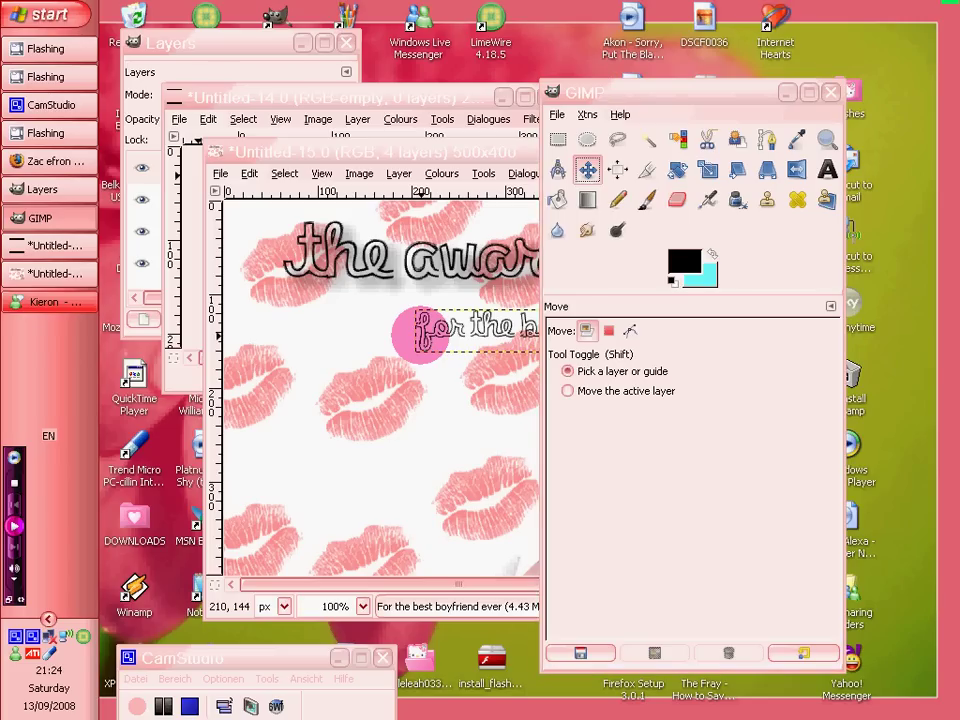
{"action": "left_click_drag", "start_coordinate": [420, 333], "coordinate": [261, 320]}
Repeat the drop shadow on the subtitle and add a 'Goes to..' line beneath it.
{"action": "left_click", "coordinate": [576, 174]}
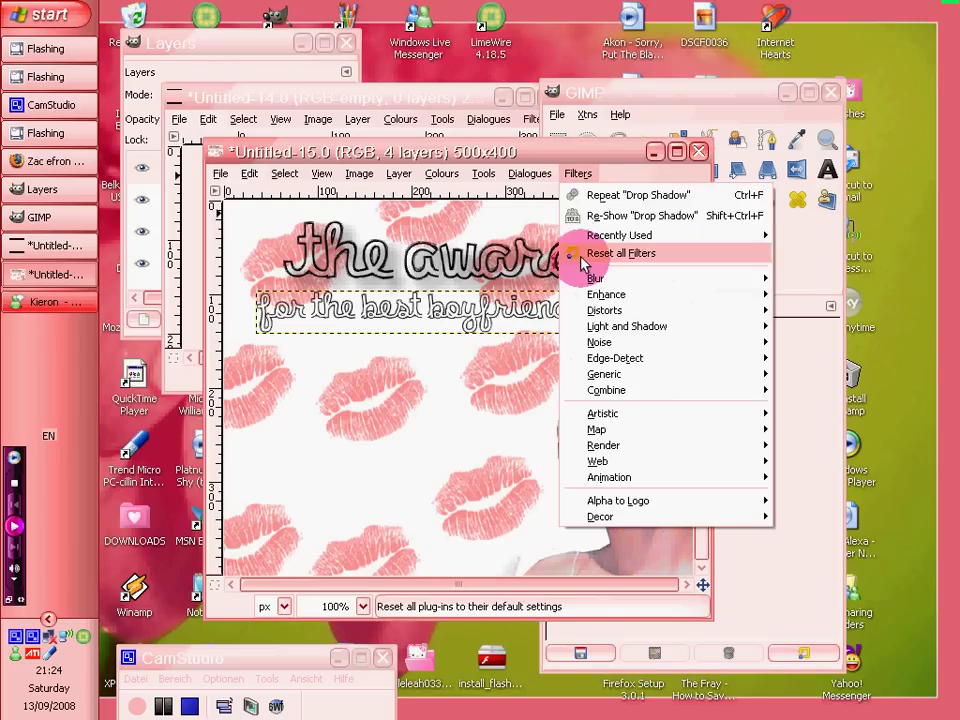
{"action": "left_click", "coordinate": [585, 192]}
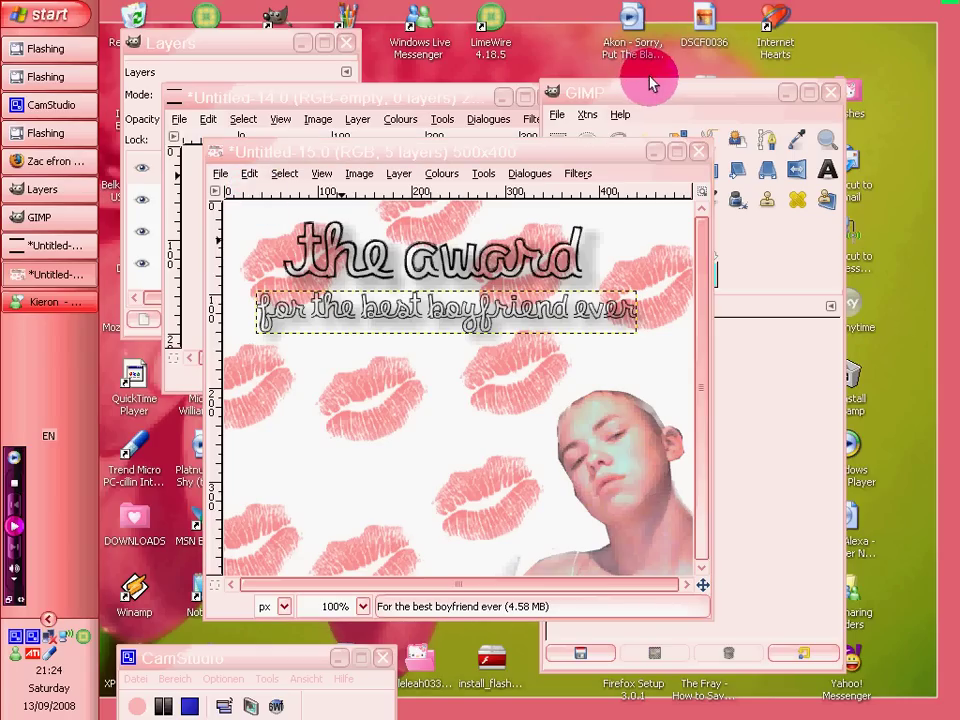
{"action": "left_click", "coordinate": [827, 169]}
{"action": "left_click", "coordinate": [399, 345]}
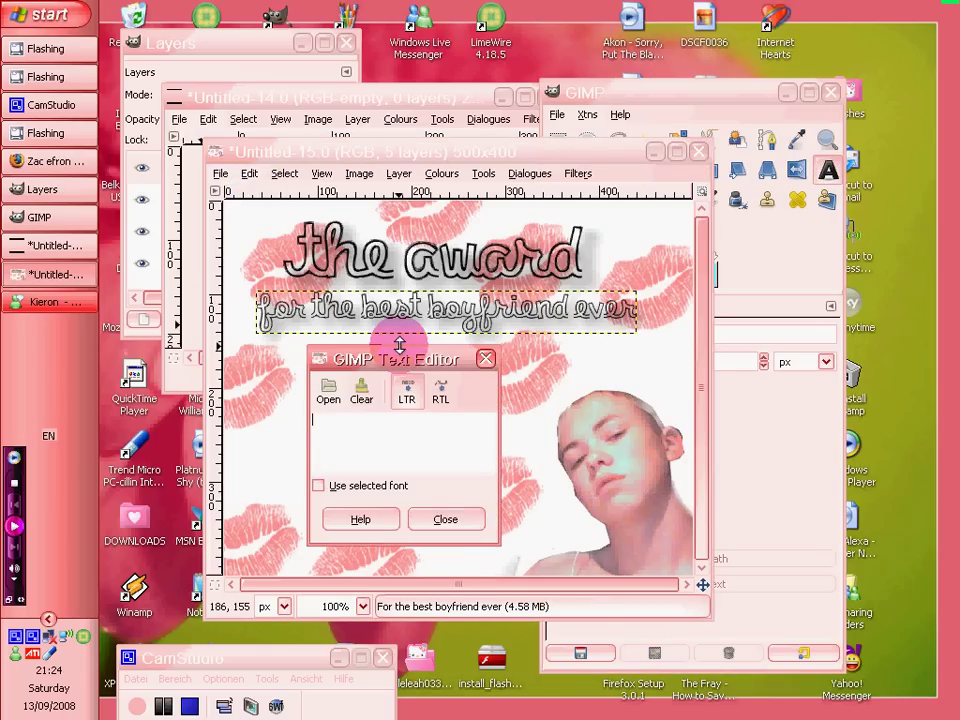
{"action": "type", "text": "Gie"}
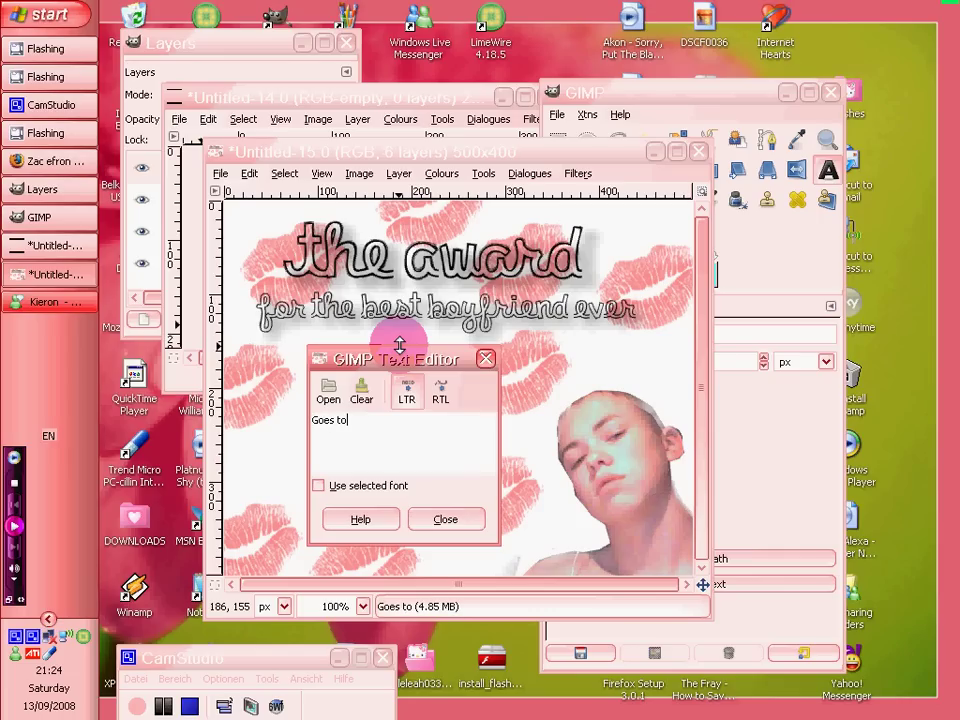
{"action": "left_click", "coordinate": [428, 520]}
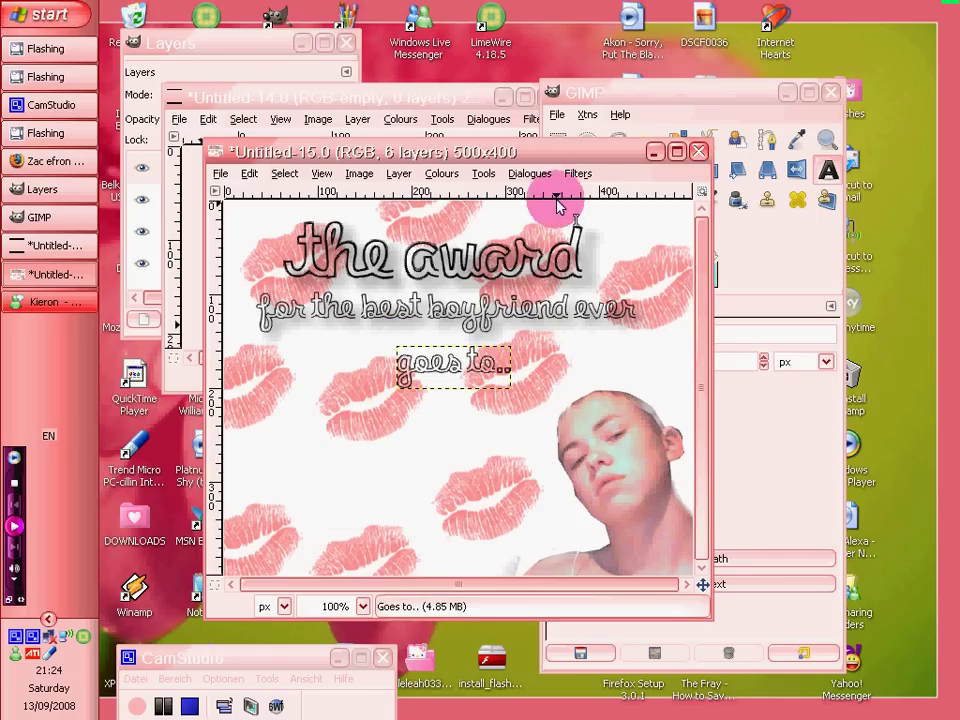
Repeat the drop shadow on the 'Goes to..' line.
{"action": "left_click", "coordinate": [578, 174]}
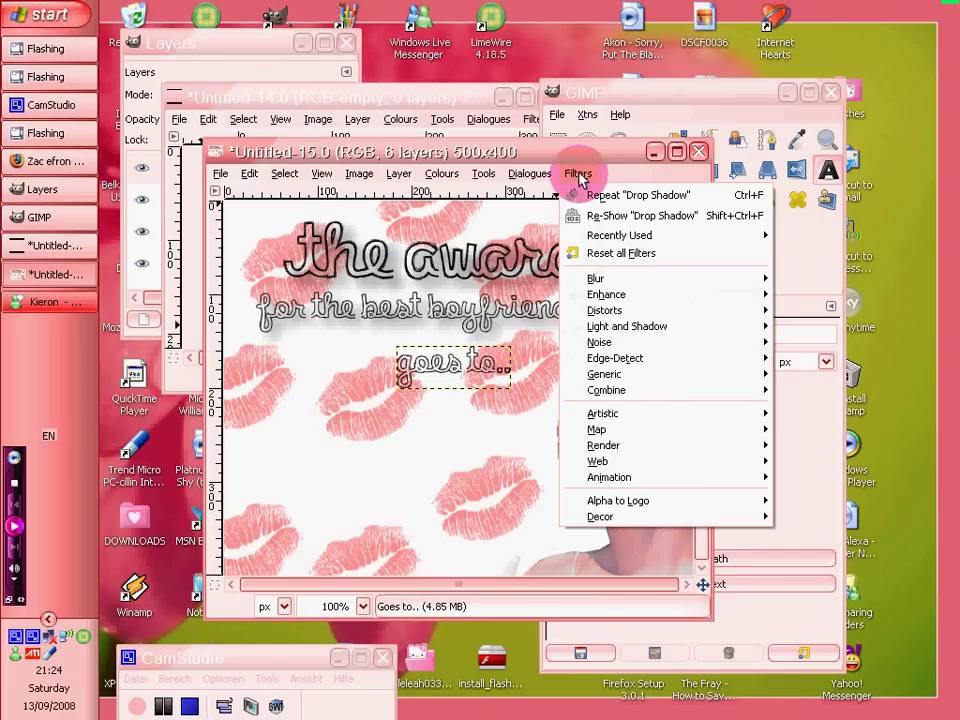
{"action": "left_click", "coordinate": [654, 196]}
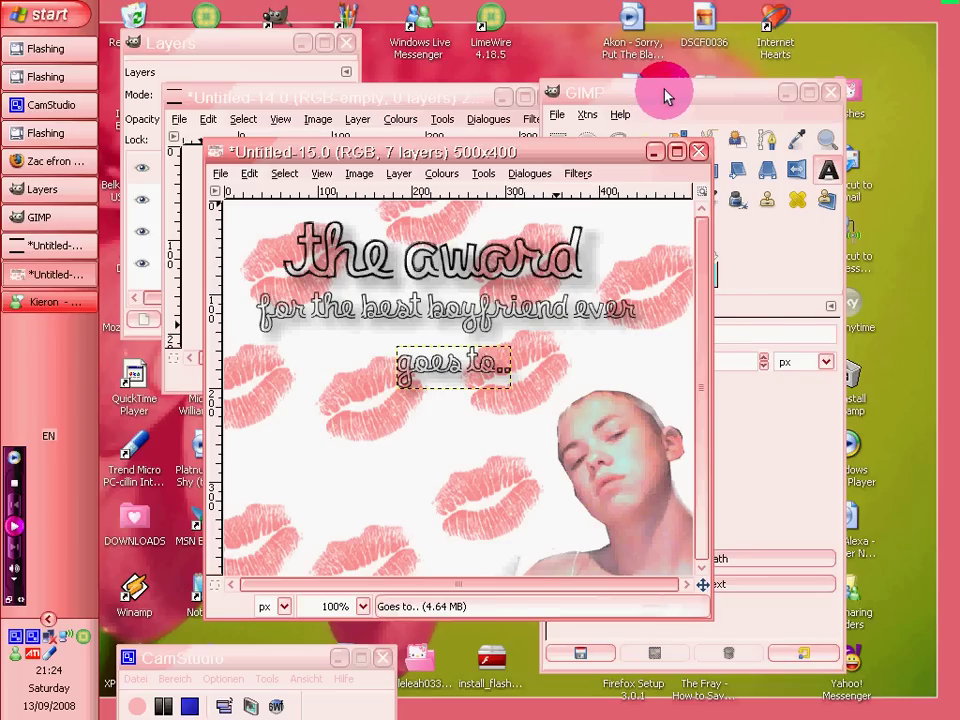
{"action": "left_click", "coordinate": [662, 95]}
{"action": "left_click", "coordinate": [597, 334]}
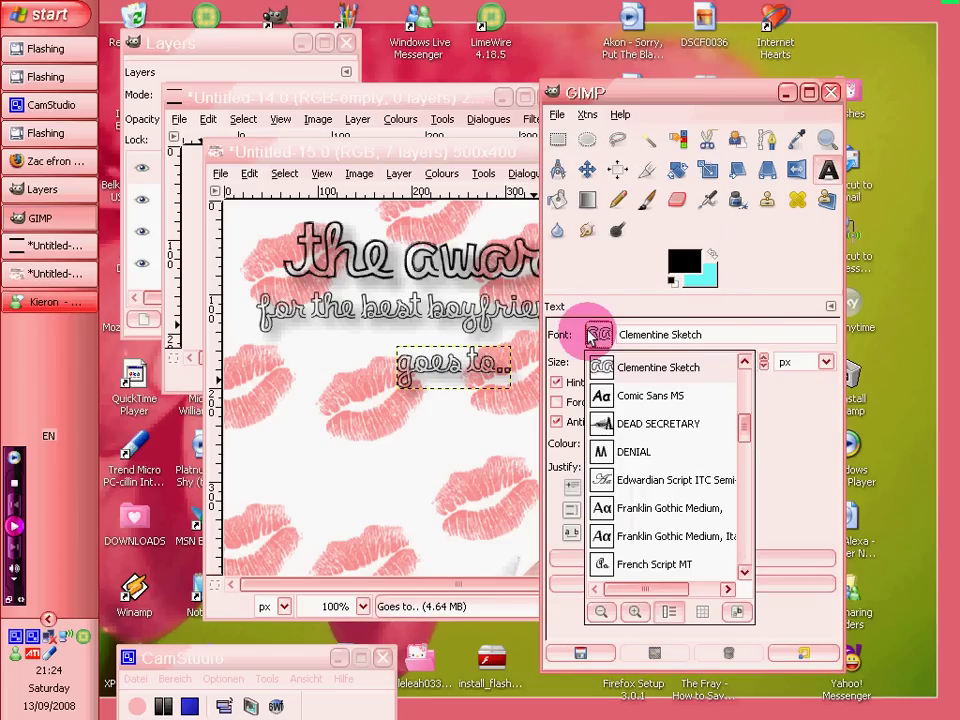
Try Edwardian Script ITC Semi-Expanded on 'Goes to..', then revert it to Clementine Sketch.
{"action": "scroll", "coordinate": [620, 488], "scroll_direction": "down", "scroll_amount": 1}
{"action": "left_click", "coordinate": [618, 407]}
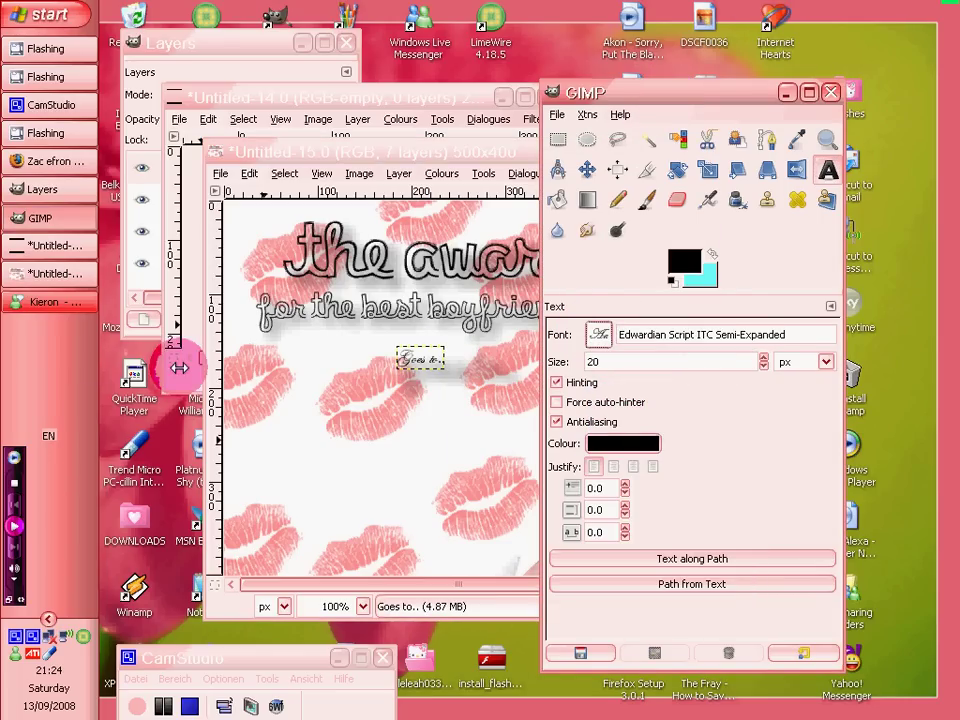
{"action": "left_click", "coordinate": [597, 334]}
{"action": "scroll", "coordinate": [597, 392], "scroll_direction": "up", "scroll_amount": 1}
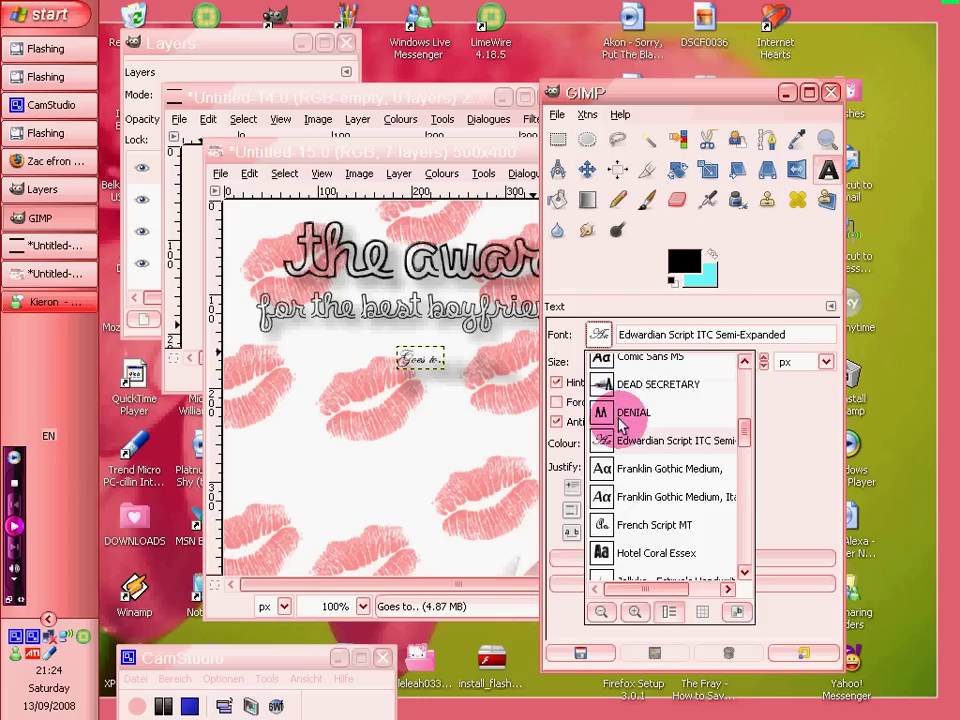
{"action": "scroll", "coordinate": [612, 378], "scroll_direction": "up", "scroll_amount": 1}
{"action": "left_click", "coordinate": [615, 366]}
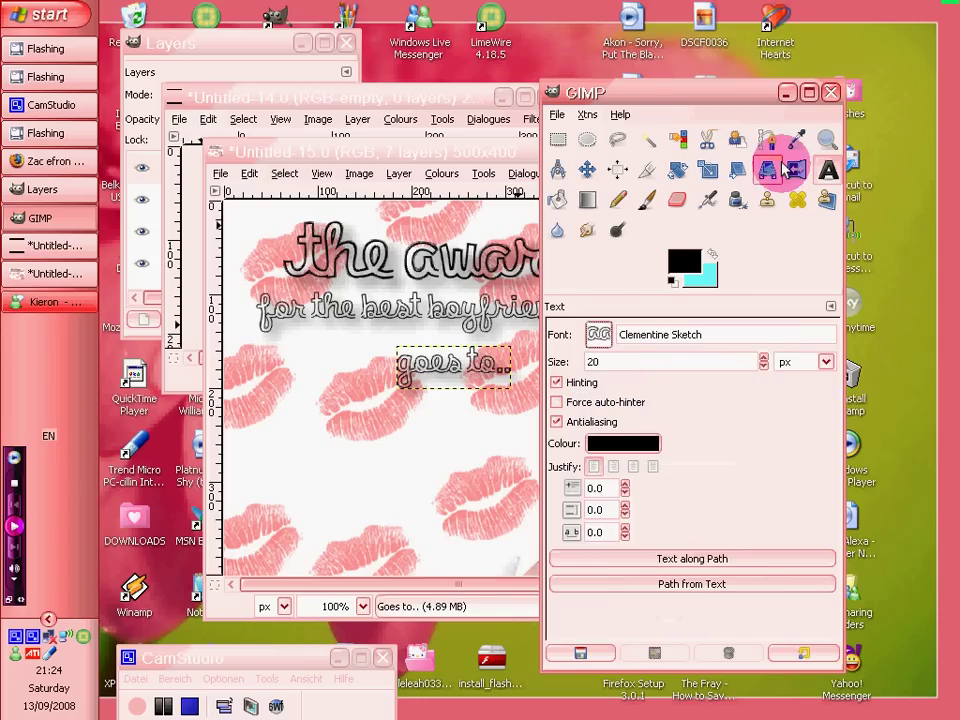
Select Edwardian Script ITC Semi-Expanded as the font for a new text line.
{"action": "left_click", "coordinate": [287, 398]}
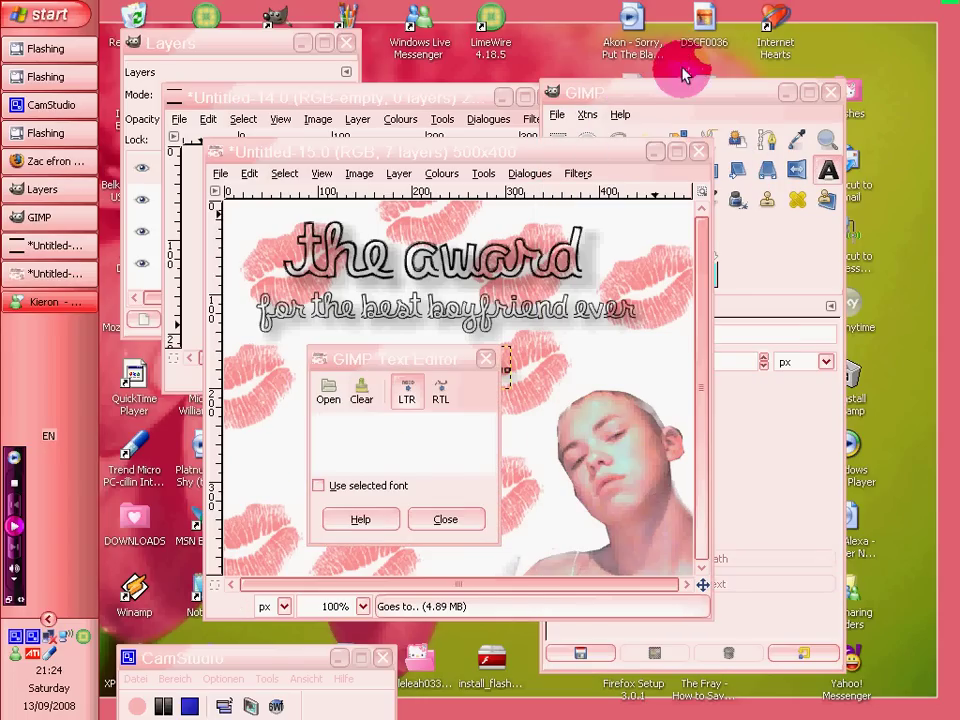
{"action": "left_click", "coordinate": [606, 92]}
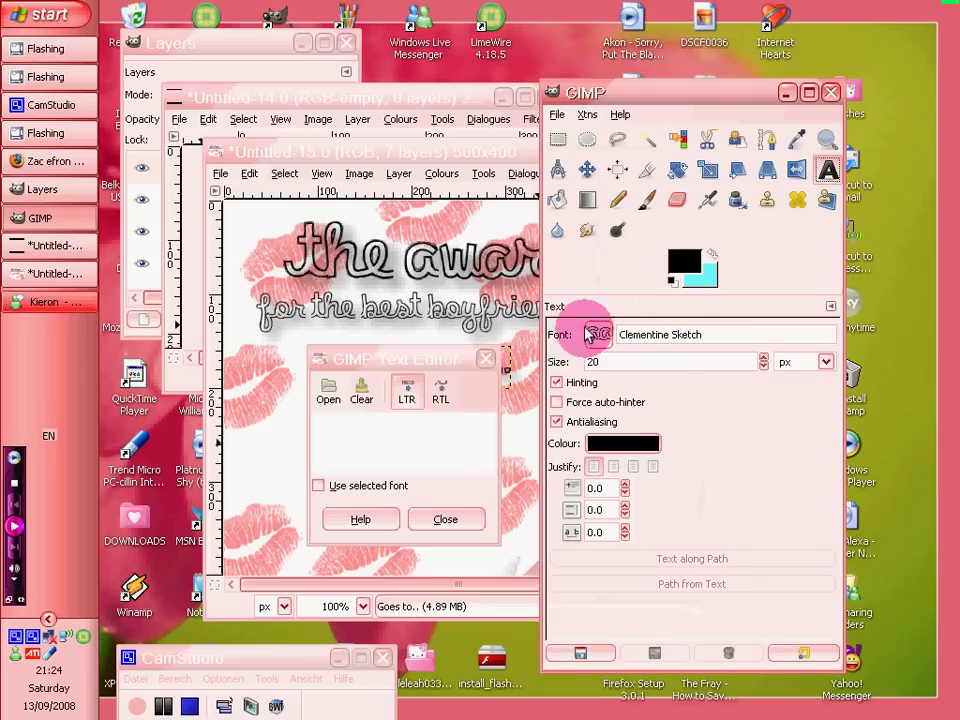
{"action": "left_click", "coordinate": [605, 330]}
{"action": "scroll", "coordinate": [610, 470], "scroll_direction": "down", "scroll_amount": 2}
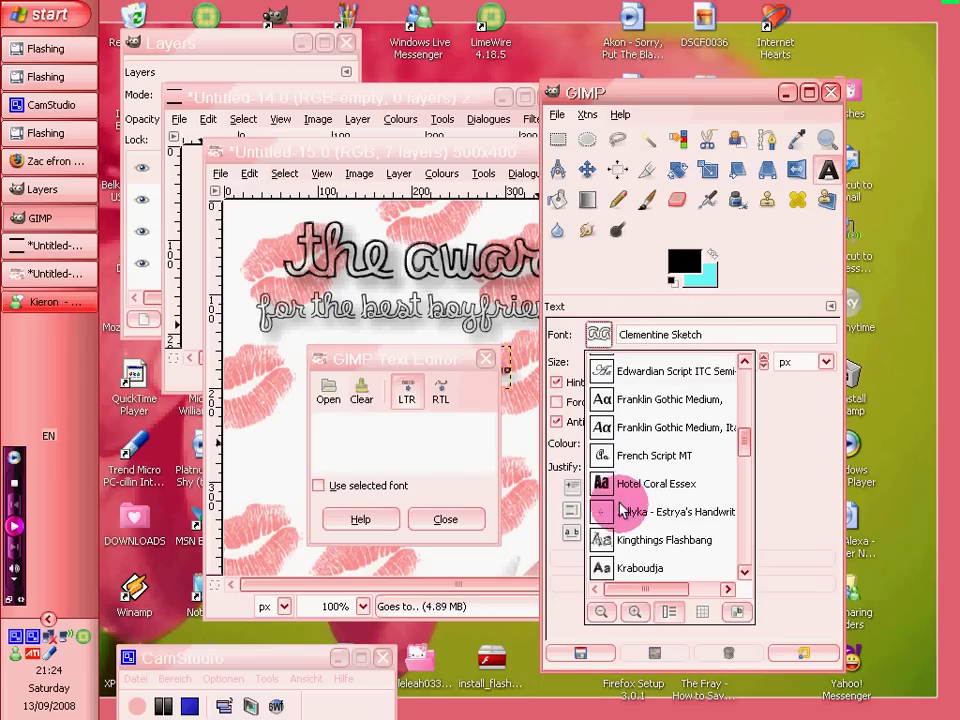
{"action": "left_click", "coordinate": [650, 375]}
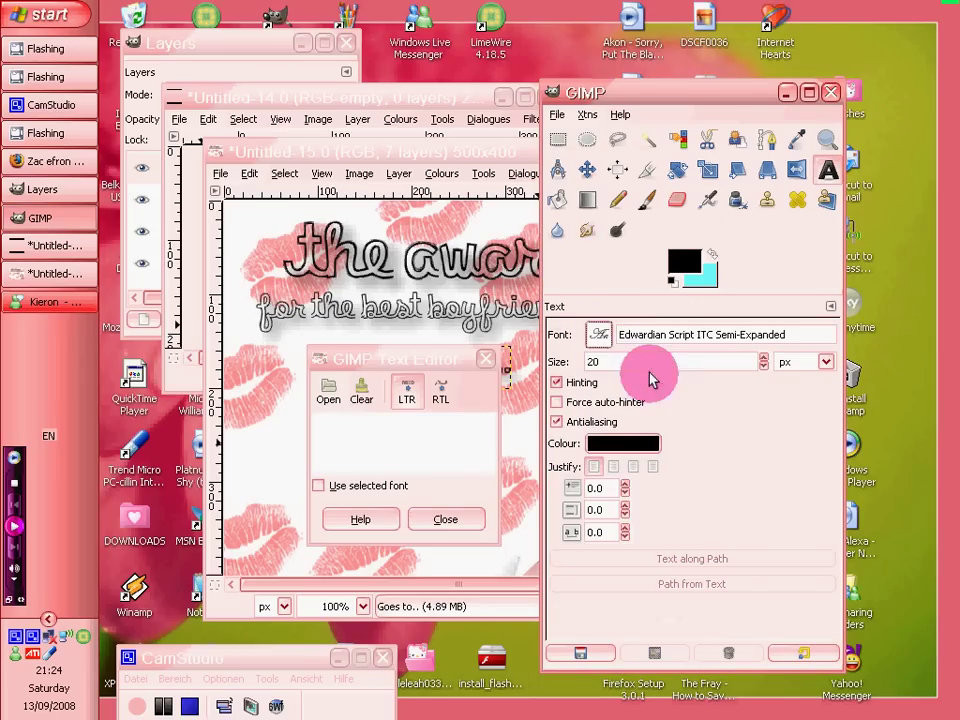
Type the recipient's name below 'goes to..' and enlarge it to 57 px.
{"action": "left_click", "coordinate": [316, 426]}
{"action": "type", "text": "Kieron Hughes"}
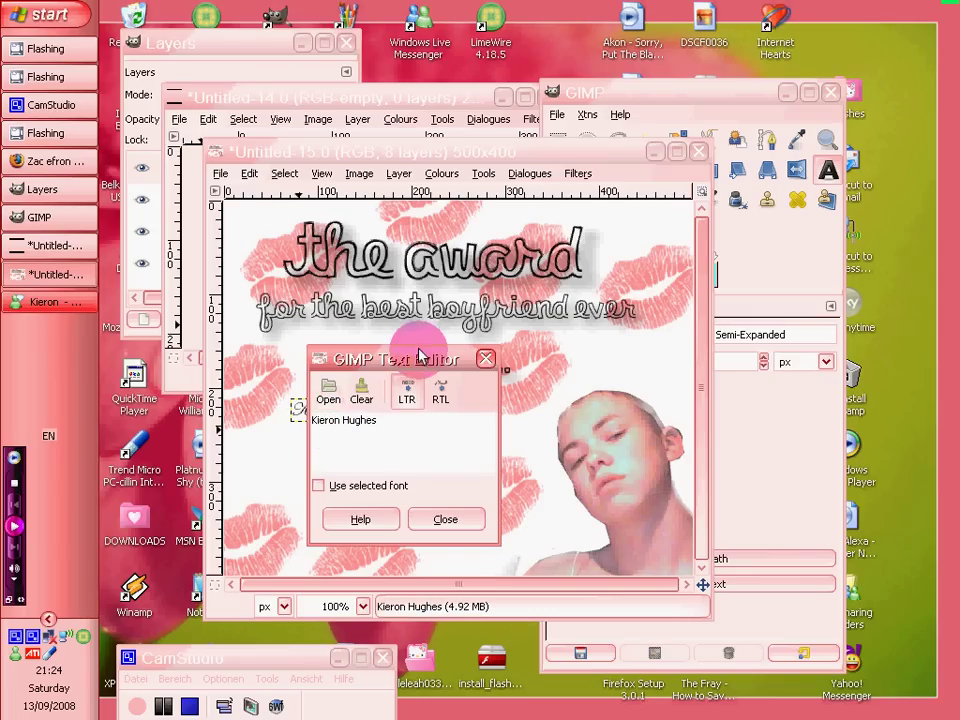
{"action": "left_click_drag", "start_coordinate": [422, 358], "coordinate": [628, 85]}
{"action": "left_click", "coordinate": [776, 107]}
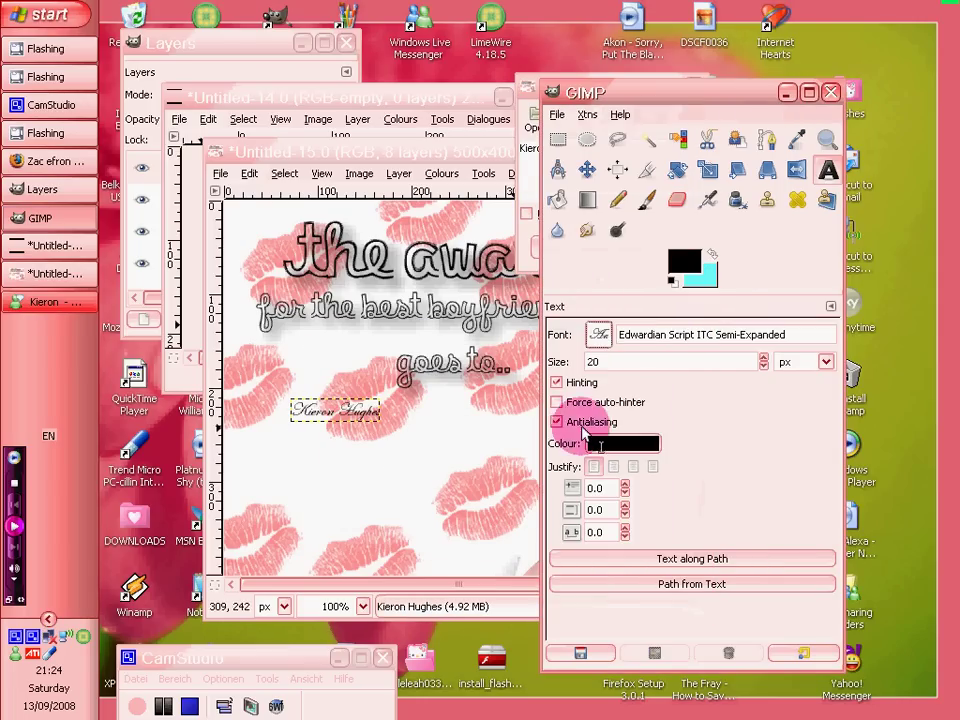
{"action": "left_click", "coordinate": [763, 357]}
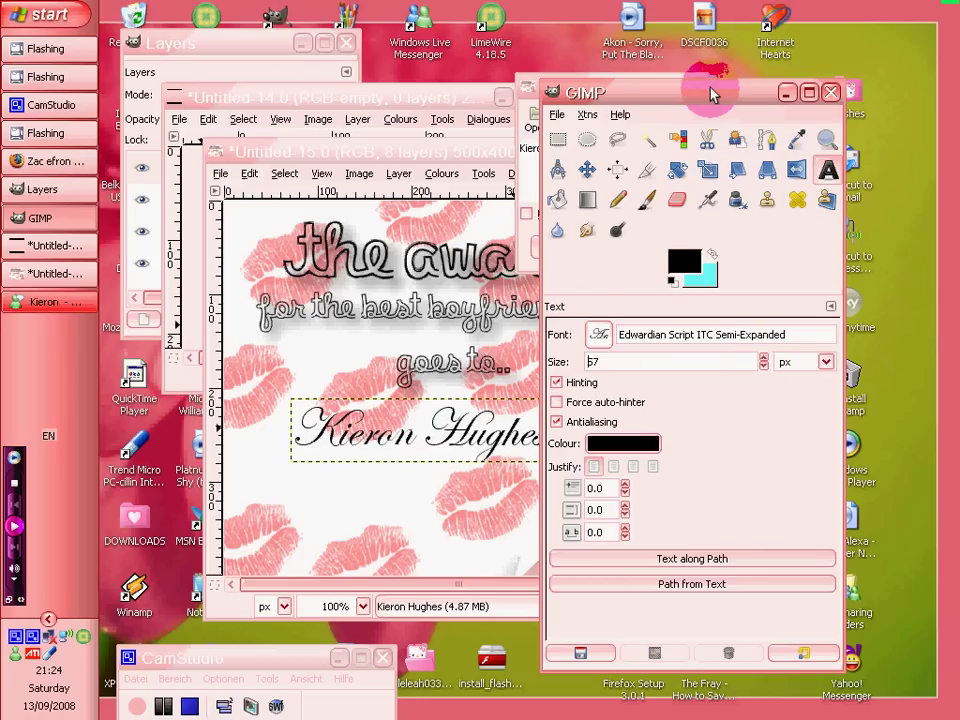
{"action": "left_click_drag", "start_coordinate": [712, 93], "coordinate": [865, 121]}
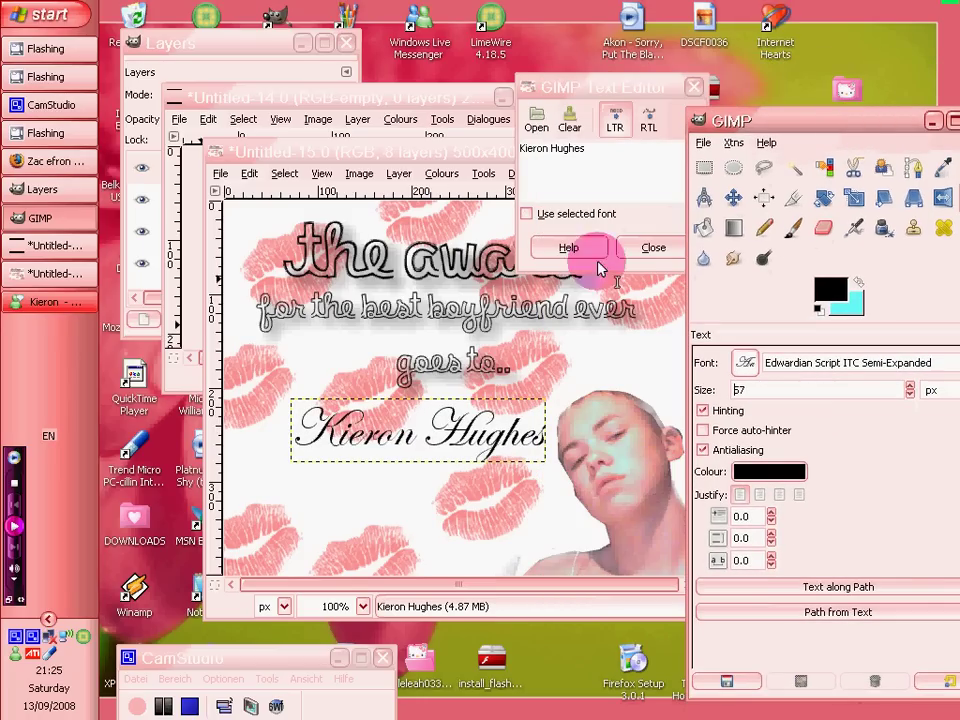
{"action": "left_click", "coordinate": [630, 249]}
Repeat the drop shadow on the recipient's name.
{"action": "left_click", "coordinate": [578, 174]}
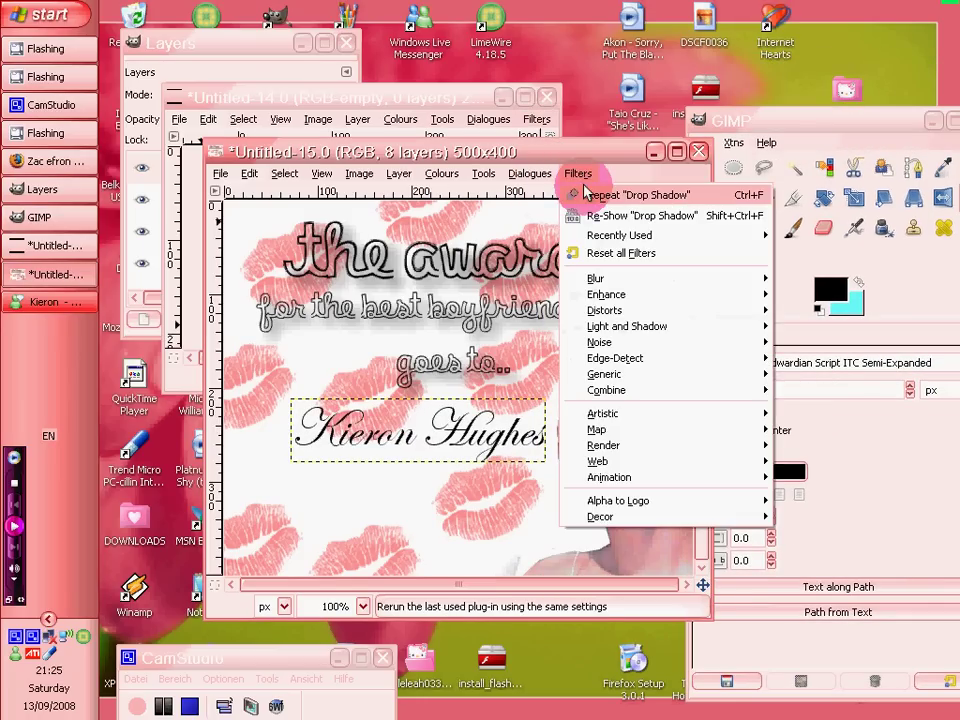
{"action": "left_click", "coordinate": [588, 194]}
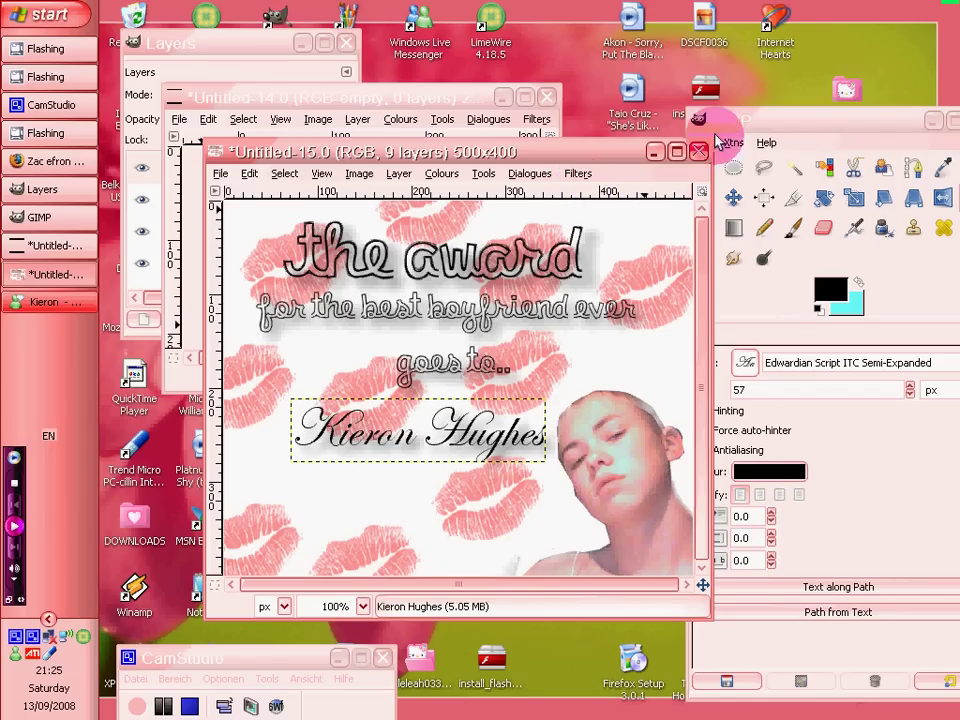
{"action": "left_click", "coordinate": [793, 122]}
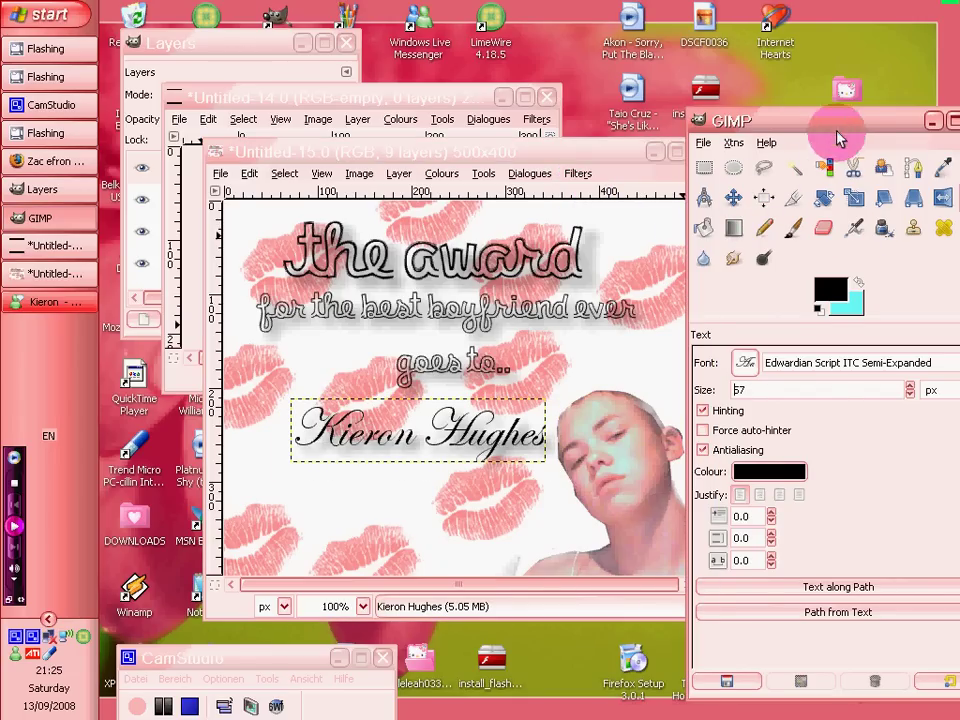
{"action": "left_click_drag", "start_coordinate": [843, 128], "coordinate": [748, 112]}
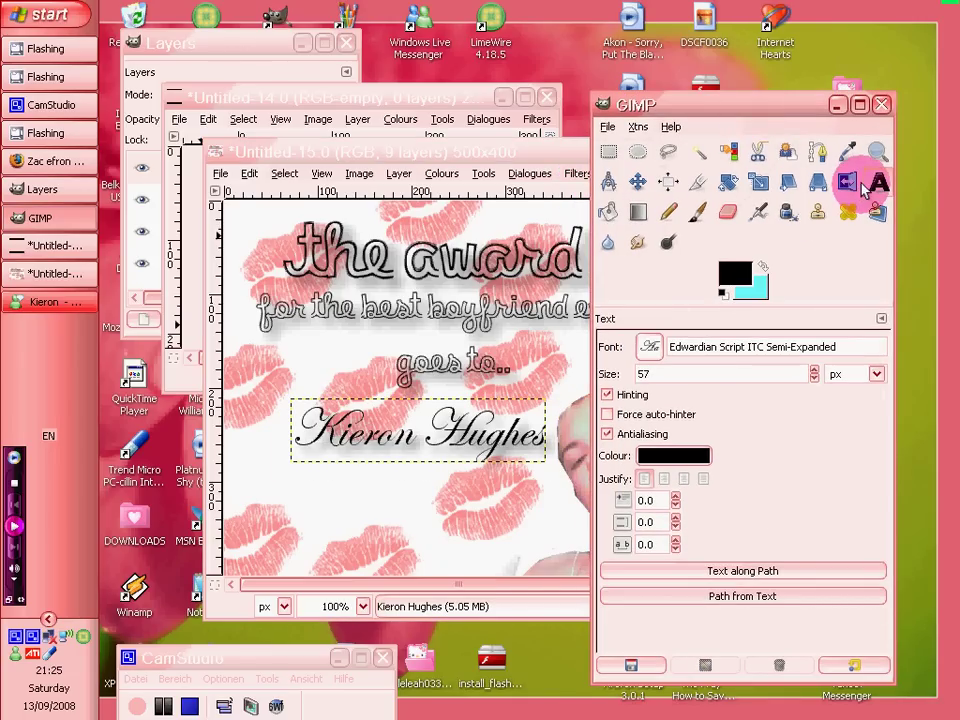
Try Clementine Sketch on the name, then restore Edwardian Script ITC Semi-Expanded.
{"action": "left_click", "coordinate": [652, 346]}
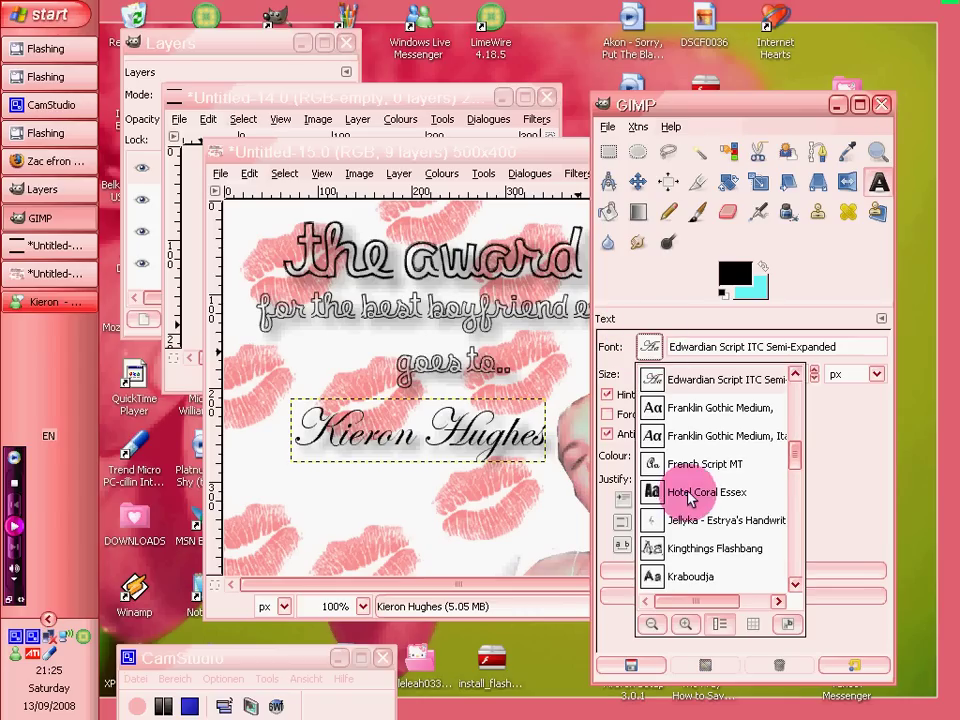
{"action": "scroll", "coordinate": [688, 500], "scroll_direction": "up", "scroll_amount": 5}
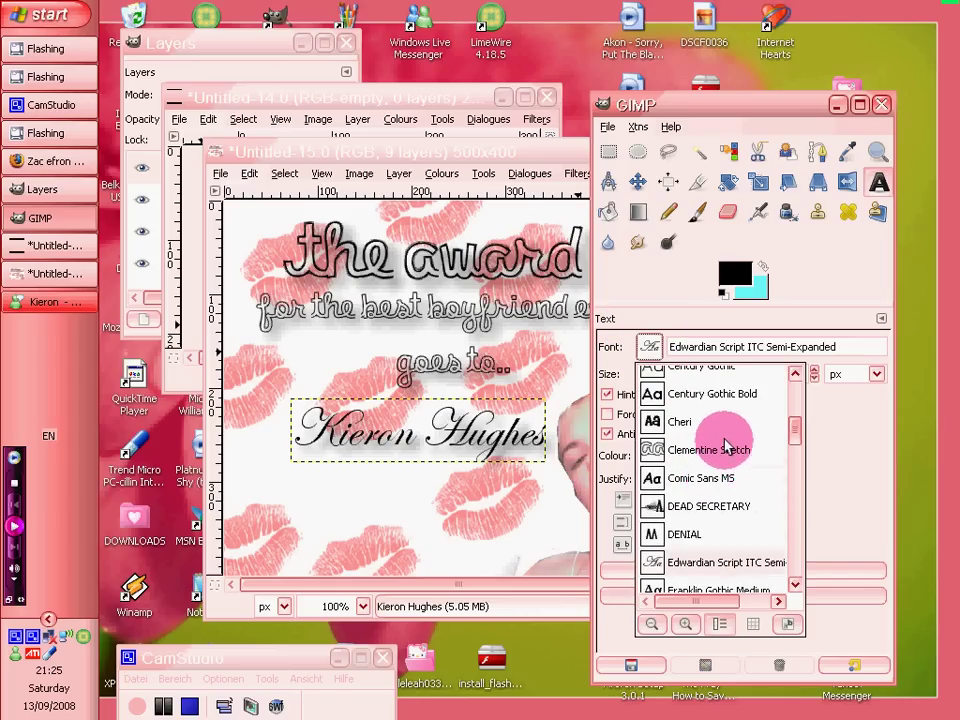
{"action": "left_click", "coordinate": [728, 452]}
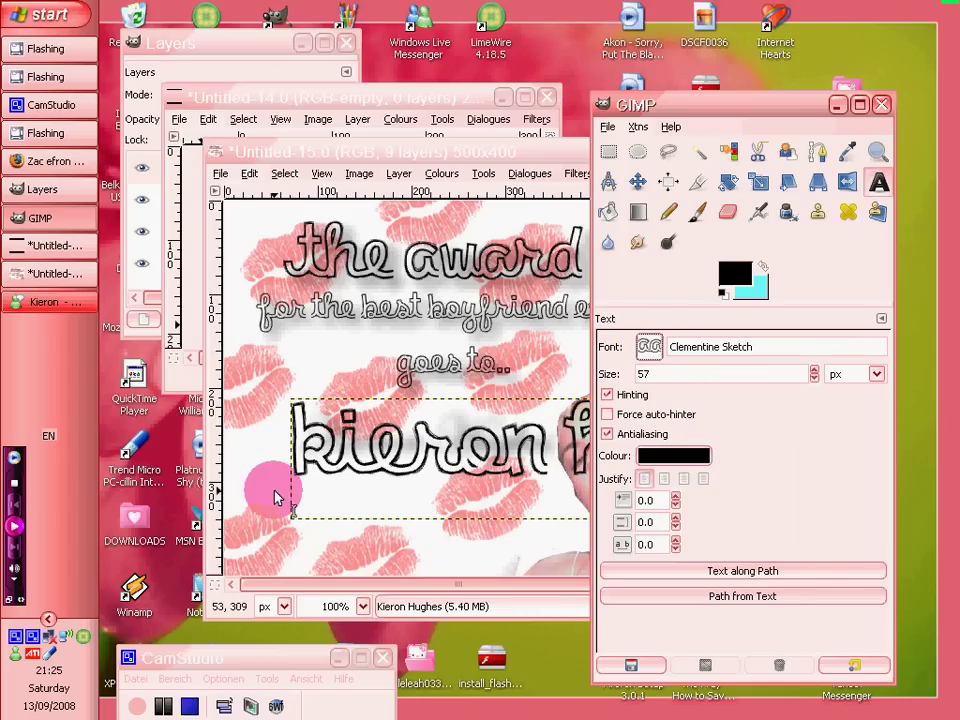
{"action": "left_click", "coordinate": [652, 346]}
{"action": "scroll", "coordinate": [672, 556], "scroll_direction": "down", "scroll_amount": 2}
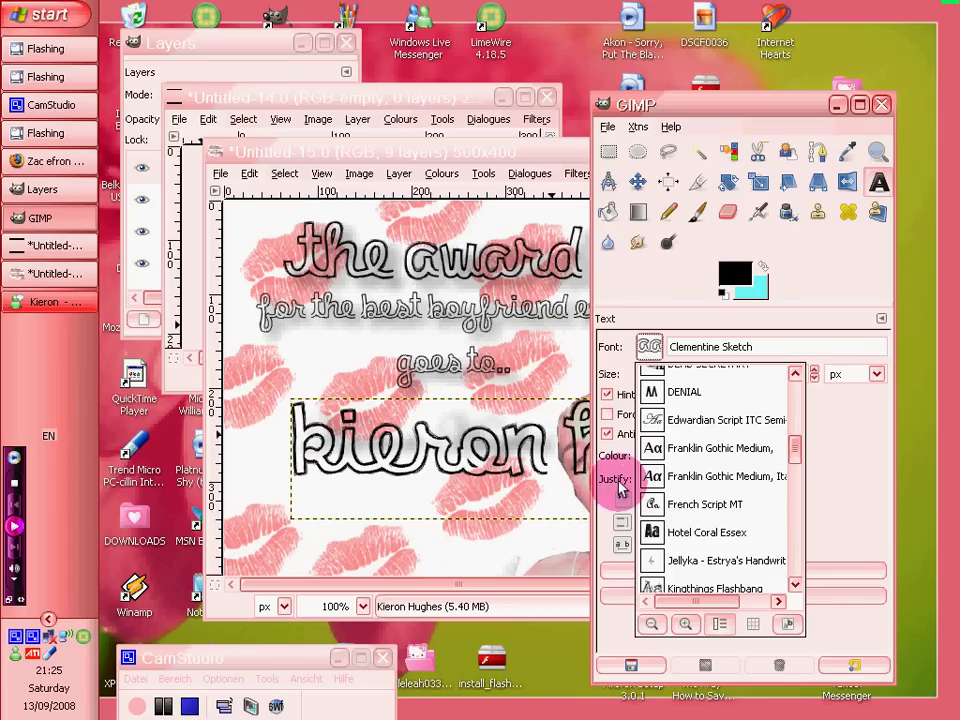
{"action": "scroll", "coordinate": [686, 503], "scroll_direction": "down", "scroll_amount": 1}
{"action": "scroll", "coordinate": [688, 540], "scroll_direction": "down", "scroll_amount": 3}
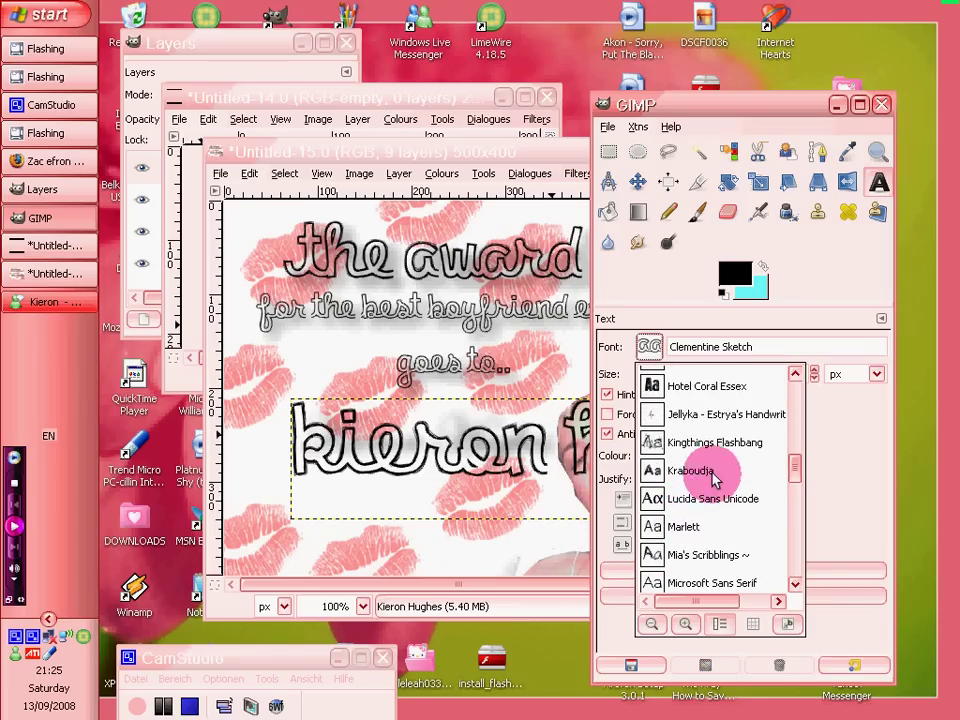
{"action": "scroll", "coordinate": [716, 475], "scroll_direction": "up", "scroll_amount": 1}
{"action": "scroll", "coordinate": [712, 468], "scroll_direction": "up", "scroll_amount": 3}
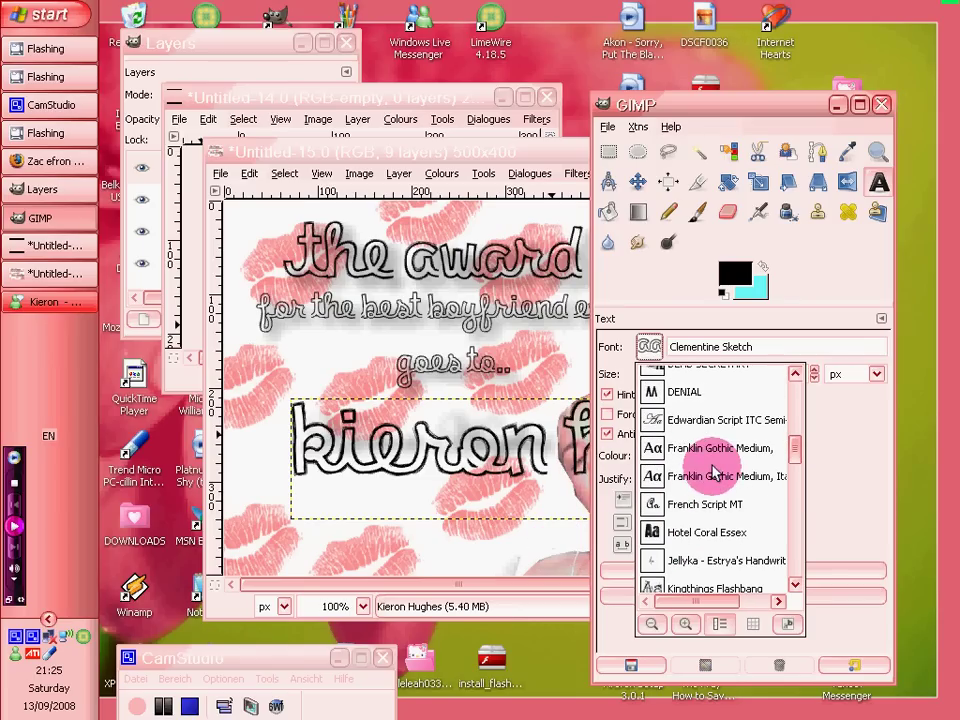
{"action": "left_click", "coordinate": [740, 418]}
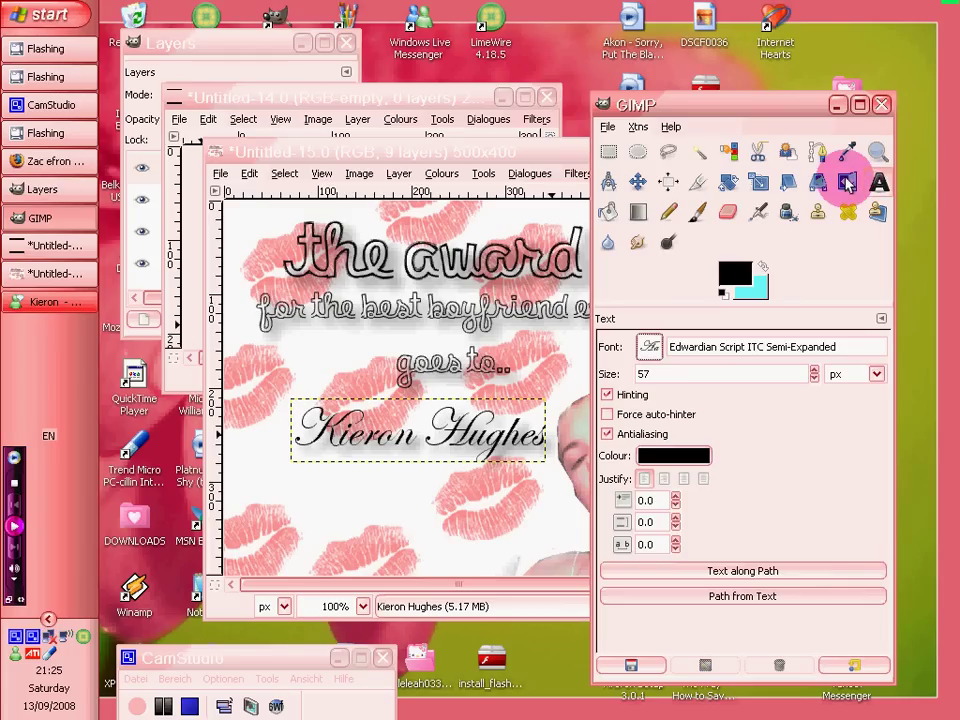
{"action": "left_click", "coordinate": [875, 155]}
Add a 'Signed :' line at the lower left in Clementine Sketch.
{"action": "left_click", "coordinate": [878, 181]}
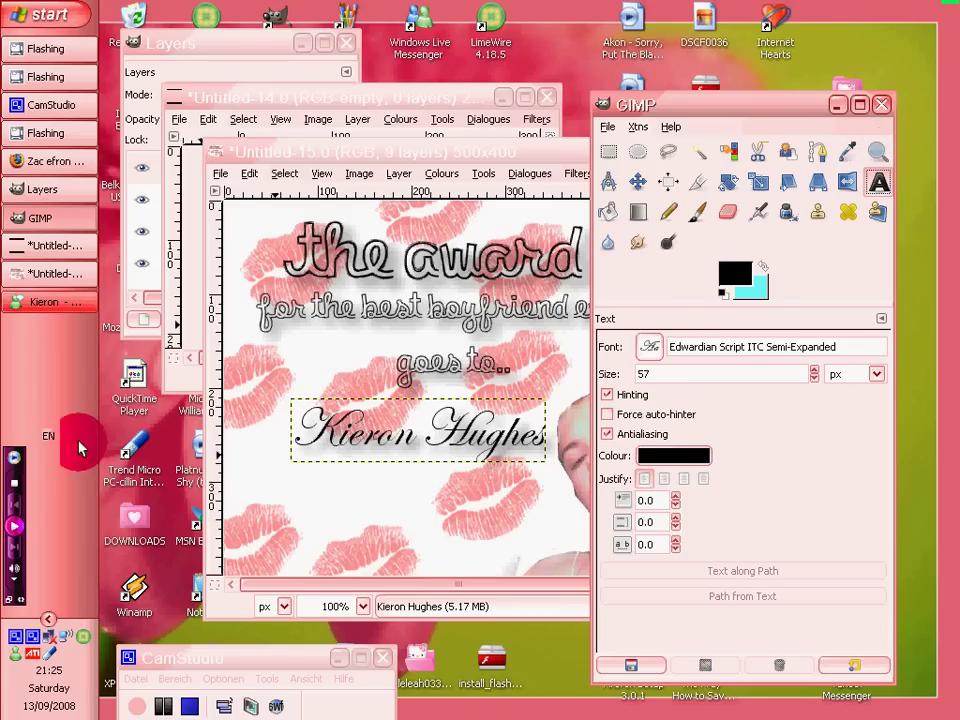
{"action": "left_click", "coordinate": [264, 493]}
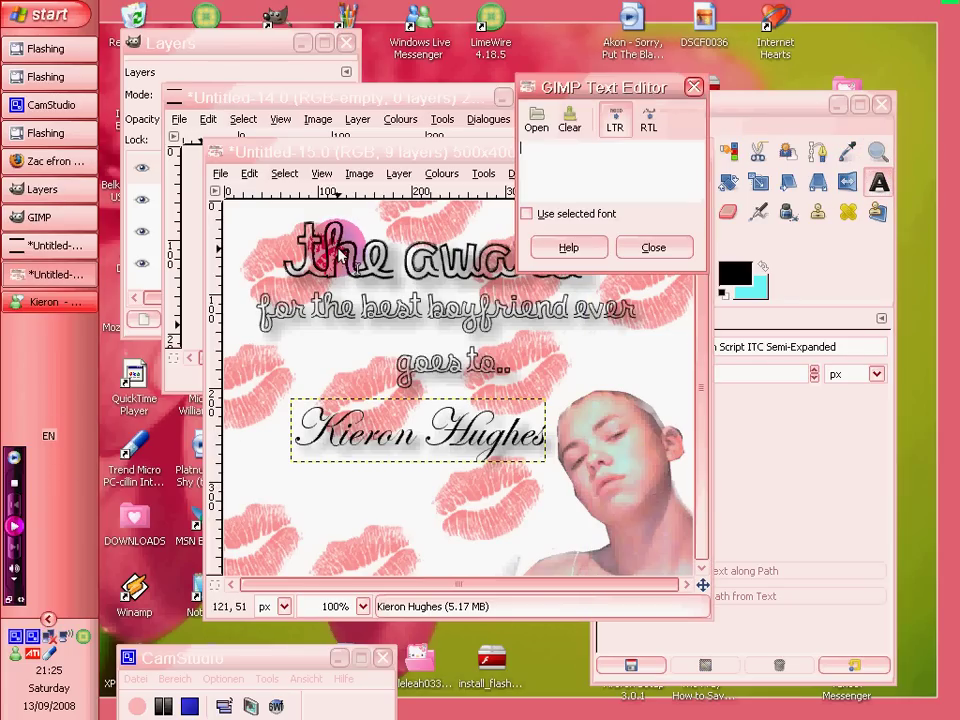
{"action": "type", "text": "Signed :"}
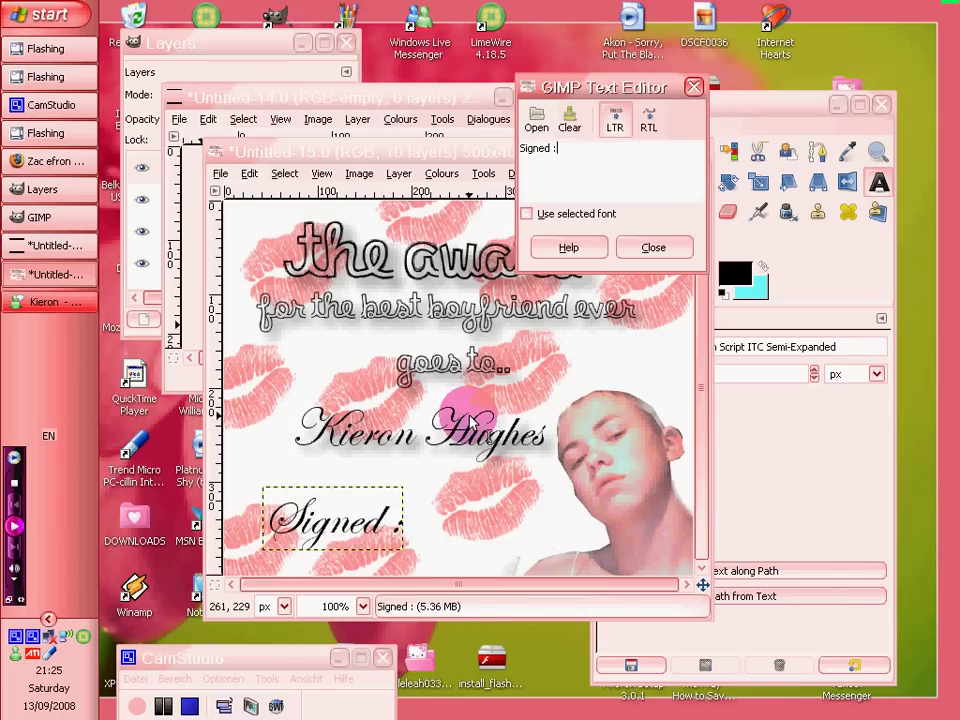
{"action": "left_click", "coordinate": [754, 106]}
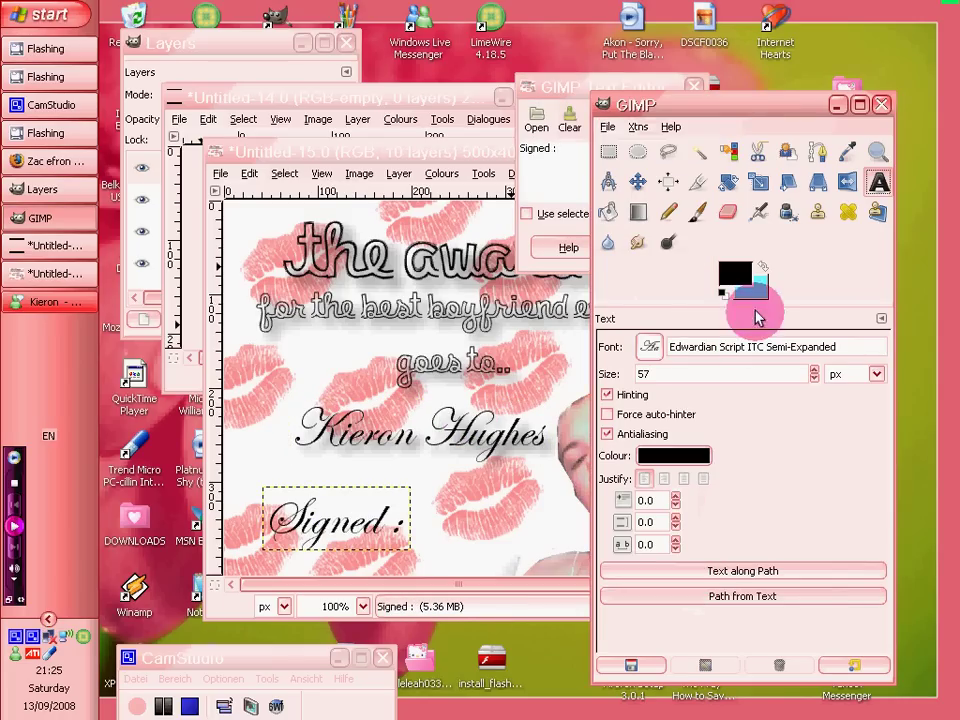
{"action": "left_click", "coordinate": [649, 347]}
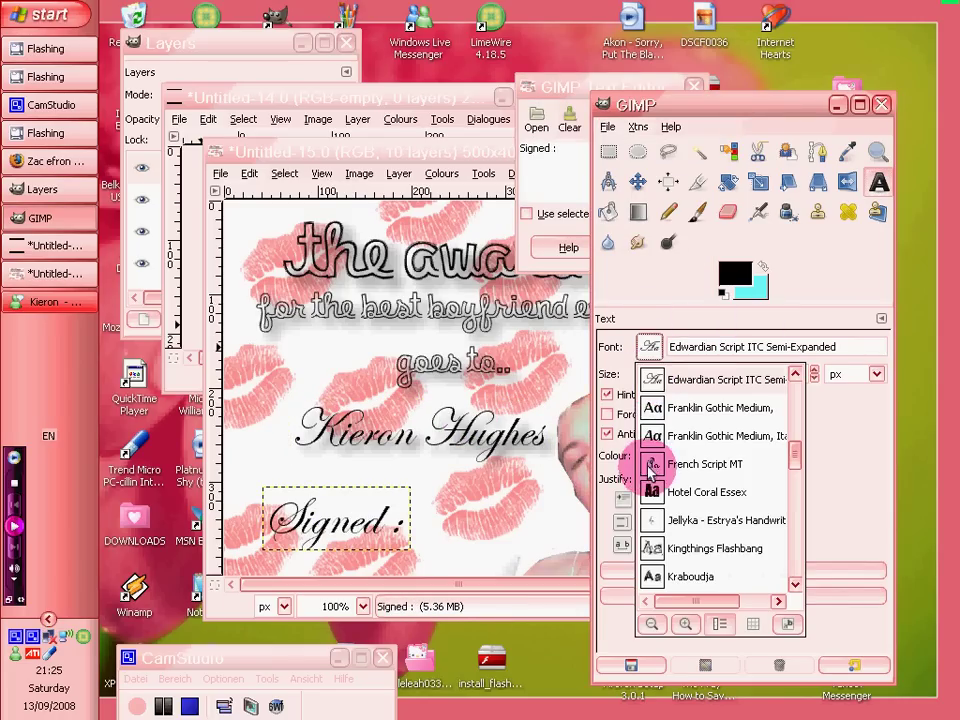
{"action": "scroll", "coordinate": [652, 440], "scroll_direction": "up", "scroll_amount": 1}
{"action": "scroll", "coordinate": [650, 421], "scroll_direction": "up", "scroll_amount": 3}
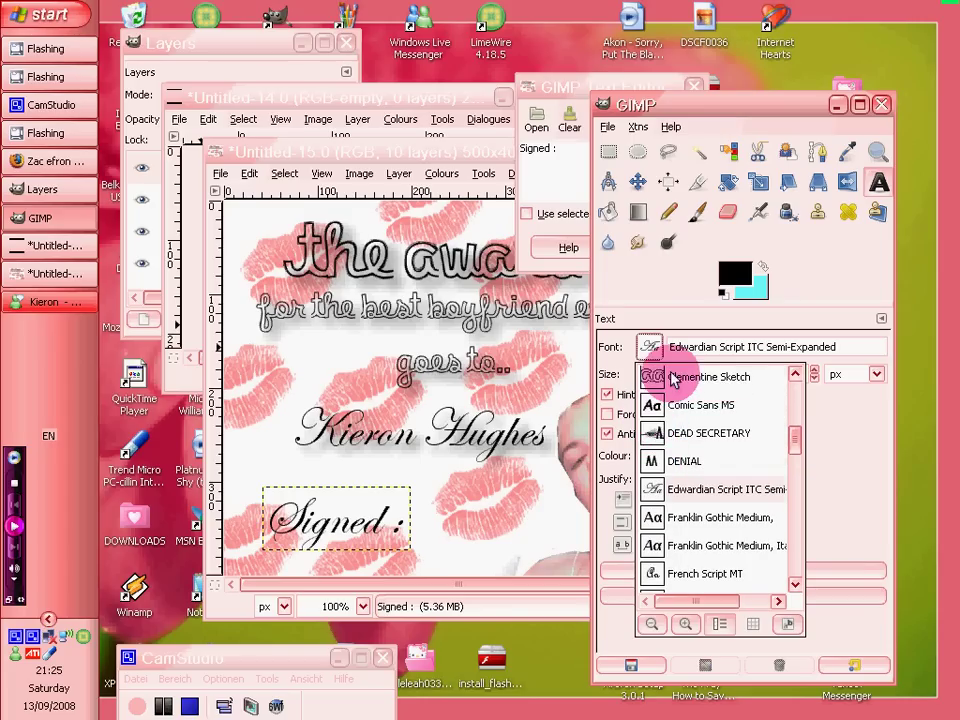
{"action": "left_click", "coordinate": [652, 374]}
Shrink the 'Signed :' text to 27 px.
{"action": "left_click", "coordinate": [815, 378]}
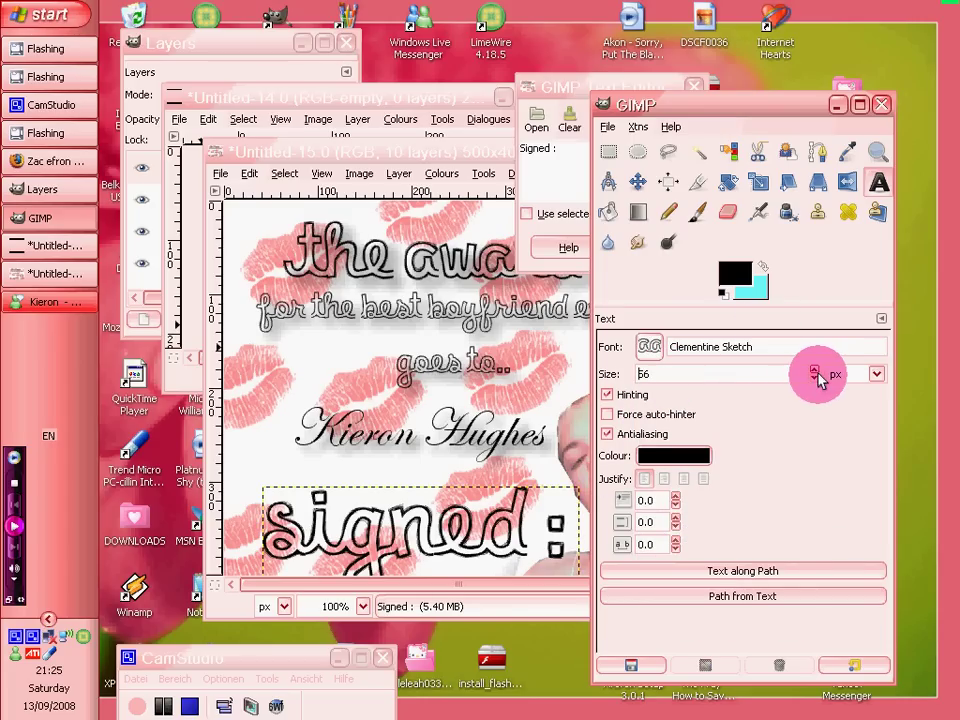
{"action": "left_click", "coordinate": [815, 378]}
{"action": "left_click", "coordinate": [815, 378]}
{"action": "left_click", "coordinate": [815, 378]}
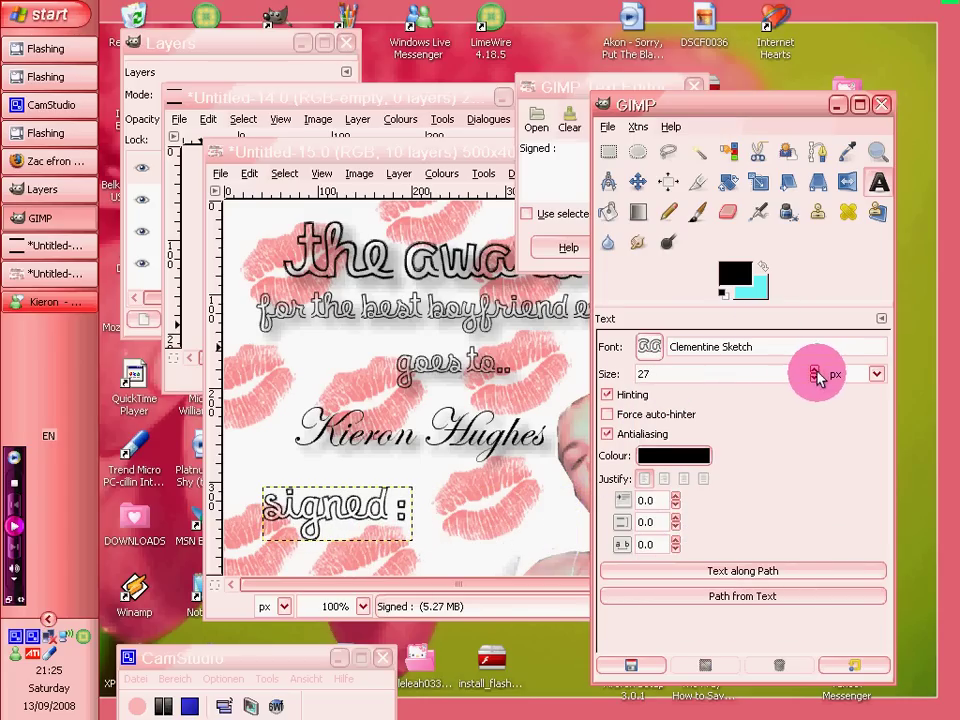
{"action": "left_click", "coordinate": [638, 181]}
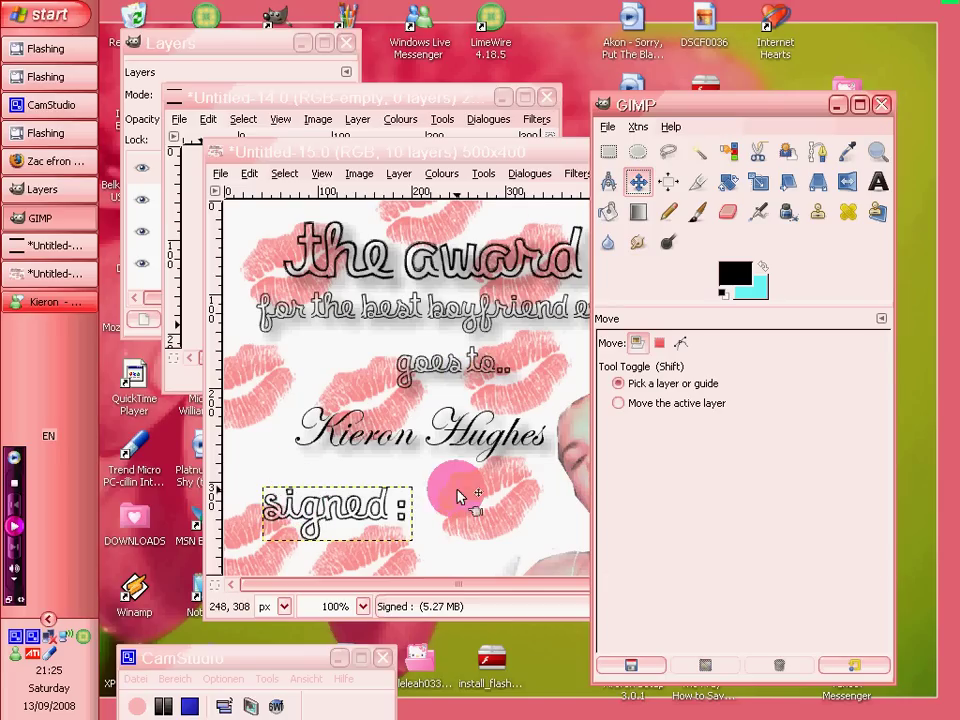
Nudge the 'signed :' line higher and repeat the drop shadow on it.
{"action": "mouse_move", "coordinate": [355, 490]}
{"action": "left_mouse_down"}
{"action": "mouse_move", "coordinate": [359, 449]}
{"action": "mouse_move", "coordinate": [351, 465]}
{"action": "left_mouse_up"}
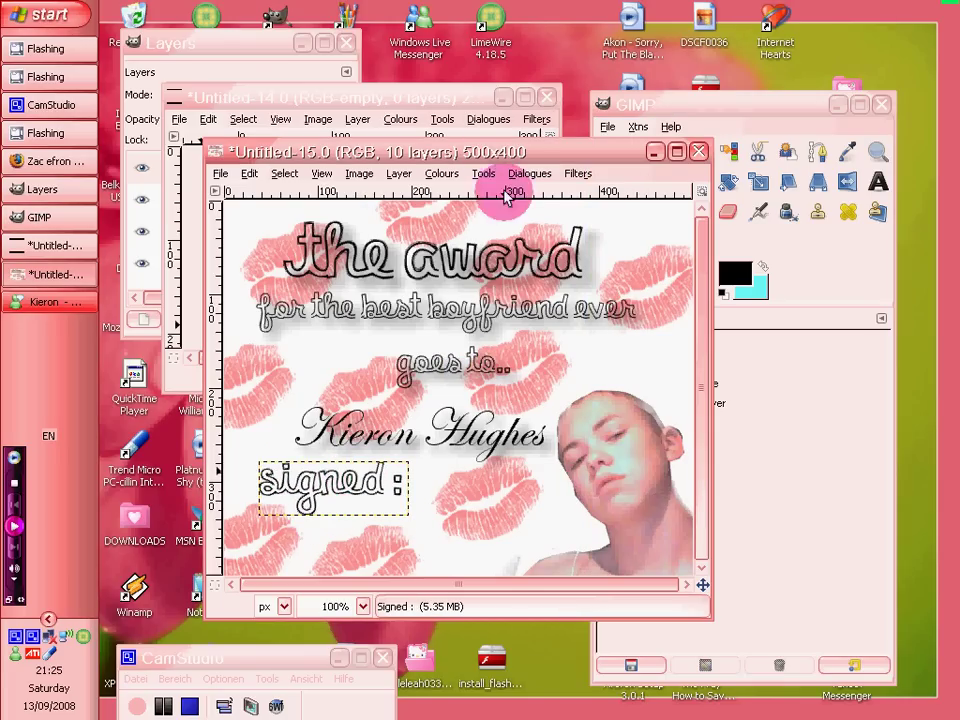
{"action": "left_click", "coordinate": [576, 174]}
{"action": "left_click", "coordinate": [579, 181]}
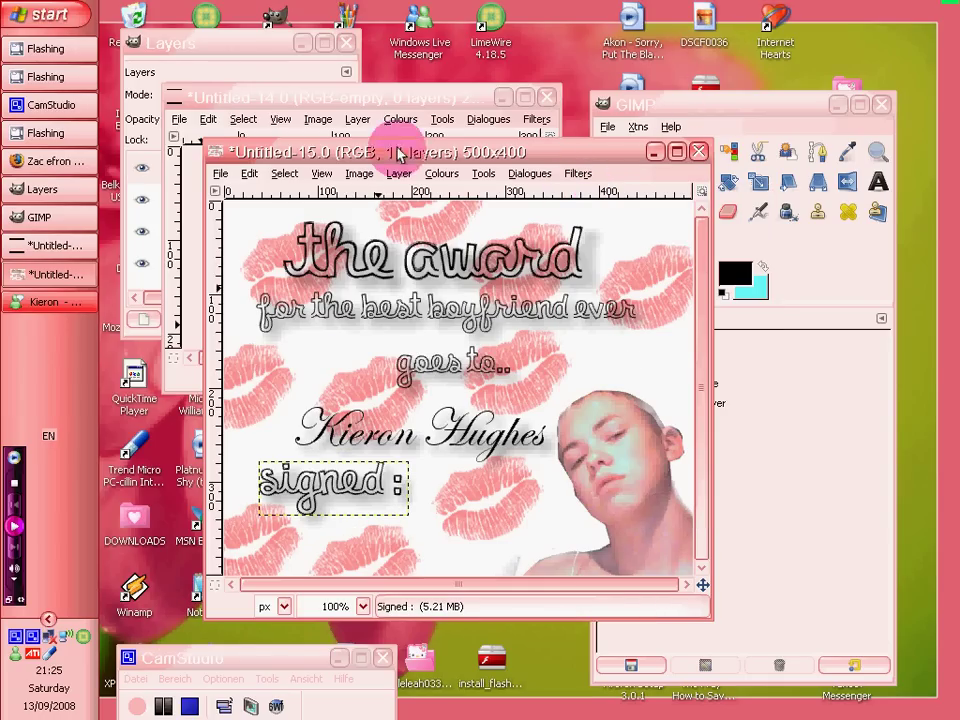
{"action": "left_click", "coordinate": [680, 96]}
{"action": "left_click", "coordinate": [764, 176]}
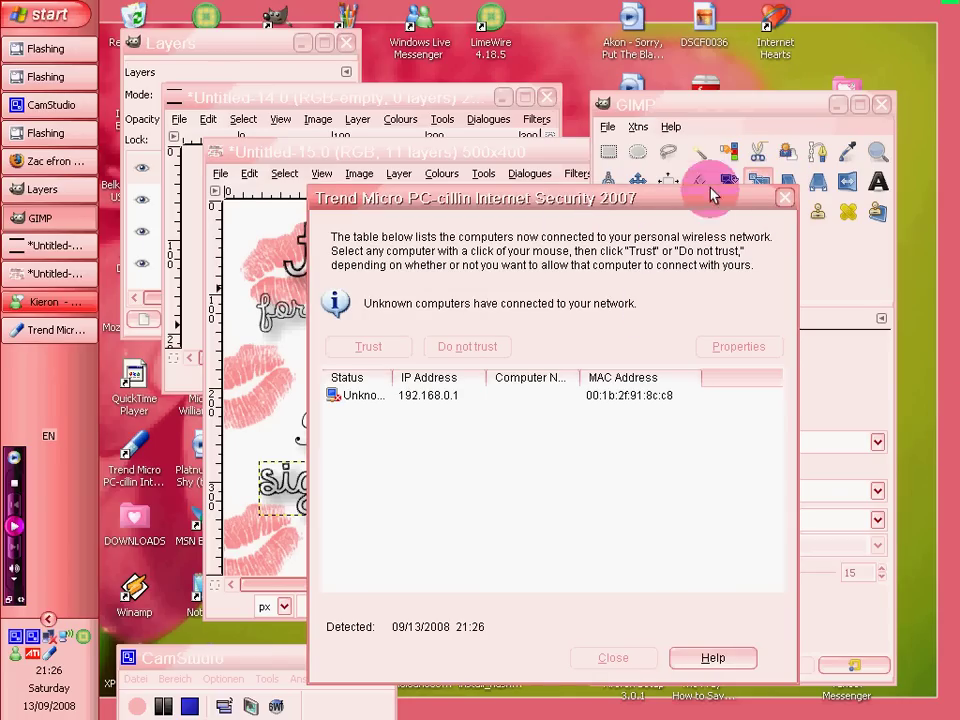
Dismiss the security warning and choose French Script MT for the Text tool.
{"action": "left_click", "coordinate": [785, 197]}
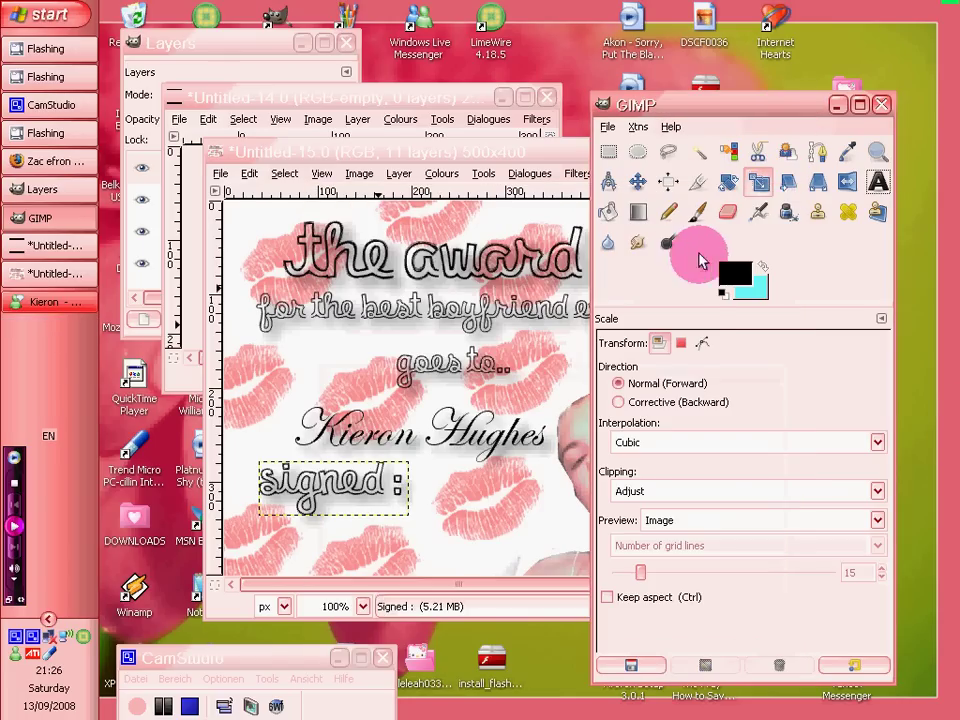
{"action": "left_click", "coordinate": [877, 182]}
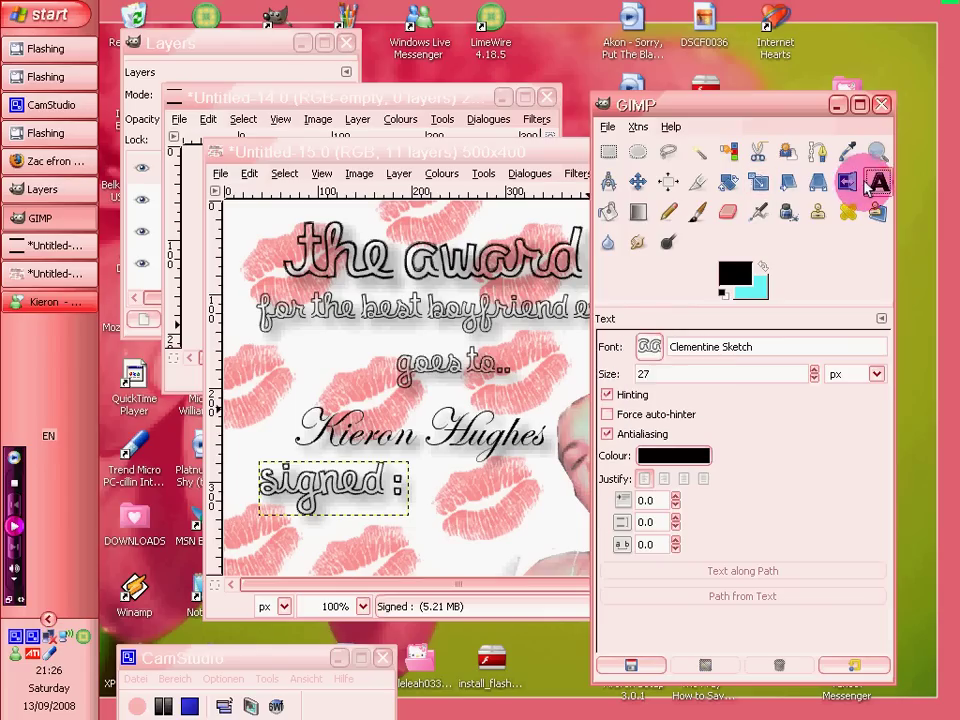
{"action": "left_click", "coordinate": [647, 346]}
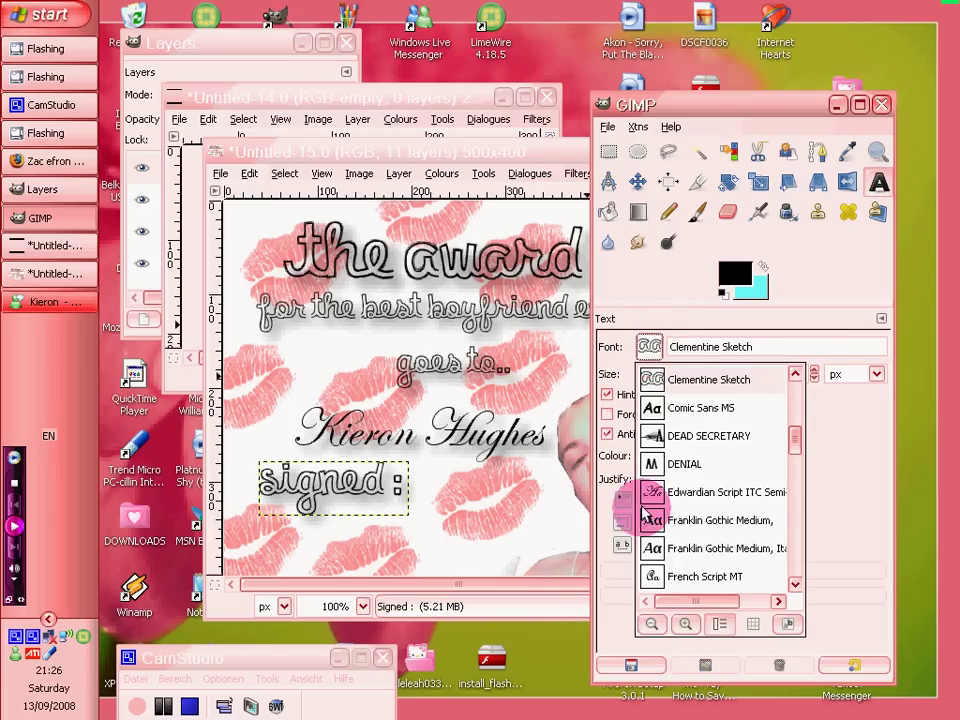
{"action": "scroll", "coordinate": [650, 530], "scroll_direction": "down", "scroll_amount": 1}
{"action": "left_click", "coordinate": [652, 541]}
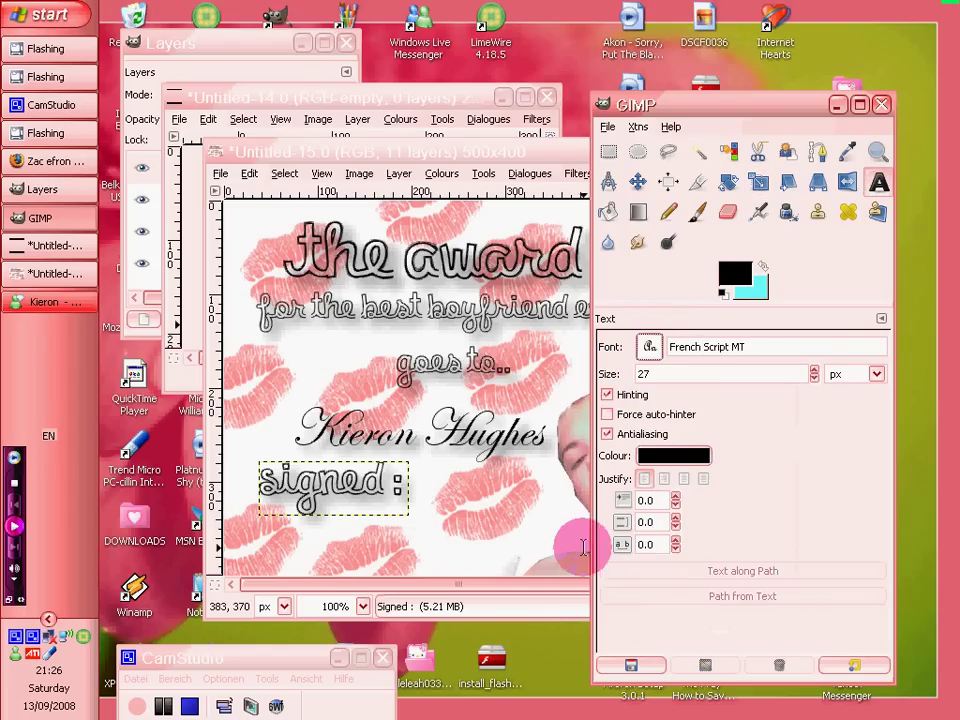
Type the signer's name in French Script MT after 'signed :' and align it with that line.
{"action": "left_click", "coordinate": [432, 468]}
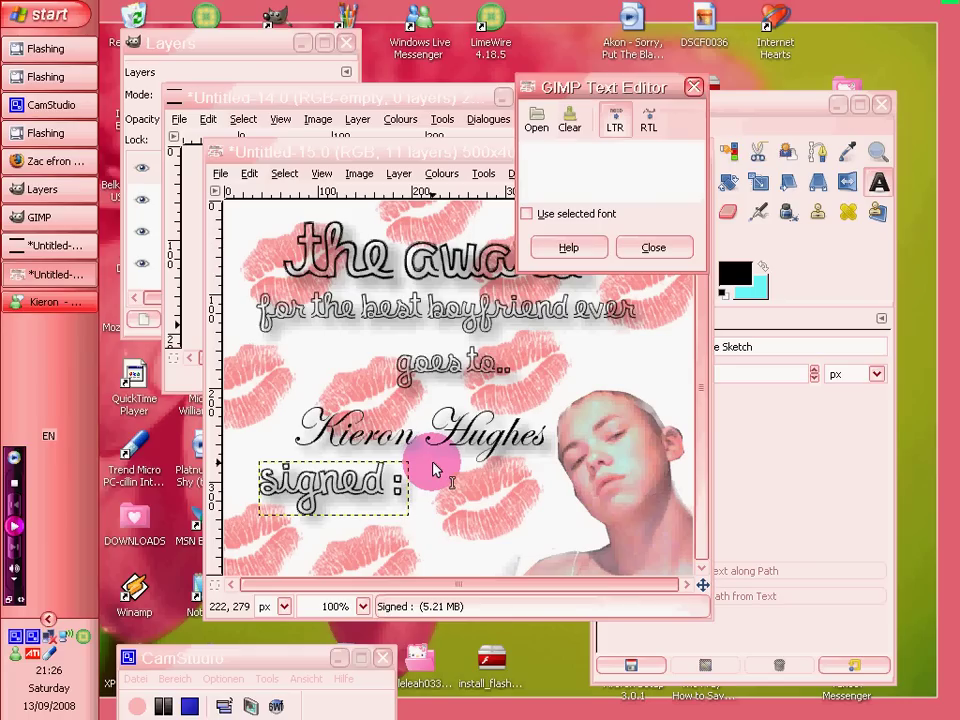
{"action": "type", "text": "Nikki"}
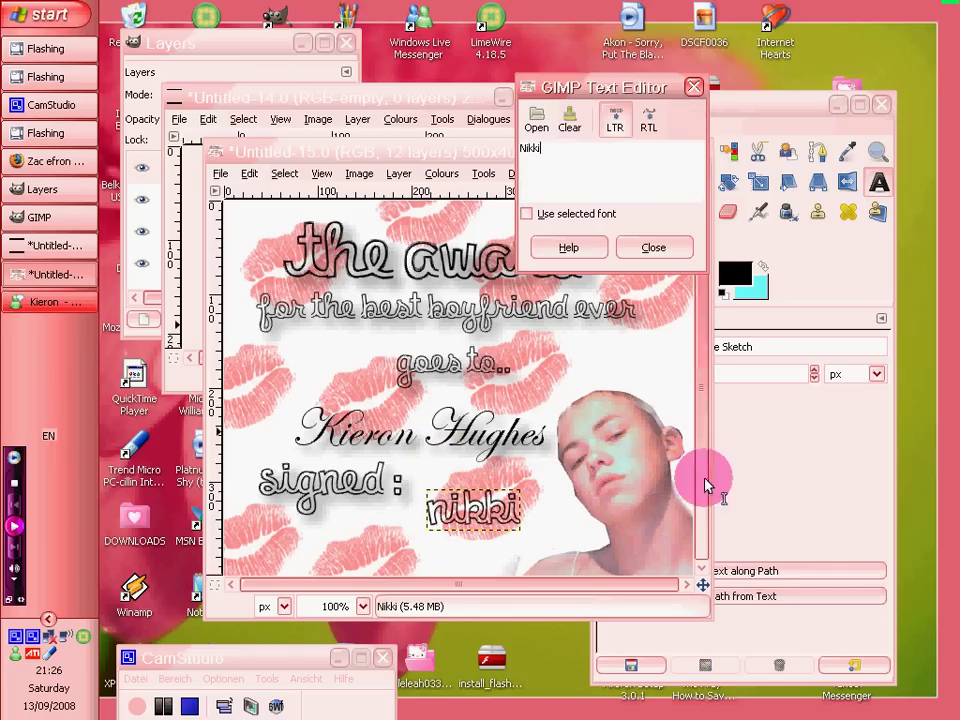
{"action": "left_click", "coordinate": [746, 375]}
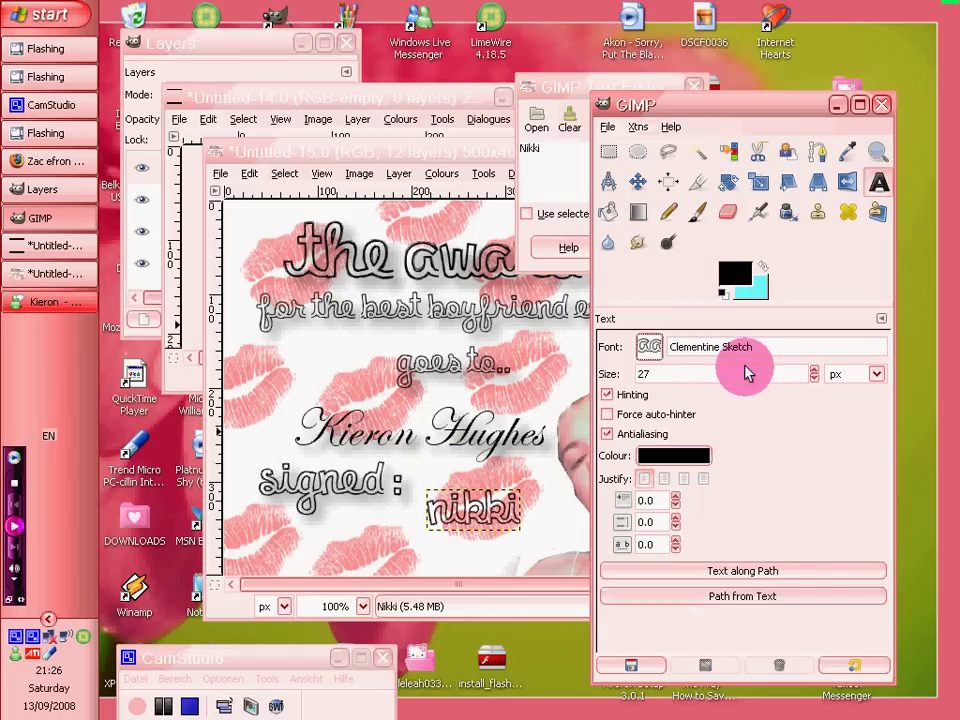
{"action": "left_click", "coordinate": [650, 348]}
{"action": "scroll", "coordinate": [660, 450], "scroll_direction": "down", "scroll_amount": 2}
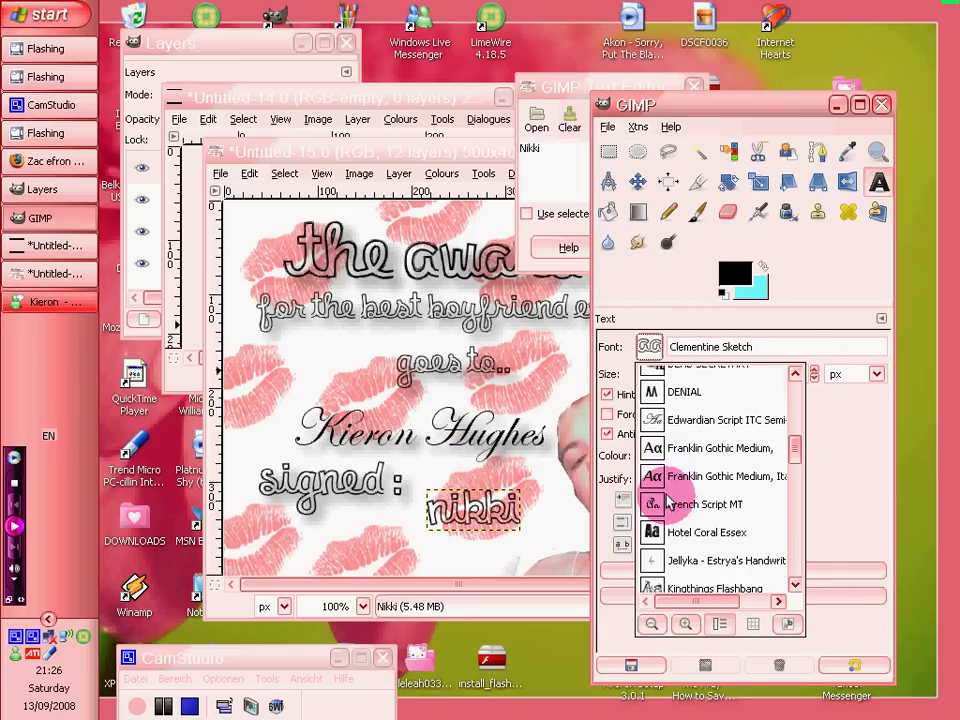
{"action": "left_click", "coordinate": [668, 503]}
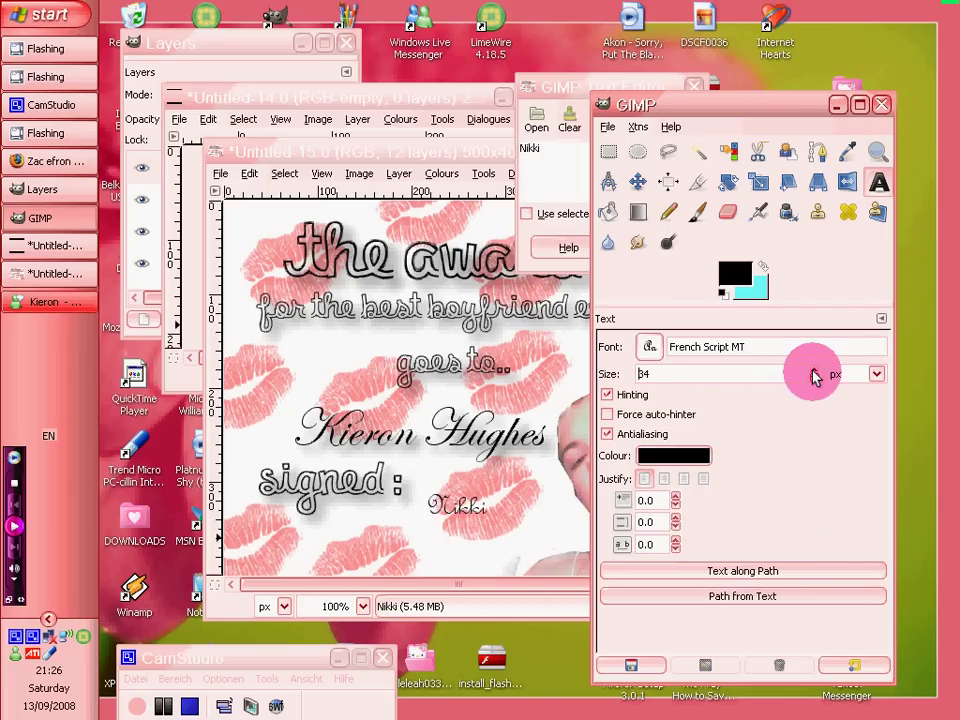
{"action": "left_click", "coordinate": [636, 181]}
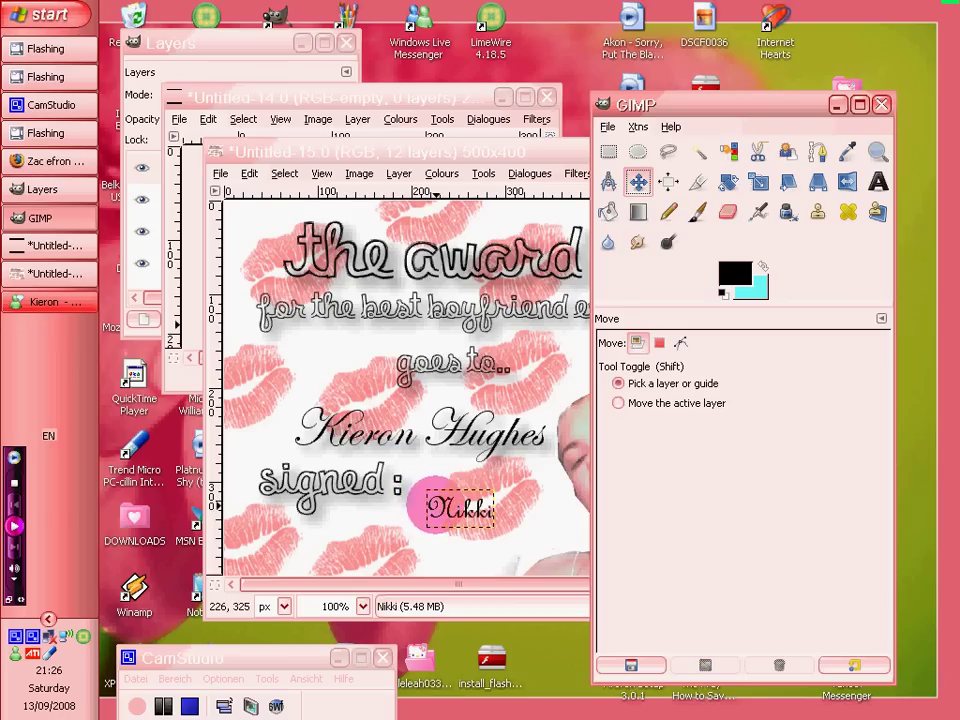
{"action": "left_click_drag", "start_coordinate": [453, 516], "coordinate": [430, 195]}
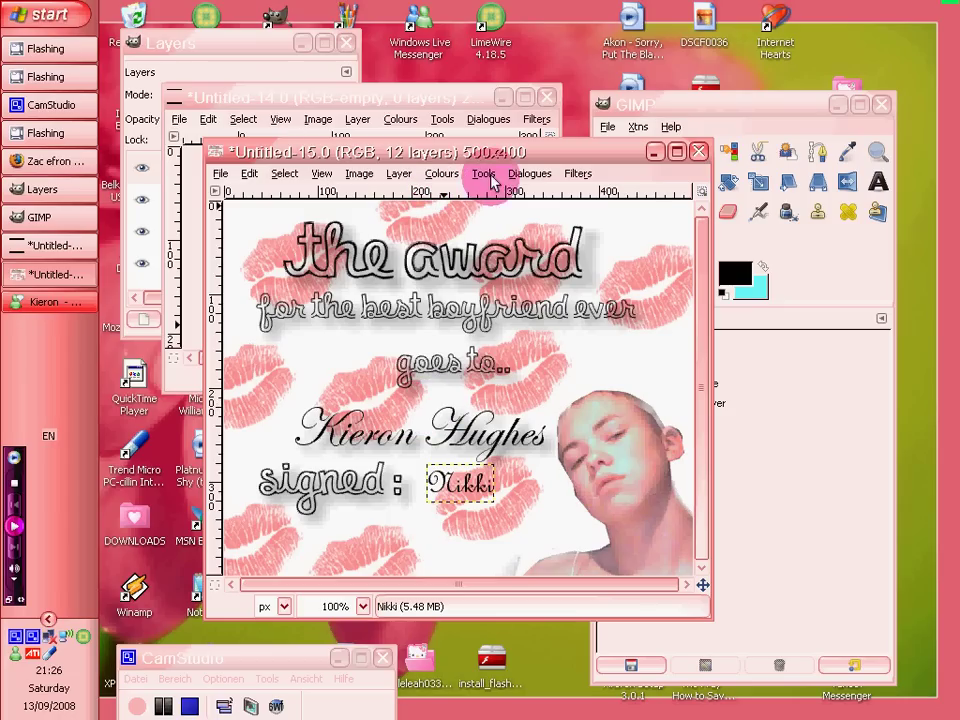
Choose the barcode font for a new text line.
{"action": "left_click", "coordinate": [636, 88]}
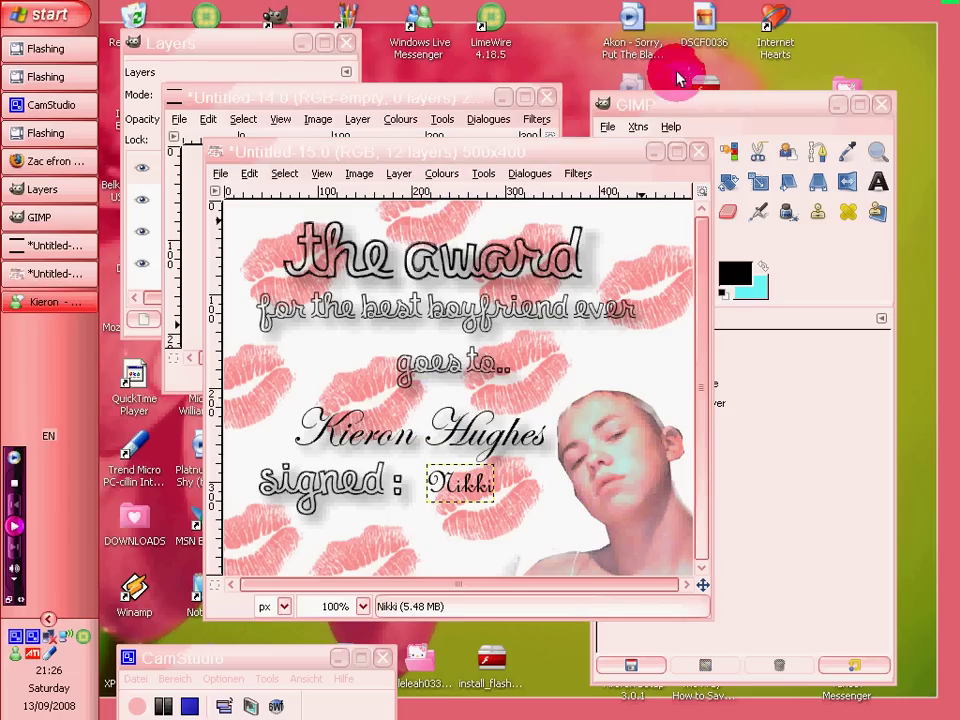
{"action": "left_click", "coordinate": [678, 100]}
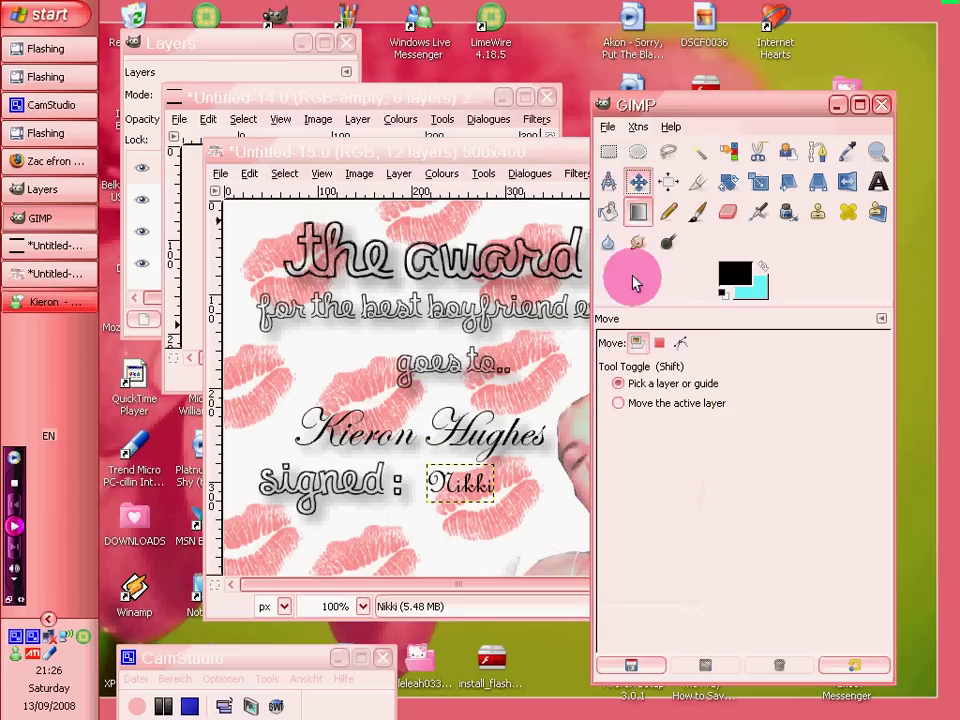
{"action": "left_click", "coordinate": [870, 189]}
{"action": "left_click", "coordinate": [649, 346]}
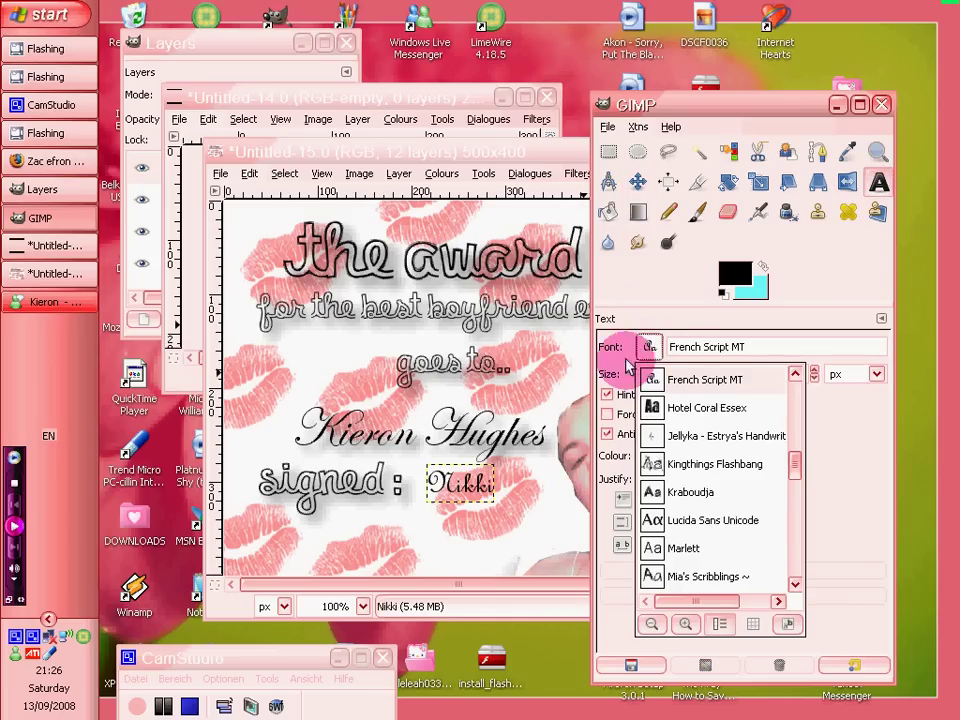
{"action": "scroll", "coordinate": [696, 440], "scroll_direction": "up", "scroll_amount": 2}
{"action": "scroll", "coordinate": [697, 447], "scroll_direction": "up", "scroll_amount": 3}
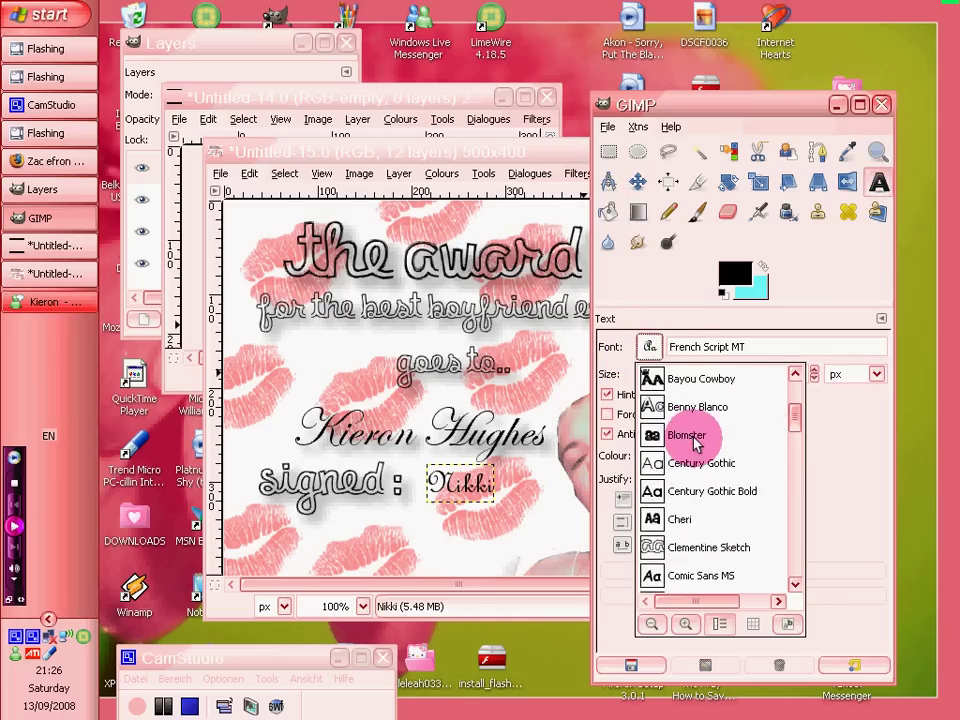
{"action": "left_click", "coordinate": [690, 458]}
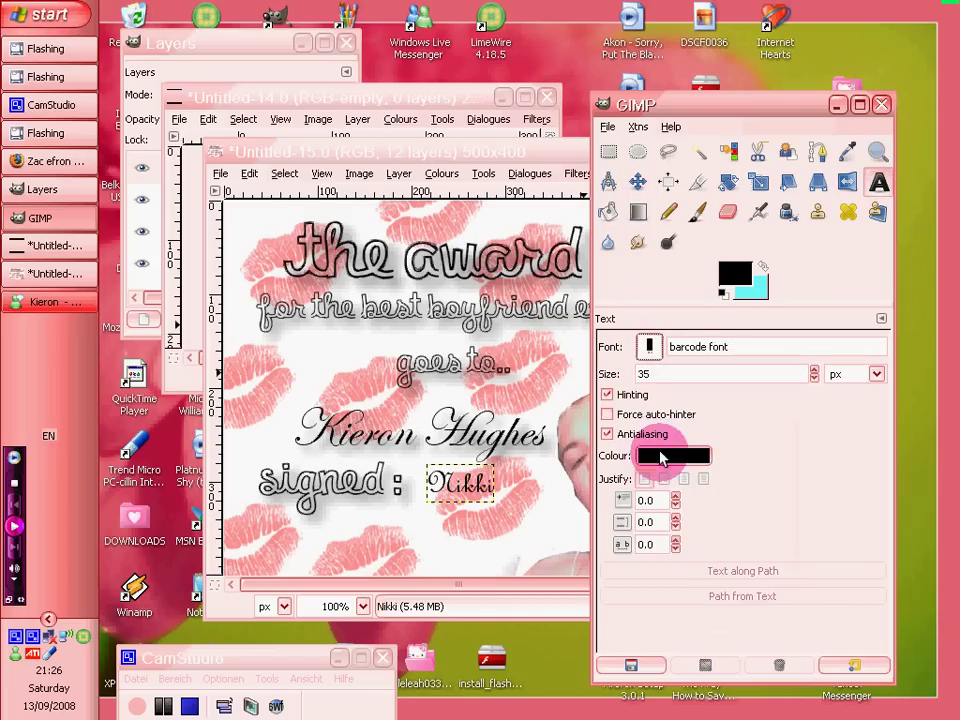
Type '306836' below 'signed :' and render it in the barcode font at 74 px.
{"action": "left_click", "coordinate": [240, 525]}
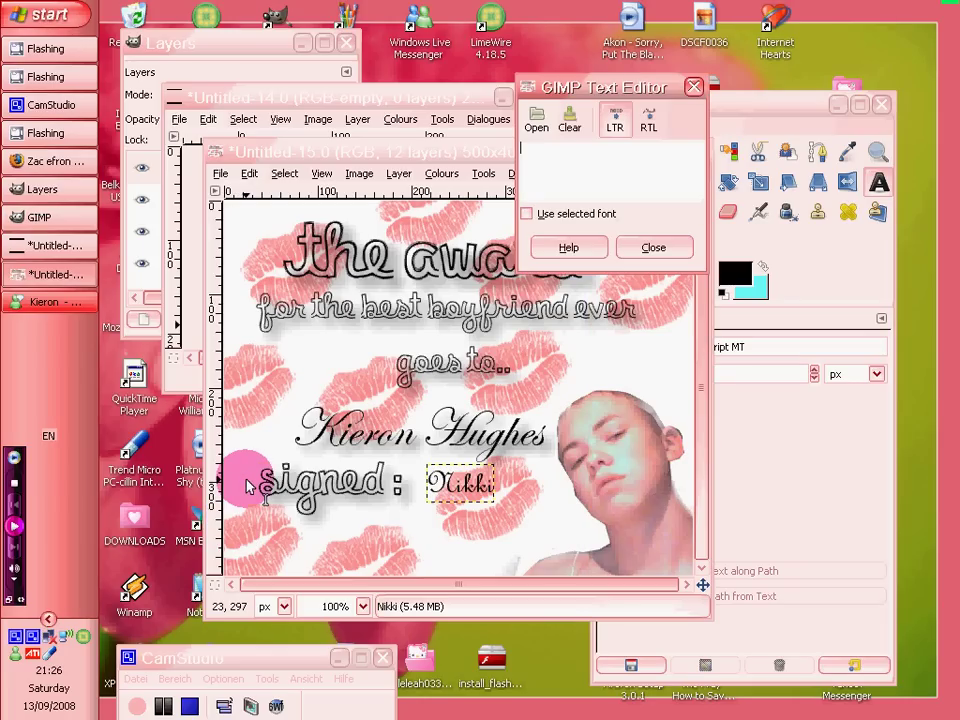
{"action": "type", "text": "306836"}
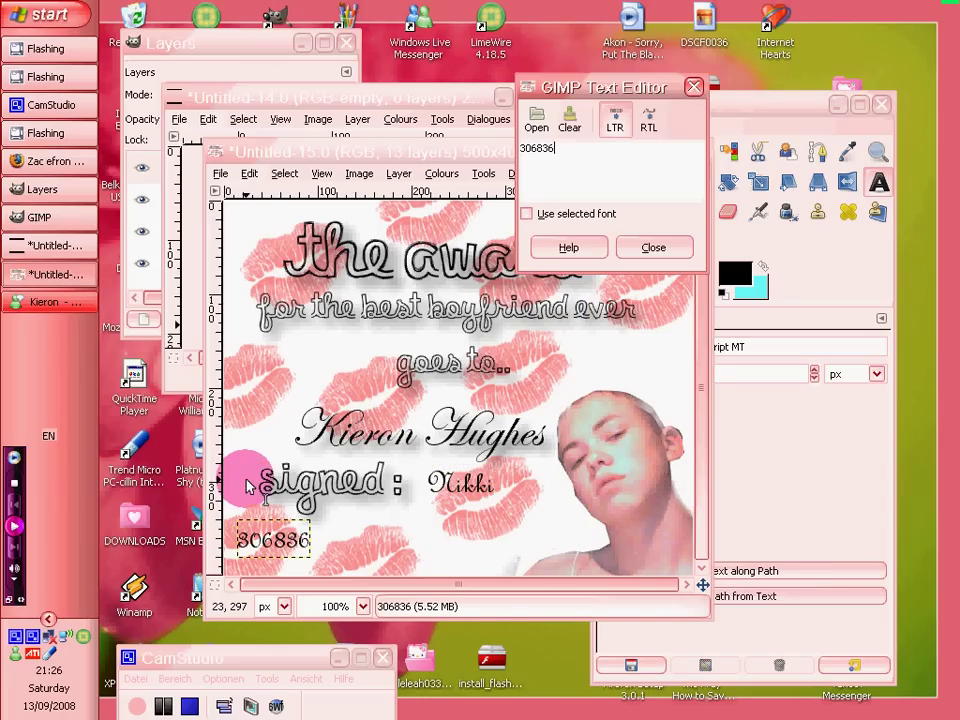
{"action": "left_click", "coordinate": [731, 103]}
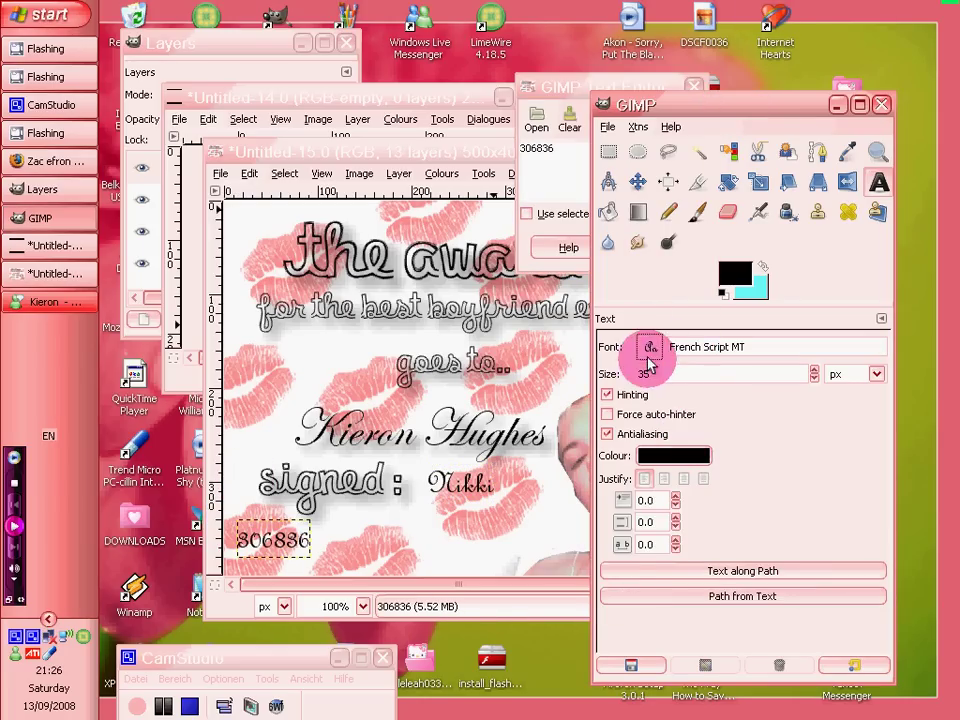
{"action": "left_click", "coordinate": [650, 350]}
{"action": "scroll", "coordinate": [650, 430], "scroll_direction": "up", "scroll_amount": 10}
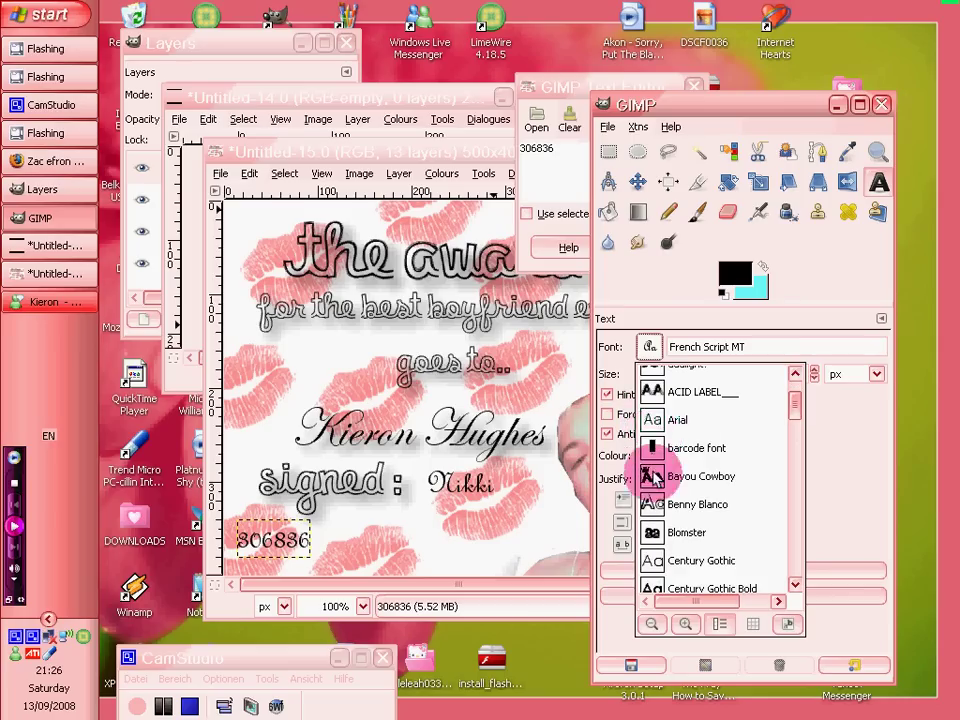
{"action": "left_click", "coordinate": [651, 448]}
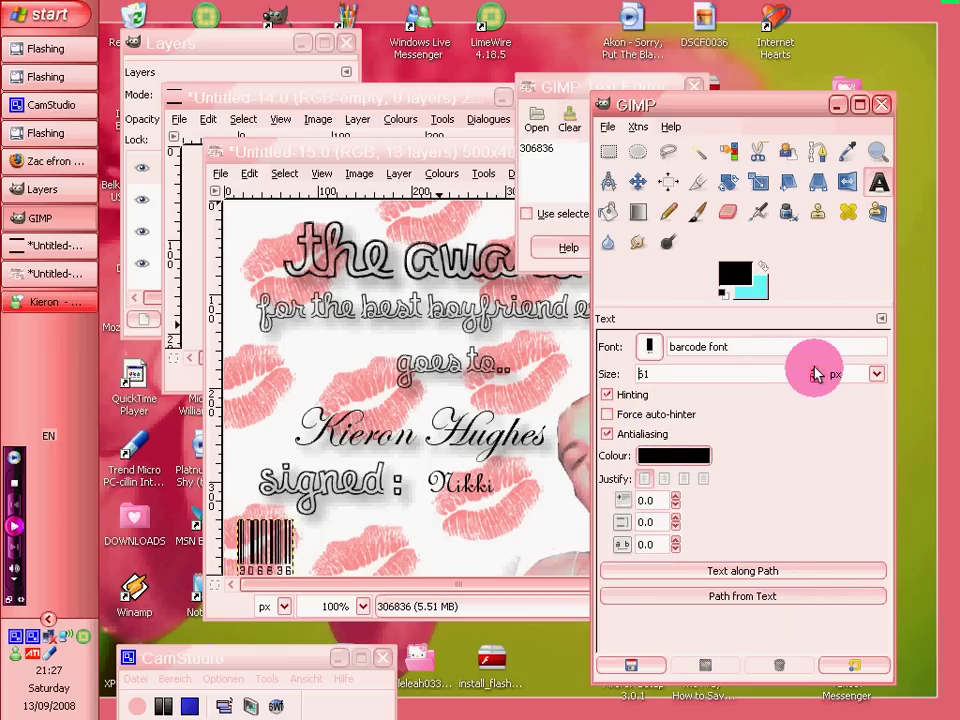
Move the barcode into the award's bottom-left corner.
{"action": "left_click", "coordinate": [553, 166]}
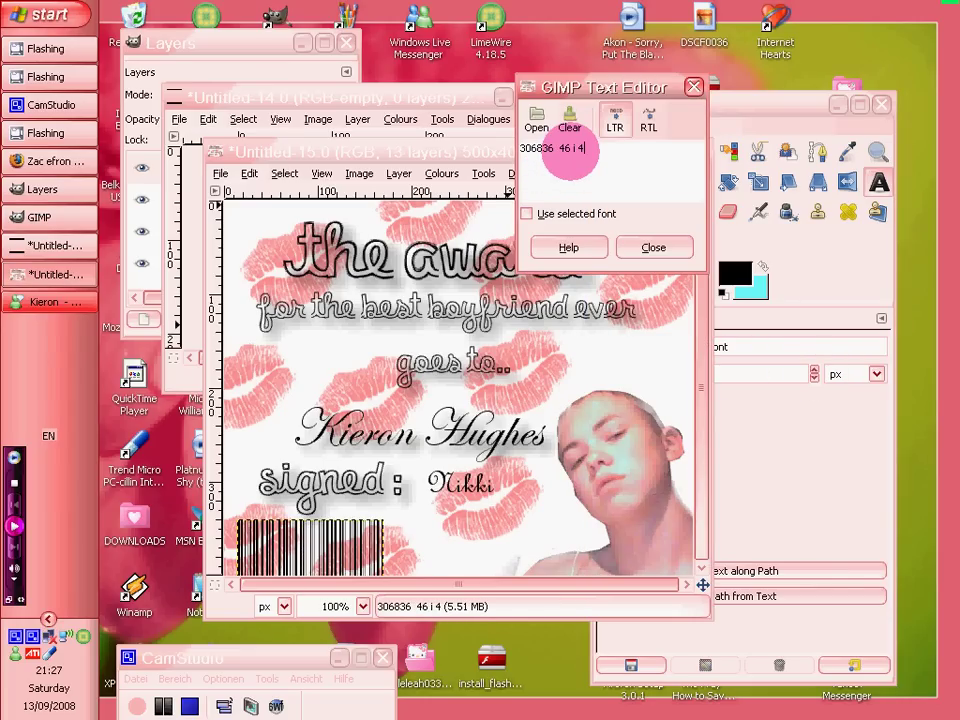
{"action": "left_click", "coordinate": [744, 139]}
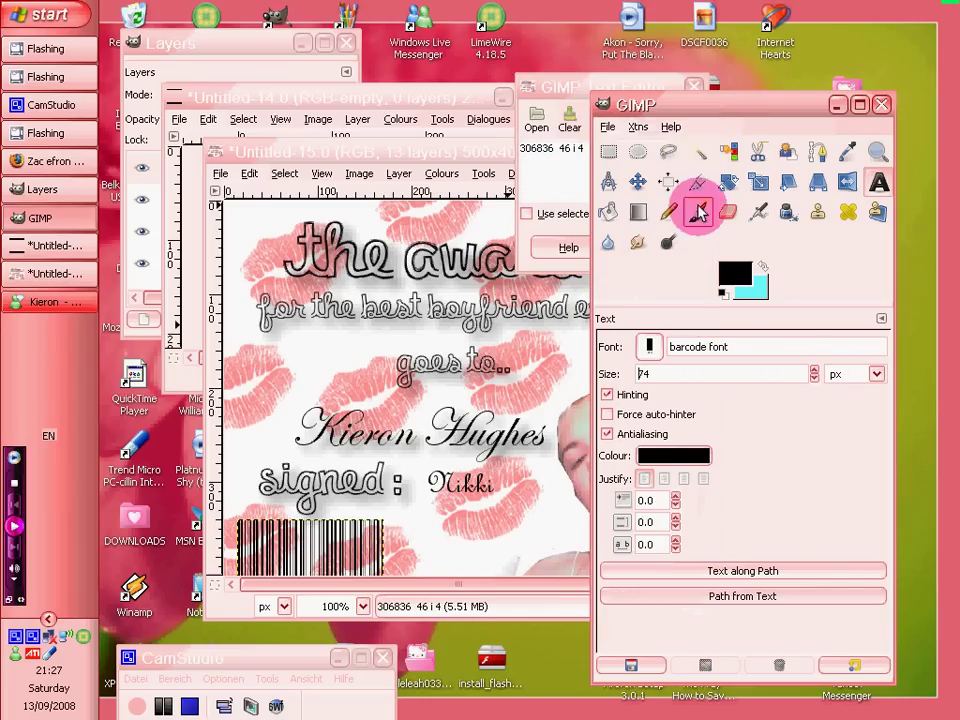
{"action": "left_click", "coordinate": [608, 181]}
{"action": "left_click", "coordinate": [638, 181]}
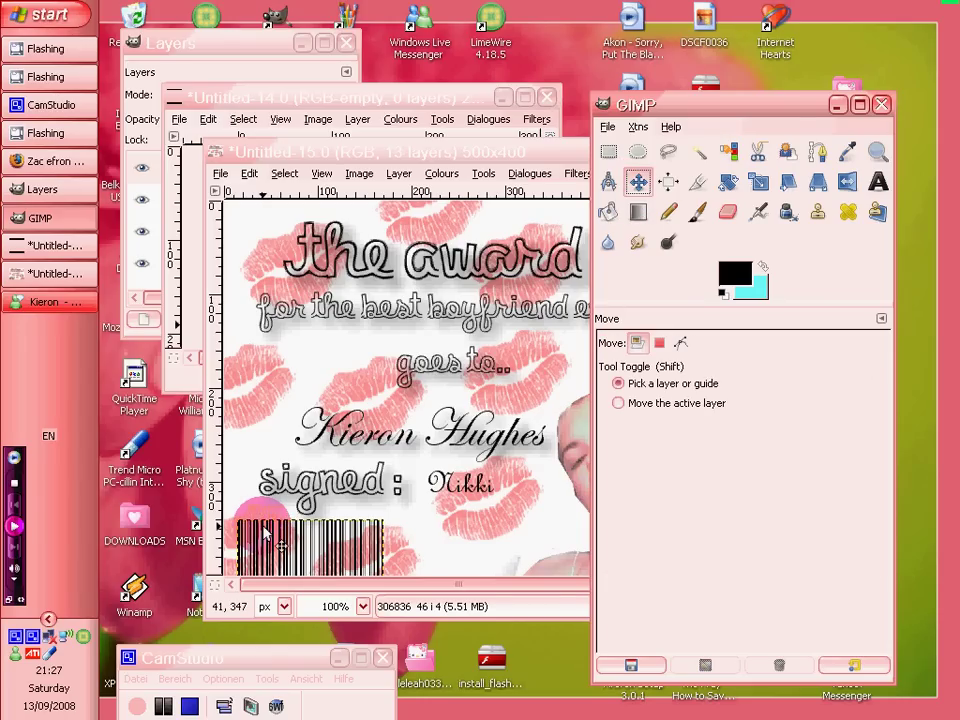
{"action": "mouse_move", "coordinate": [268, 537]}
{"action": "left_mouse_down"}
{"action": "mouse_move", "coordinate": [269, 518]}
{"action": "mouse_move", "coordinate": [269, 537]}
{"action": "mouse_move", "coordinate": [336, 529]}
{"action": "mouse_move", "coordinate": [138, 526]}
{"action": "mouse_move", "coordinate": [246, 530]}
{"action": "mouse_move", "coordinate": [262, 510]}
{"action": "mouse_move", "coordinate": [234, 538]}
{"action": "mouse_move", "coordinate": [256, 518]}
{"action": "left_mouse_up"}
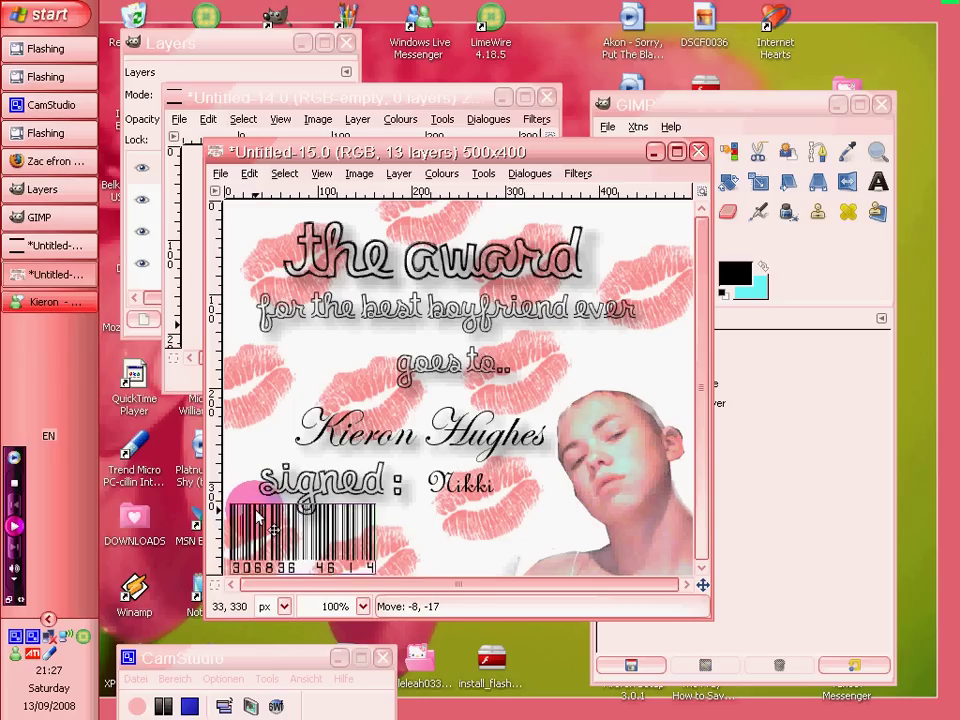
Merge down the top layers, from the signature through Drop Shadow#3.
{"action": "left_click", "coordinate": [253, 42]}
{"action": "right_click", "coordinate": [222, 172]}
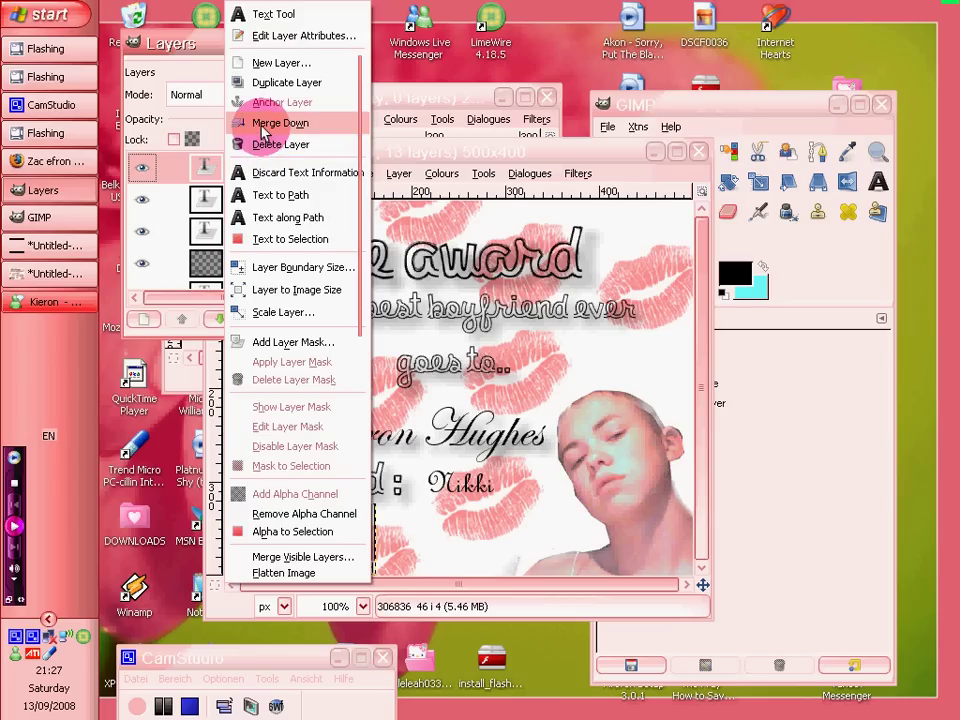
{"action": "left_click", "coordinate": [256, 122]}
{"action": "right_click", "coordinate": [270, 166]}
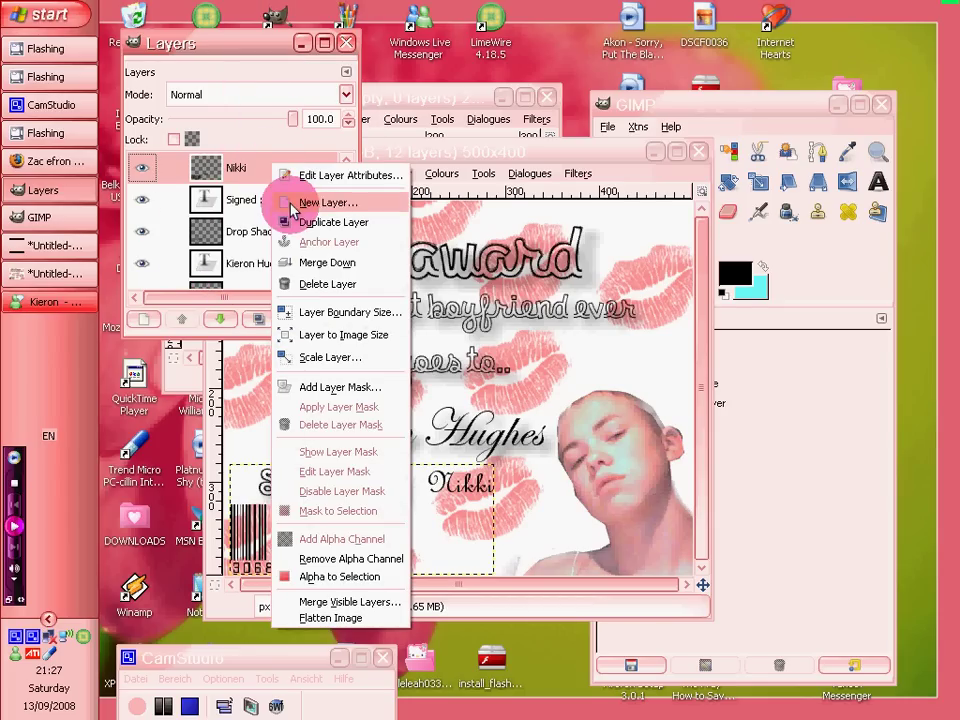
{"action": "left_click", "coordinate": [298, 264]}
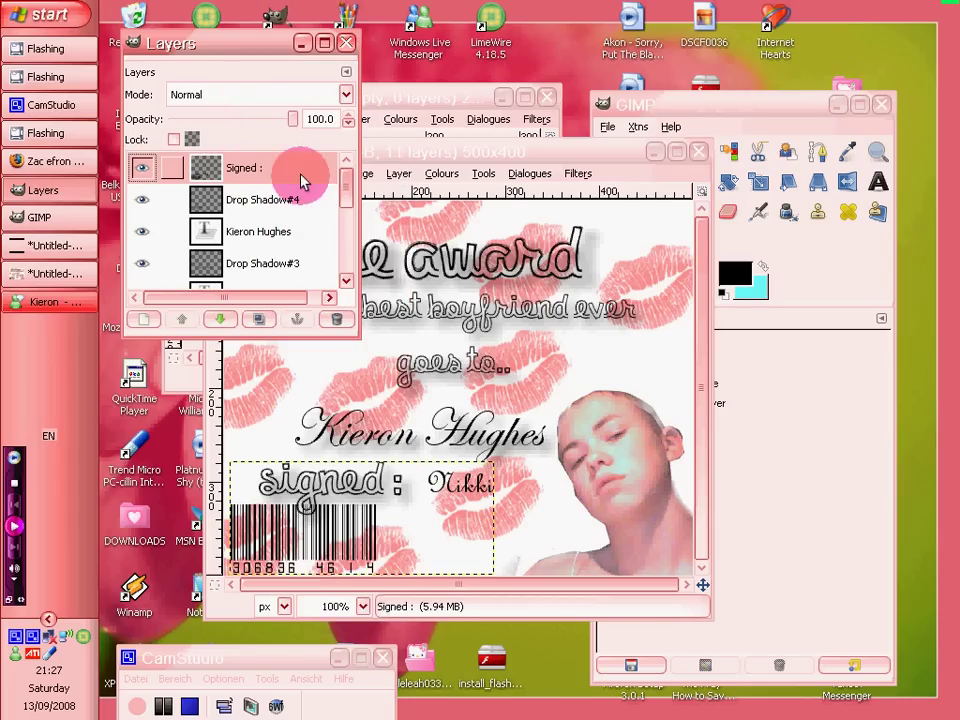
{"action": "right_click", "coordinate": [310, 182]}
{"action": "left_click", "coordinate": [342, 268]}
{"action": "right_click", "coordinate": [282, 170]}
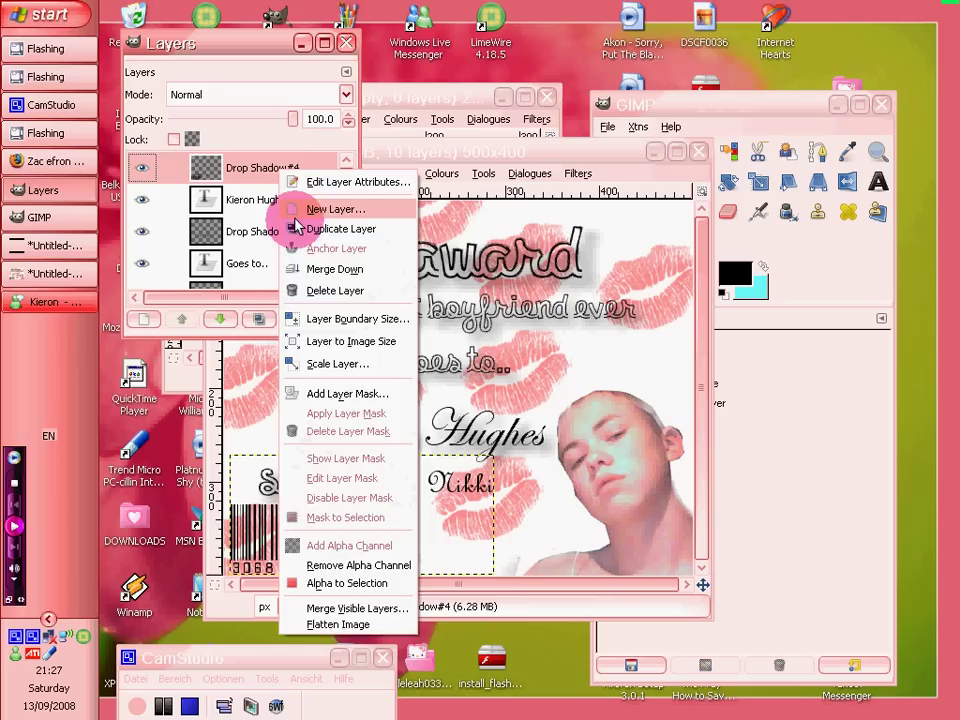
{"action": "left_click", "coordinate": [320, 268]}
{"action": "right_click", "coordinate": [290, 174]}
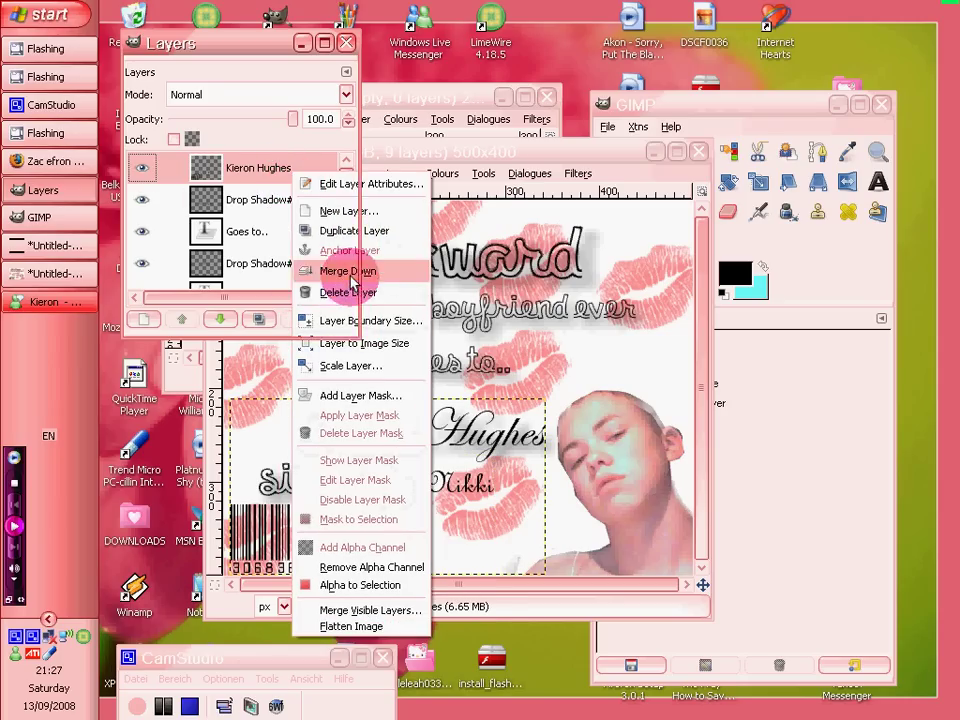
{"action": "left_click", "coordinate": [312, 266]}
{"action": "right_click", "coordinate": [297, 173]}
{"action": "left_click", "coordinate": [320, 268]}
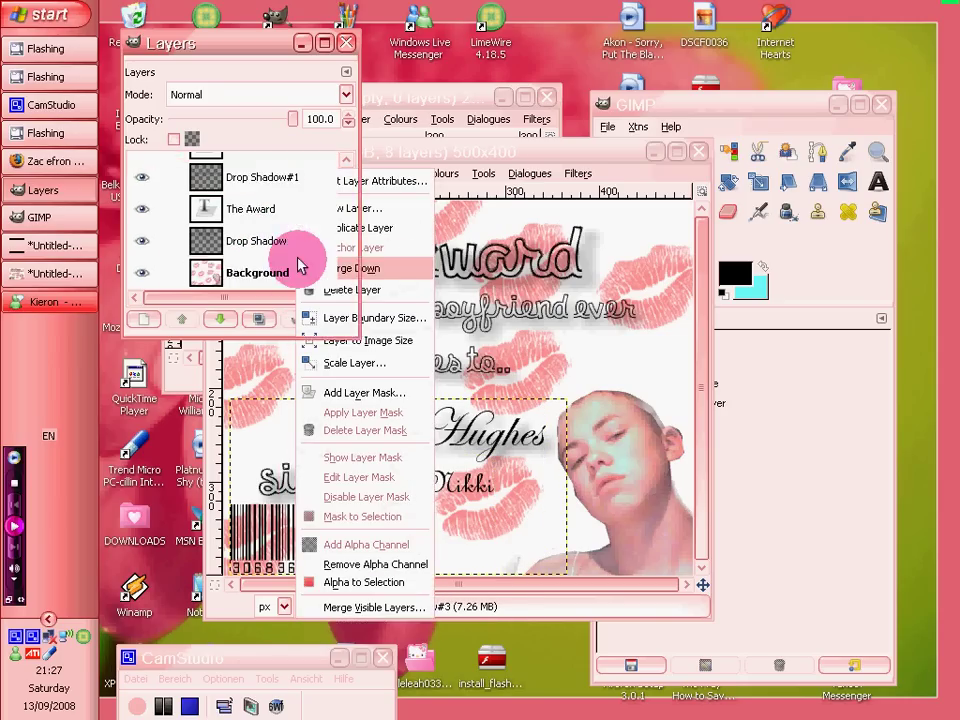
Merge the 'Goes to..', tagline, heading and their shadow layers into the Background.
{"action": "right_click", "coordinate": [323, 185]}
{"action": "left_click", "coordinate": [366, 279]}
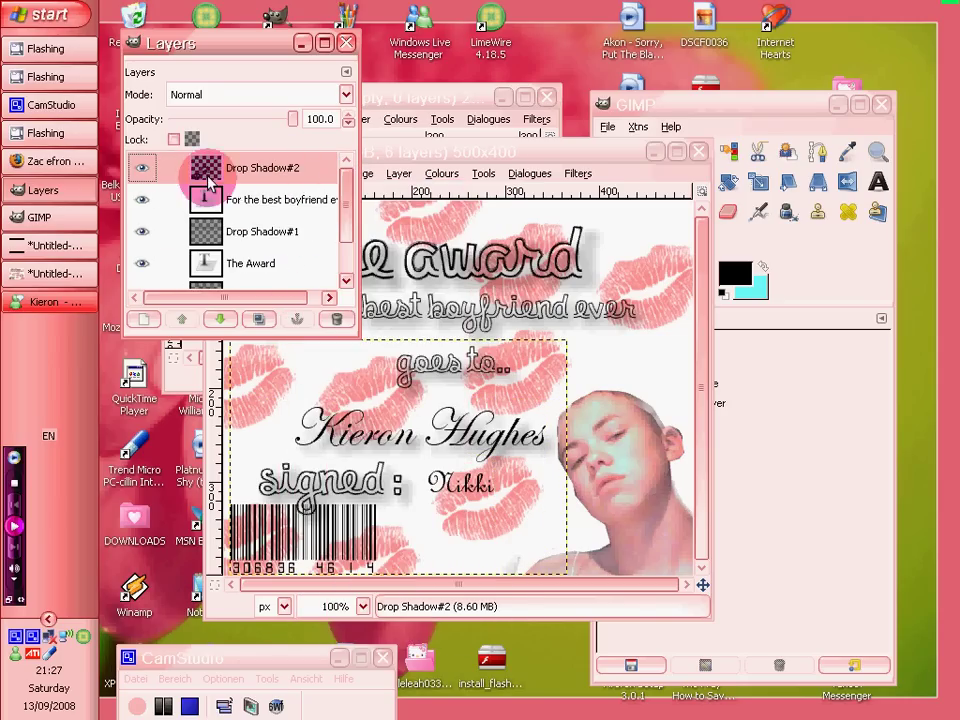
{"action": "right_click", "coordinate": [236, 177]}
{"action": "left_click", "coordinate": [316, 276]}
{"action": "right_click", "coordinate": [306, 182]}
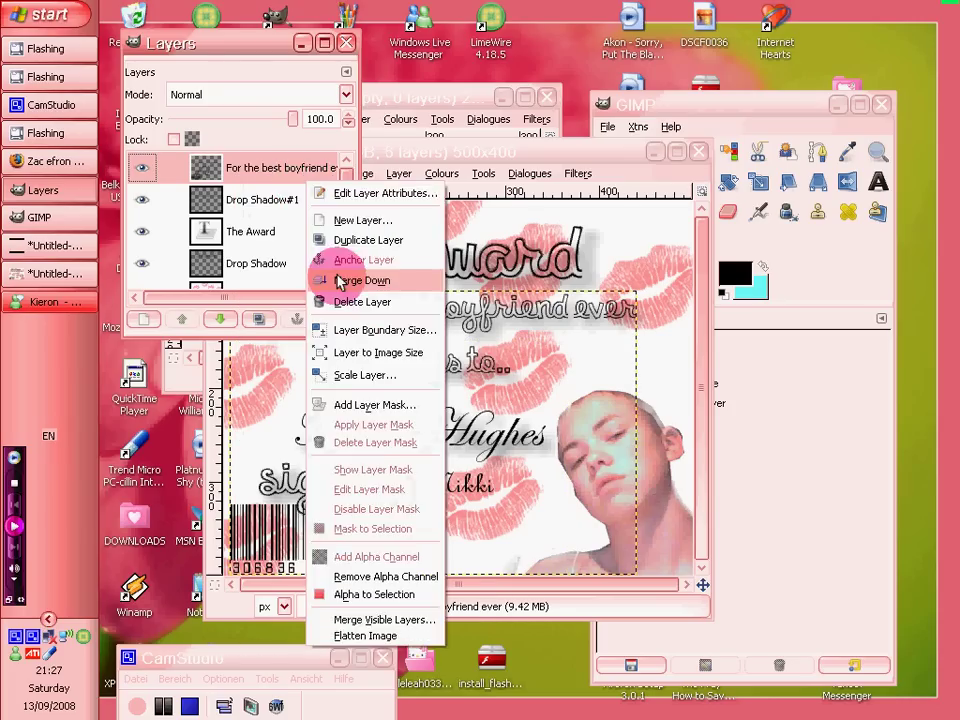
{"action": "left_click", "coordinate": [322, 276]}
{"action": "right_click", "coordinate": [318, 177]}
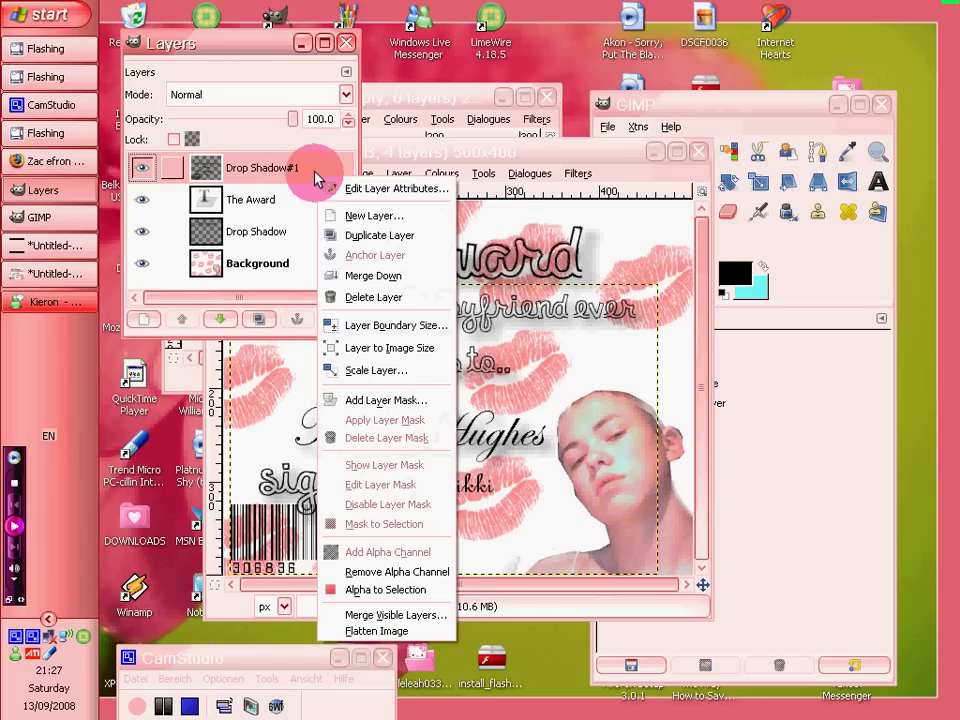
{"action": "left_click", "coordinate": [350, 277]}
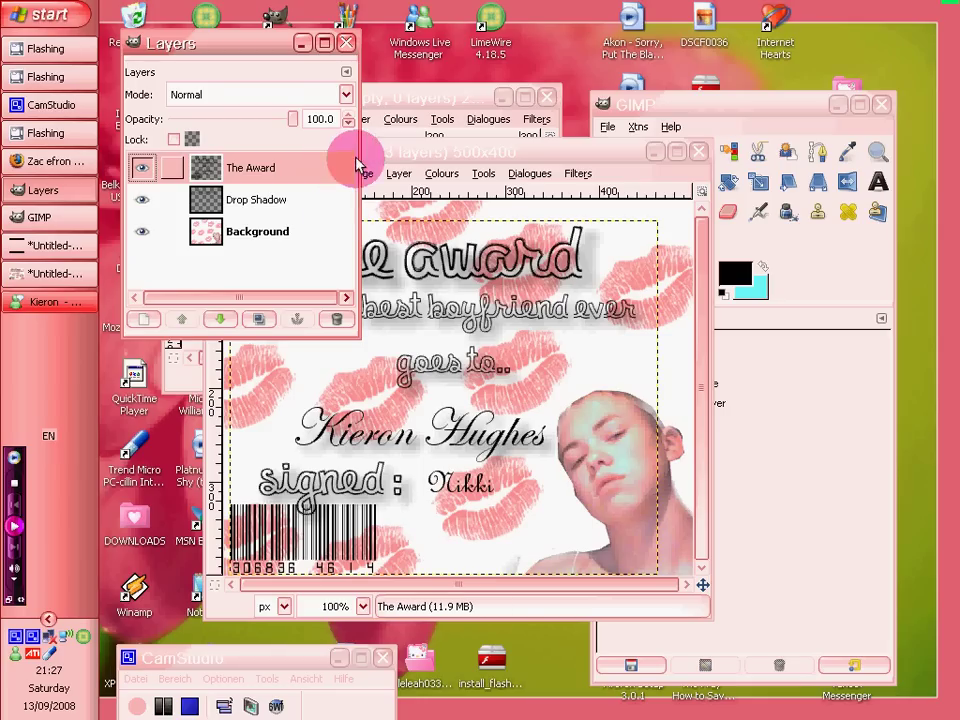
{"action": "right_click", "coordinate": [212, 177]}
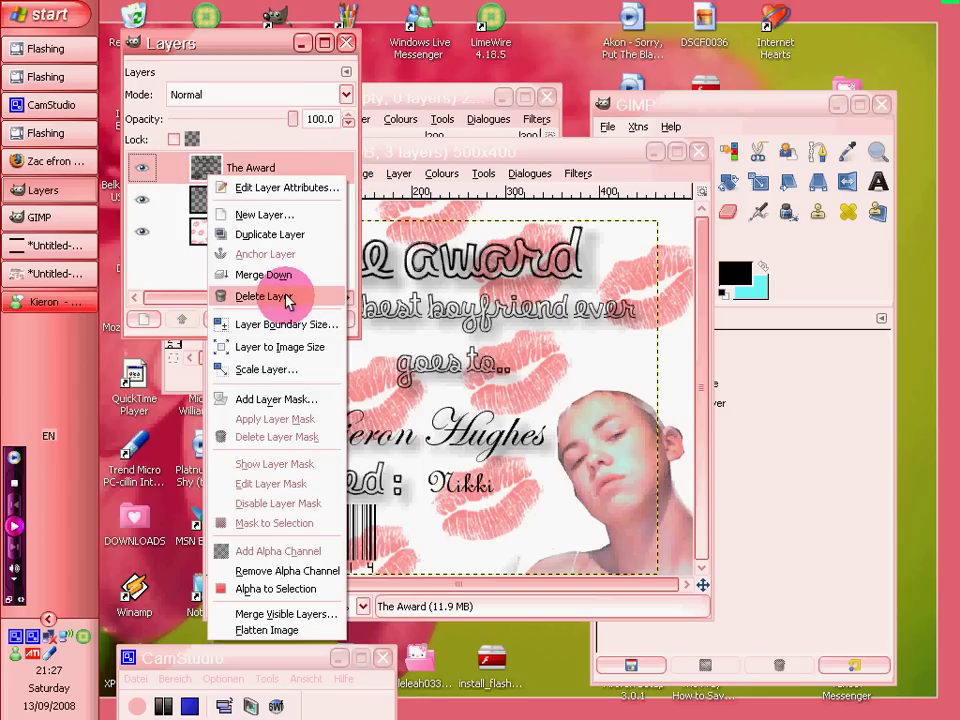
{"action": "left_click", "coordinate": [270, 274]}
{"action": "right_click", "coordinate": [298, 181]}
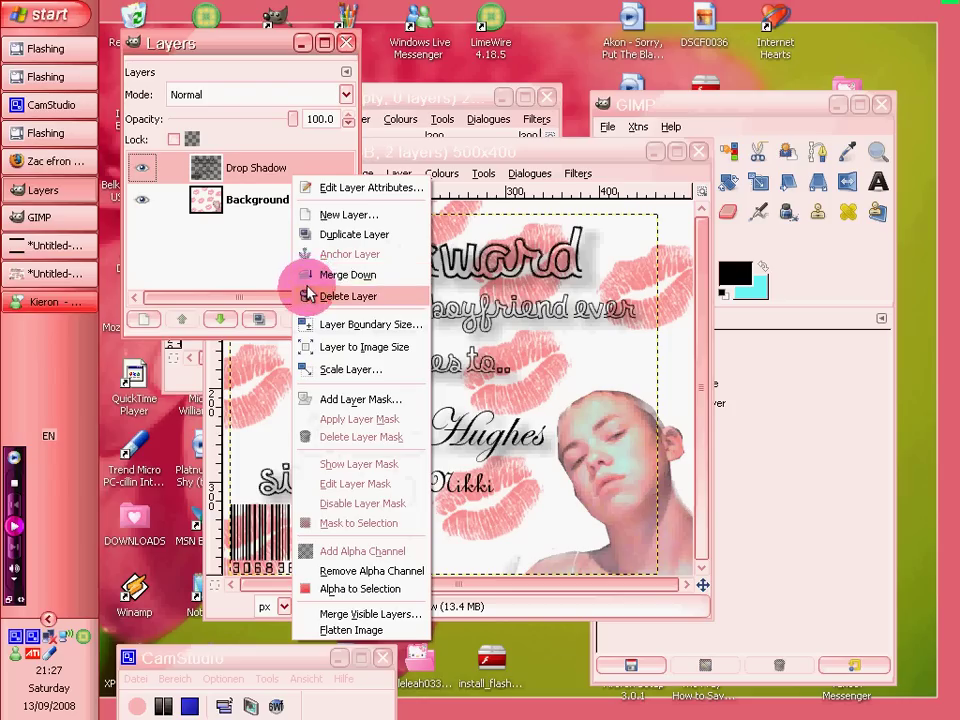
{"action": "left_click", "coordinate": [300, 274]}
{"action": "left_click", "coordinate": [250, 190]}
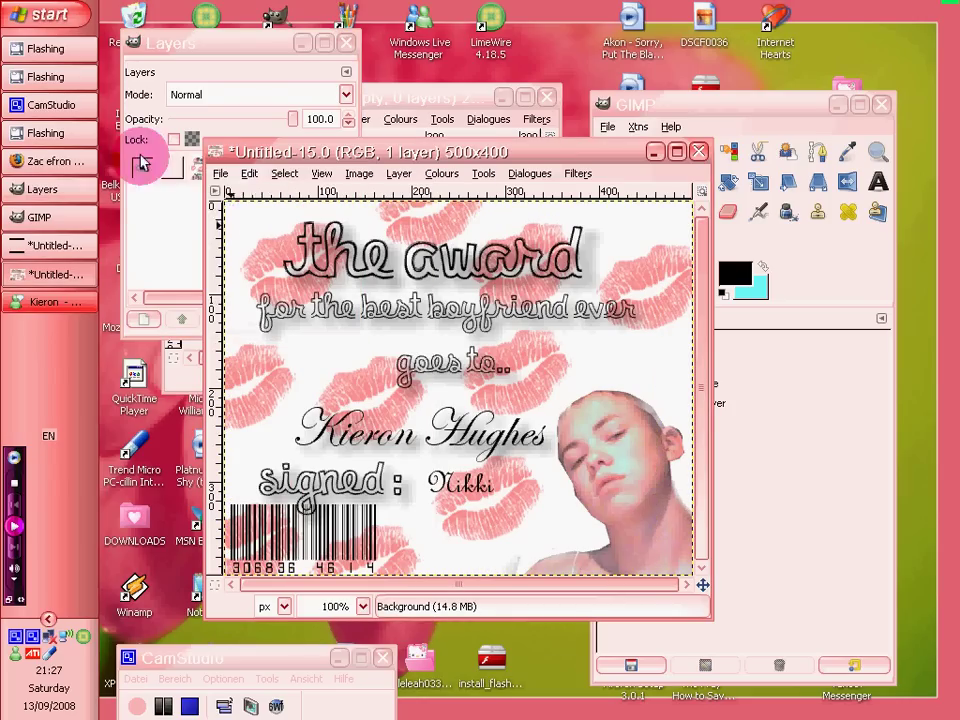
Start saving the award image under a new file name in My Pictures.
{"action": "left_click", "coordinate": [218, 175]}
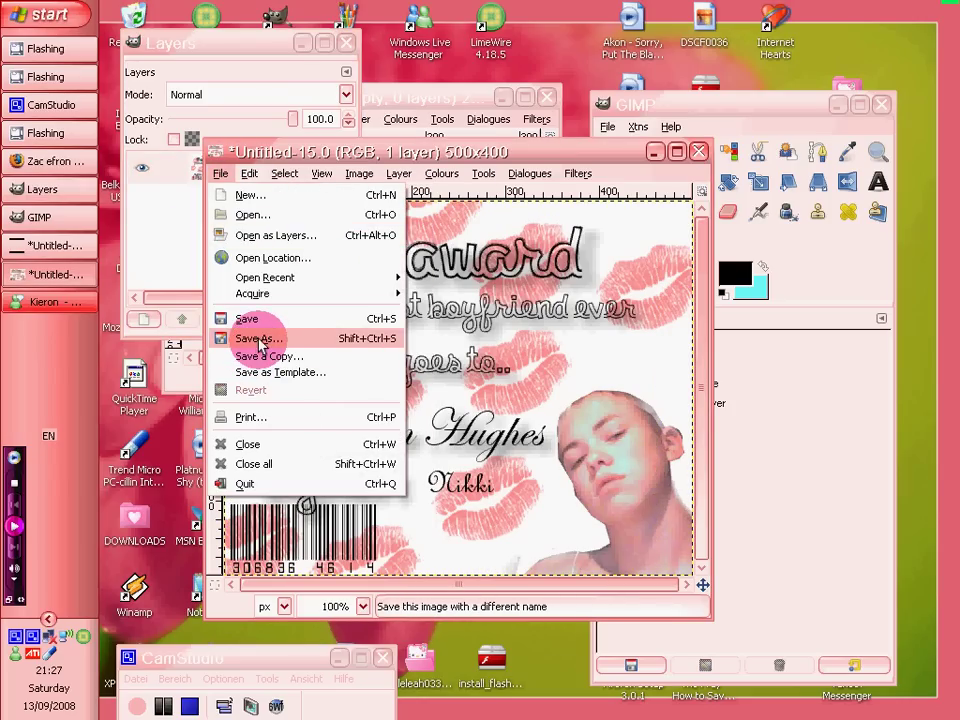
{"action": "left_click", "coordinate": [258, 339]}
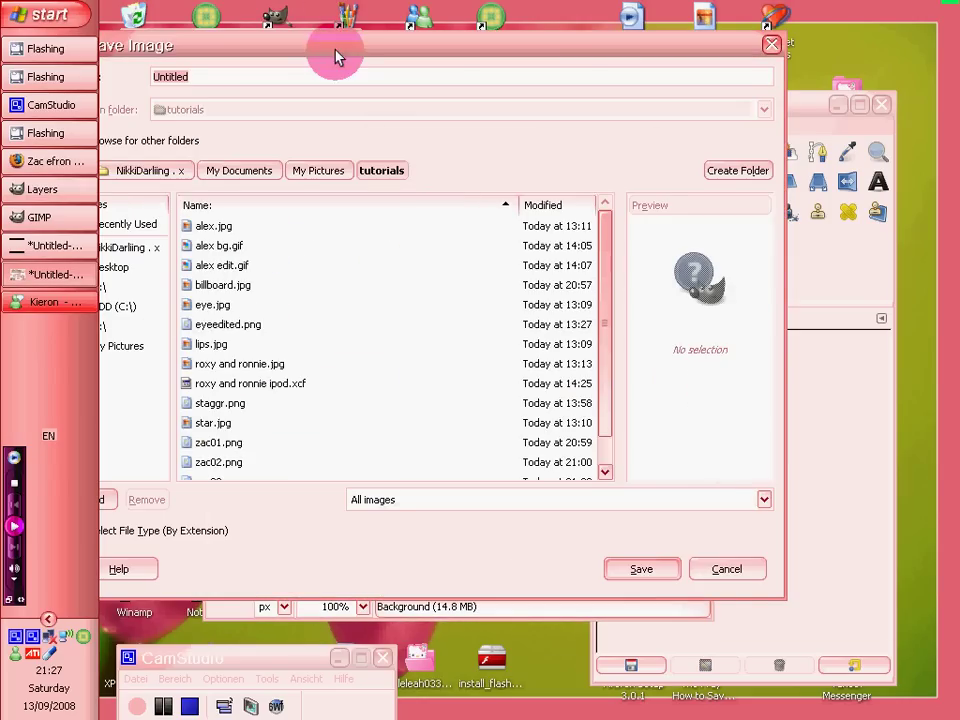
{"action": "left_click_drag", "start_coordinate": [336, 54], "coordinate": [486, 58]}
{"action": "left_click", "coordinate": [447, 171]}
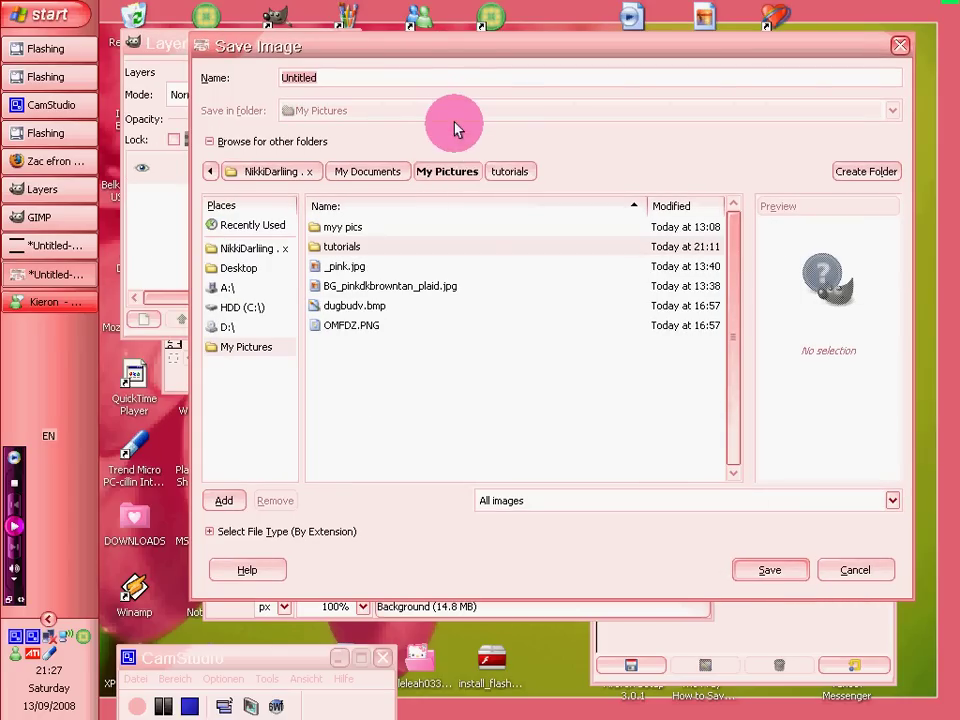
{"action": "type", "text": "kie"}
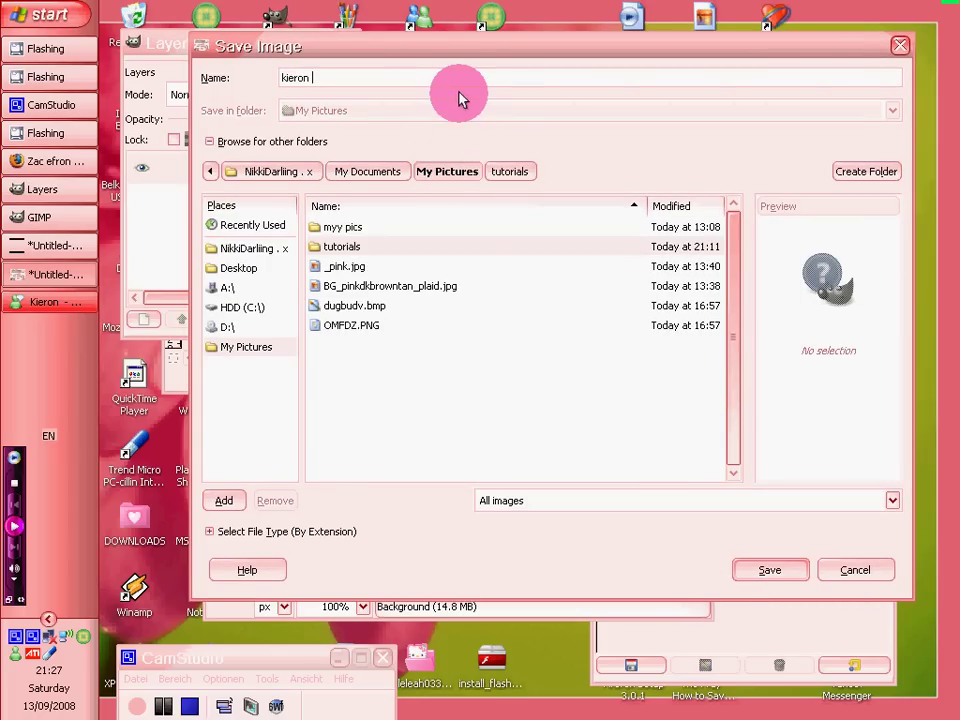
{"action": "type", "text": "ron"}
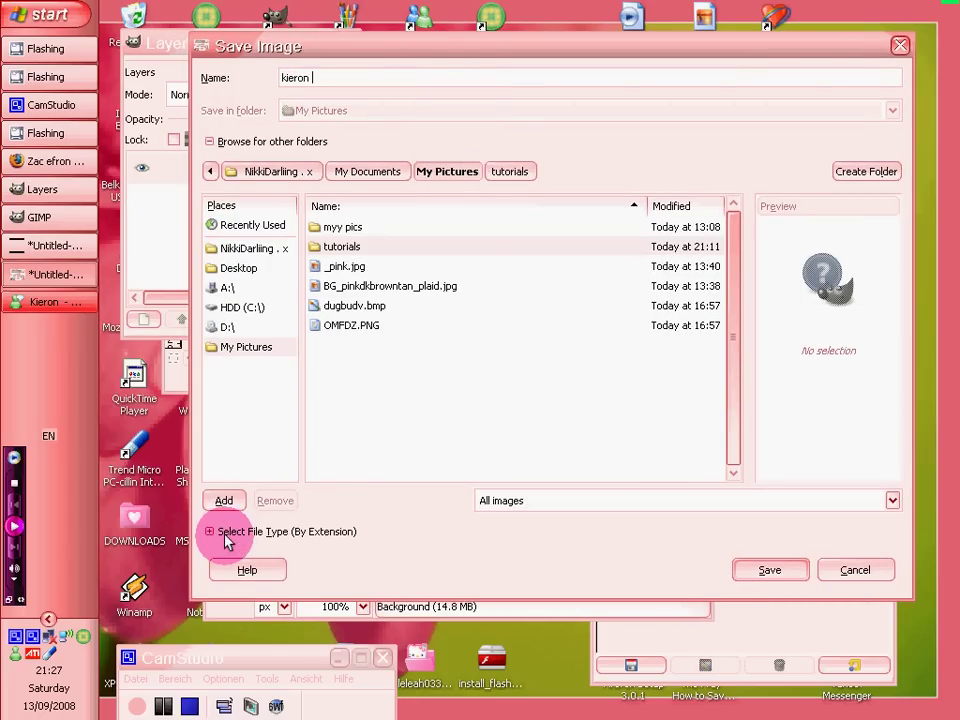
Save the image as a PNG file, accepting the default PNG options.
{"action": "left_click", "coordinate": [226, 531]}
{"action": "scroll", "coordinate": [255, 615], "scroll_direction": "down", "scroll_amount": 5}
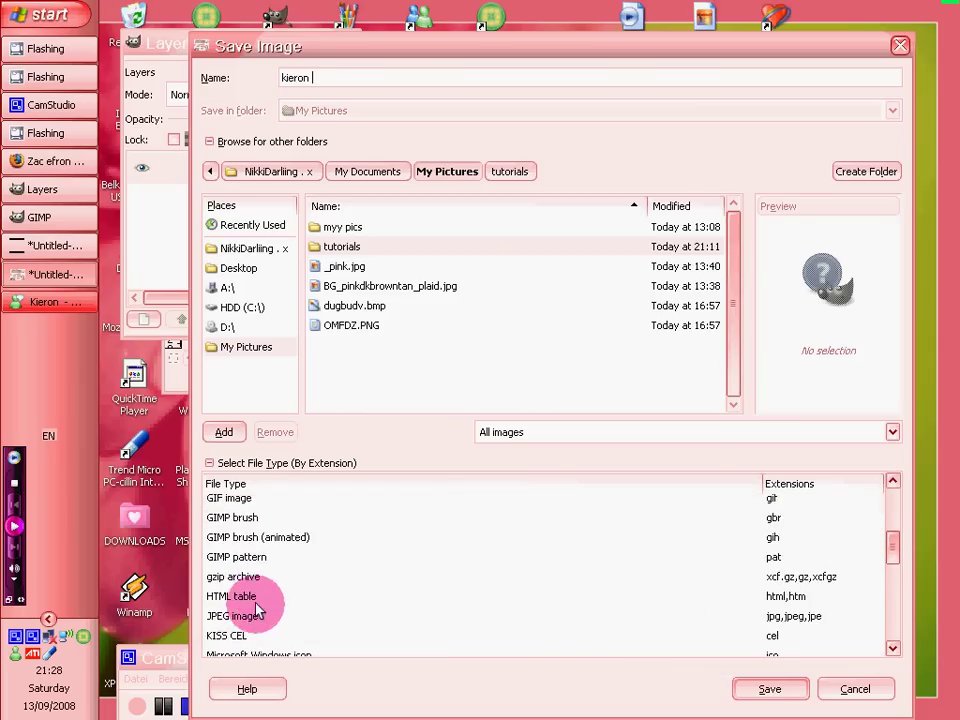
{"action": "scroll", "coordinate": [214, 630], "scroll_direction": "down", "scroll_amount": 1}
{"action": "left_click", "coordinate": [220, 617]}
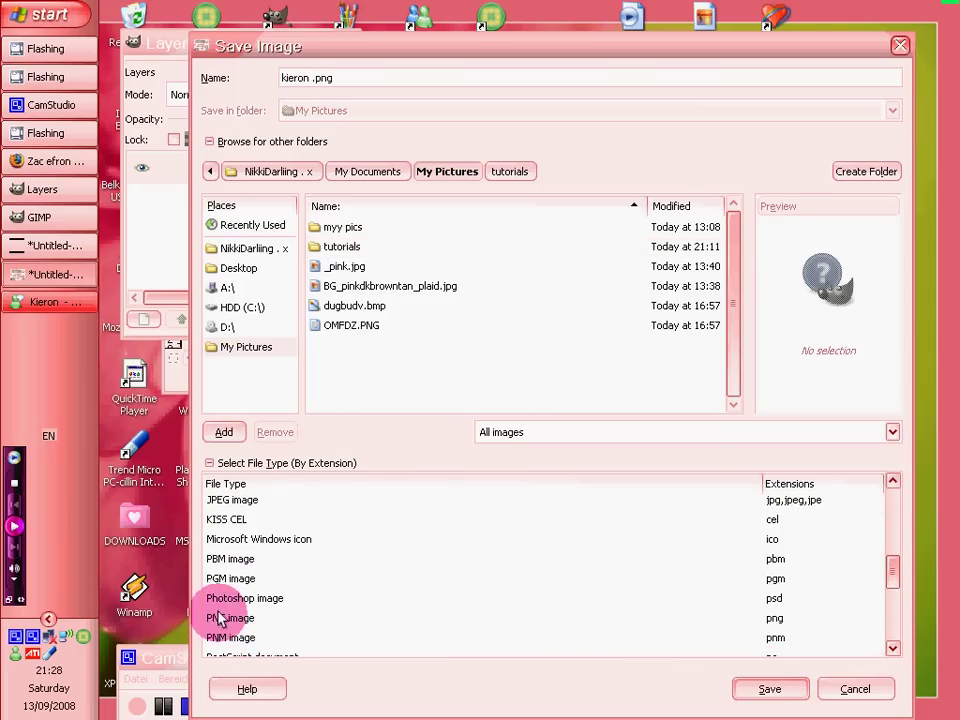
{"action": "left_click", "coordinate": [798, 683]}
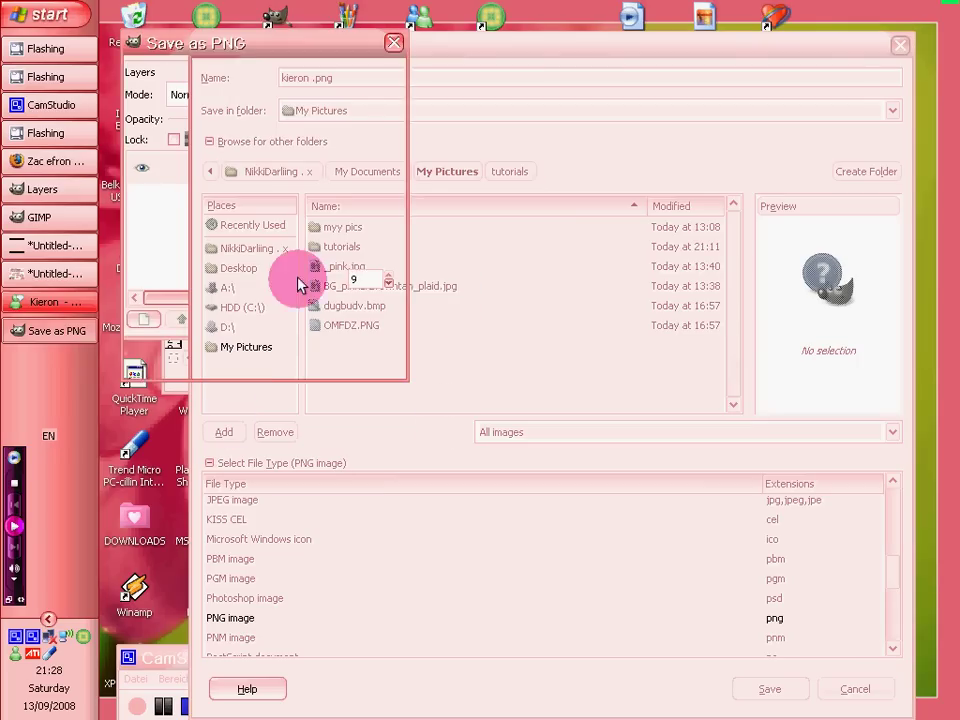
{"action": "left_click", "coordinate": [268, 355]}
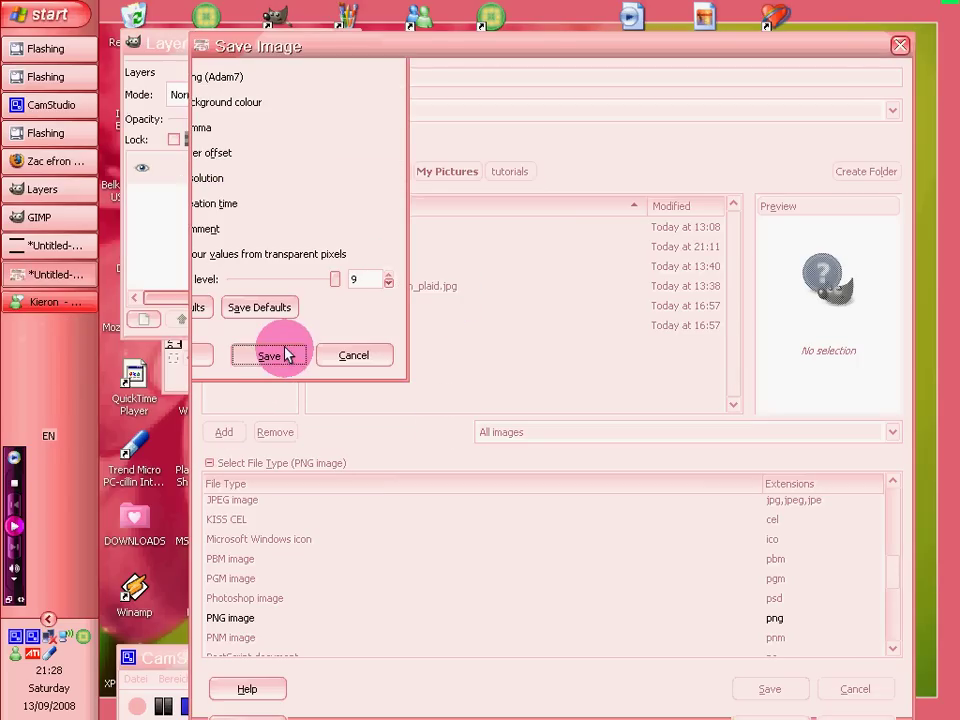
{"action": "left_click", "coordinate": [45, 304]}
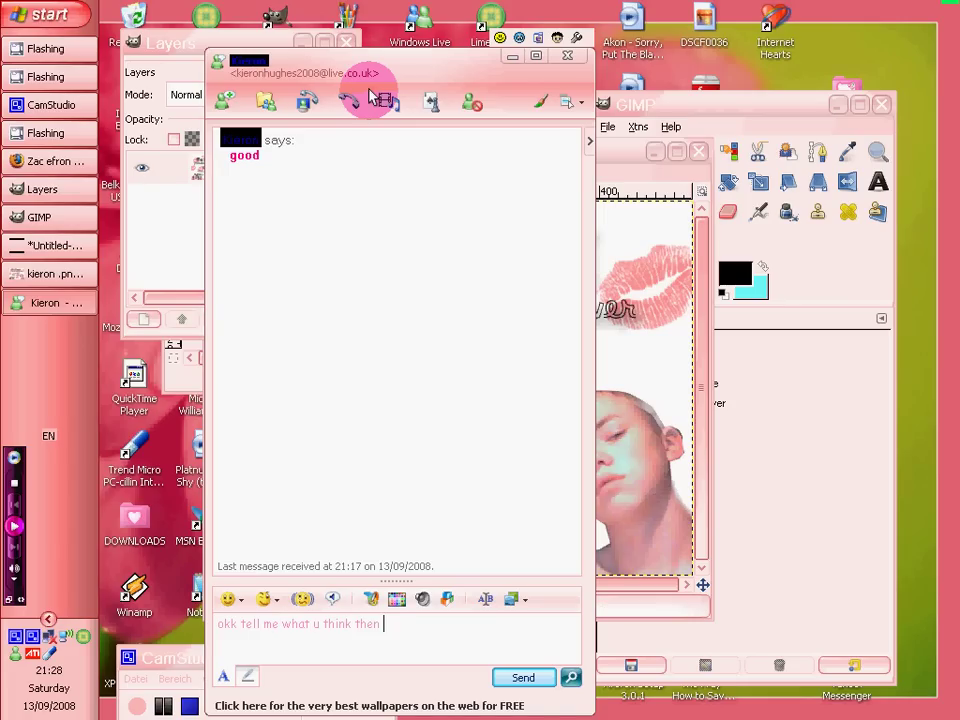
Send the chat message, send the award PNG from My Pictures, then pause the recording.
{"action": "key", "text": "Return"}
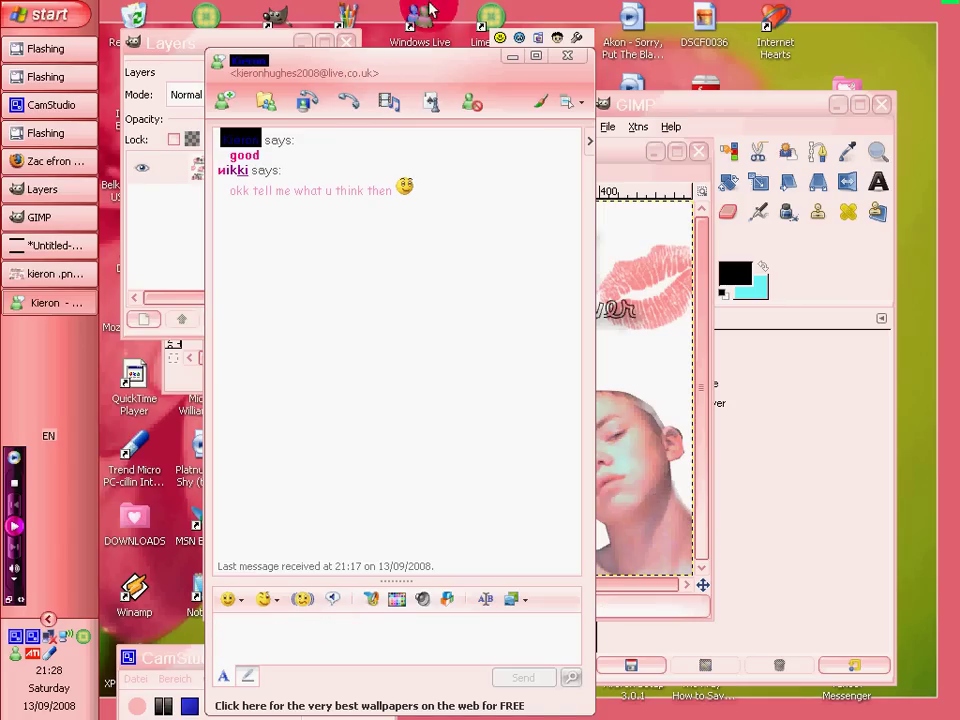
{"action": "left_click", "coordinate": [568, 103]}
{"action": "mouse_move", "coordinate": [584, 142]}
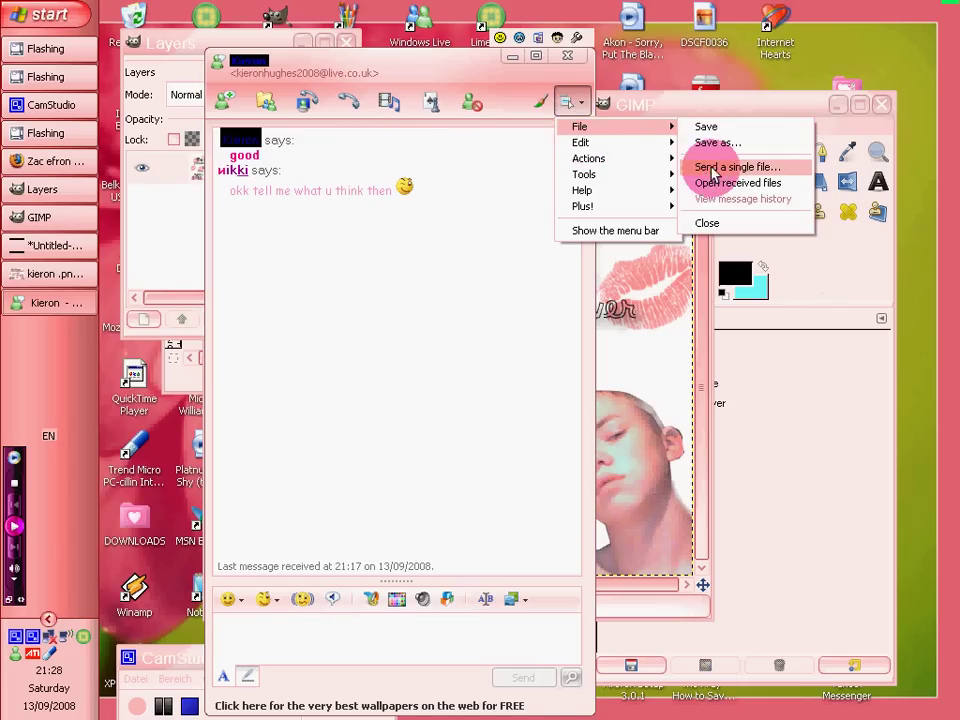
{"action": "left_click", "coordinate": [718, 167]}
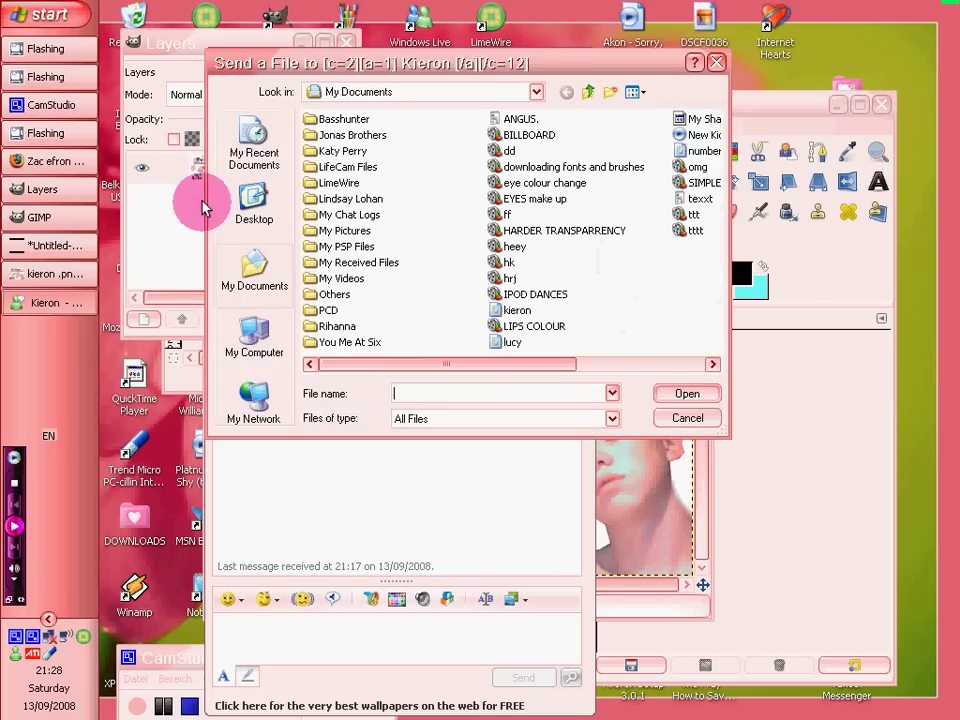
{"action": "double_click", "coordinate": [362, 232]}
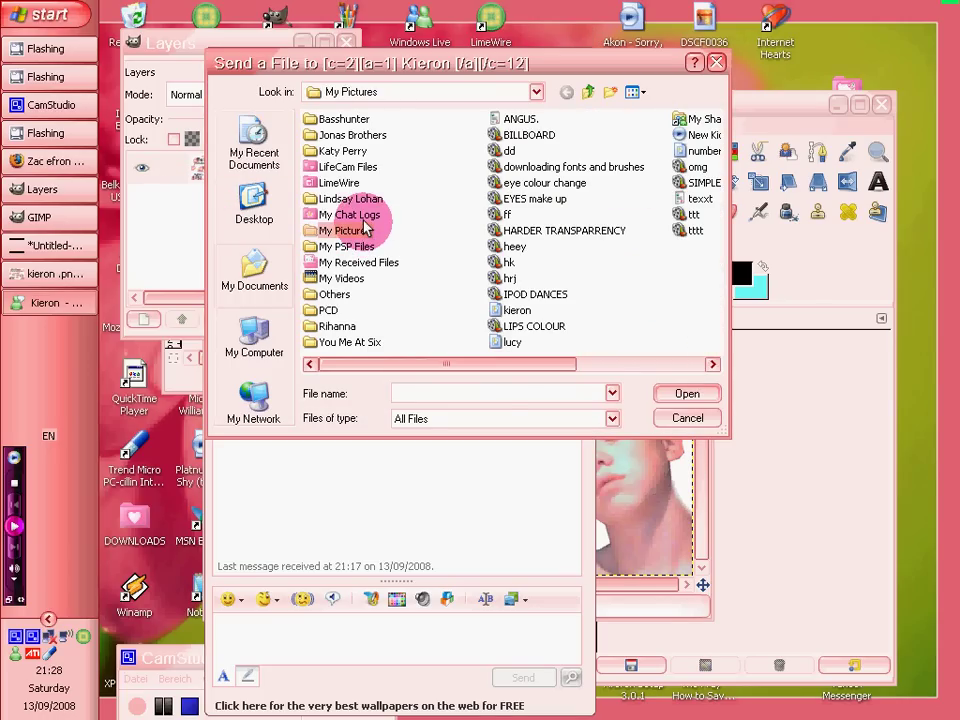
{"action": "double_click", "coordinate": [600, 285]}
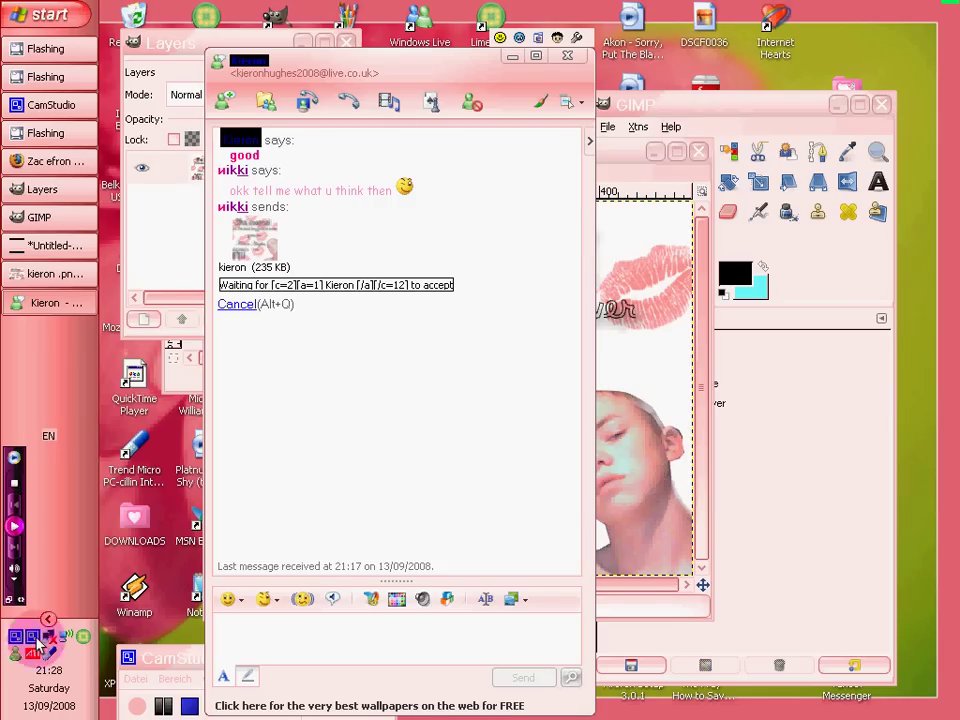
{"action": "left_click", "coordinate": [135, 679]}
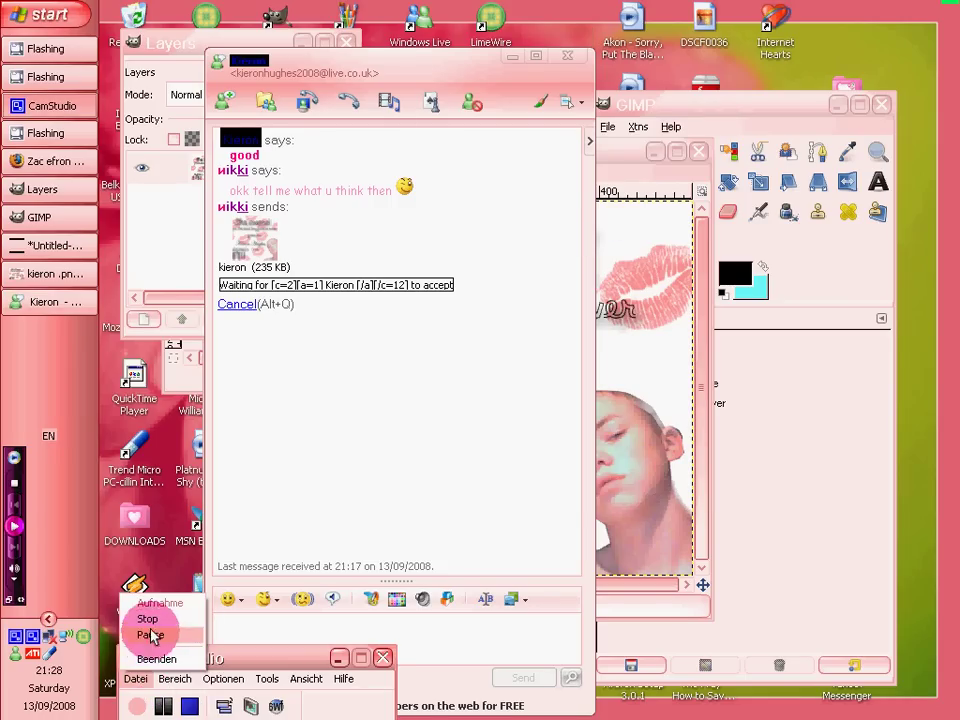
{"action": "left_click", "coordinate": [150, 634]}
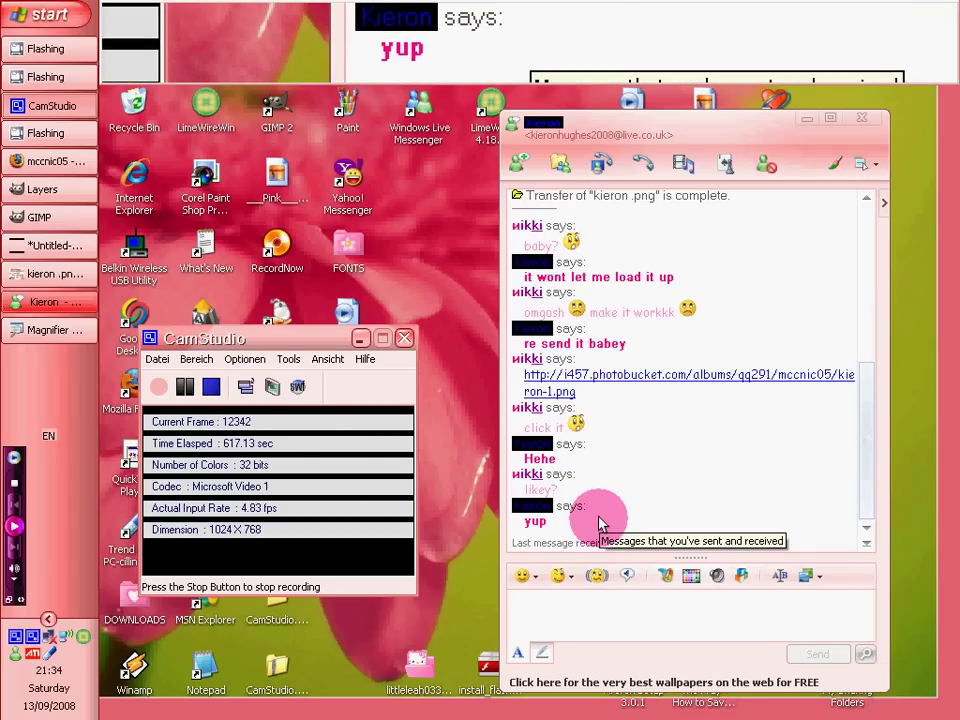
Reply 'good :) x' in the chat and open CamStudio's menu to reach Stop.
{"action": "left_click", "coordinate": [634, 602]}
{"action": "type", "text": "g"}
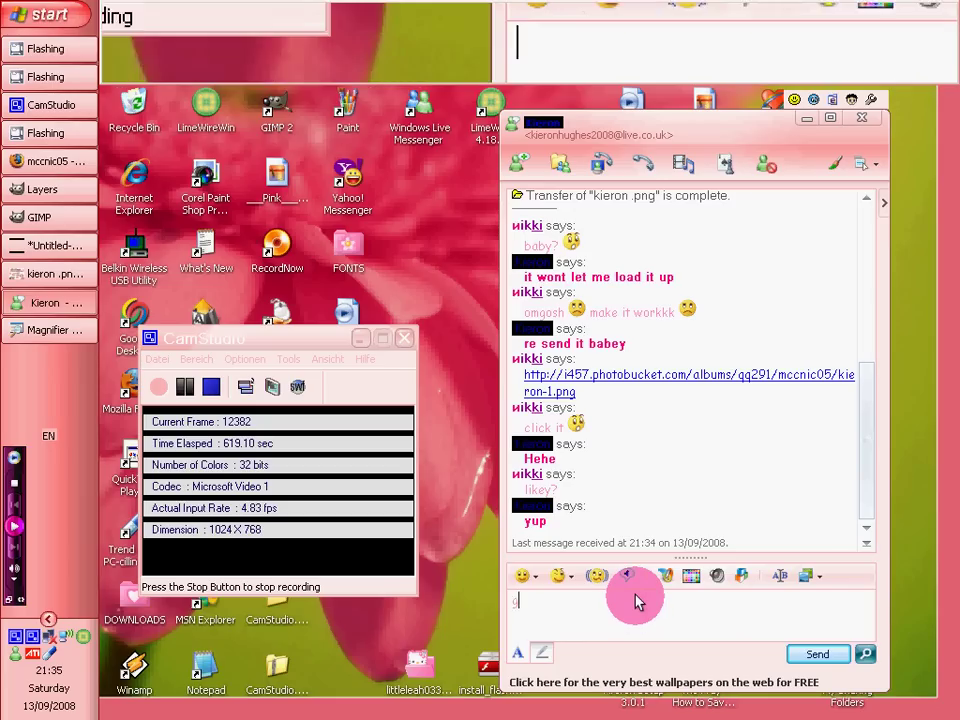
{"action": "type", "text": "ood :) x"}
{"action": "key", "text": "Return"}
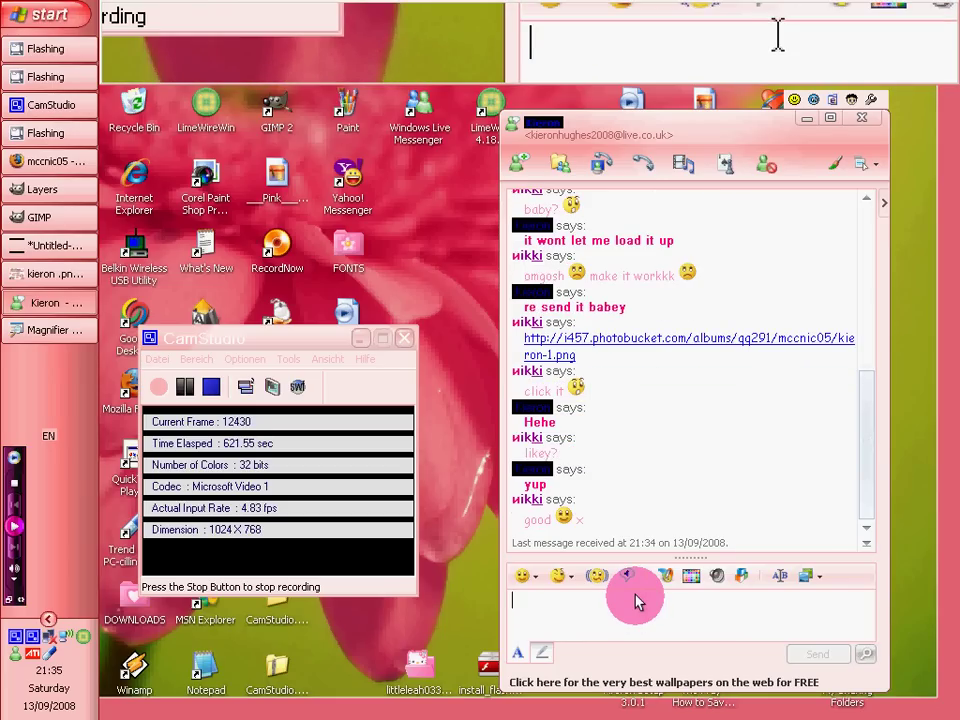
{"action": "left_click", "coordinate": [196, 358]}
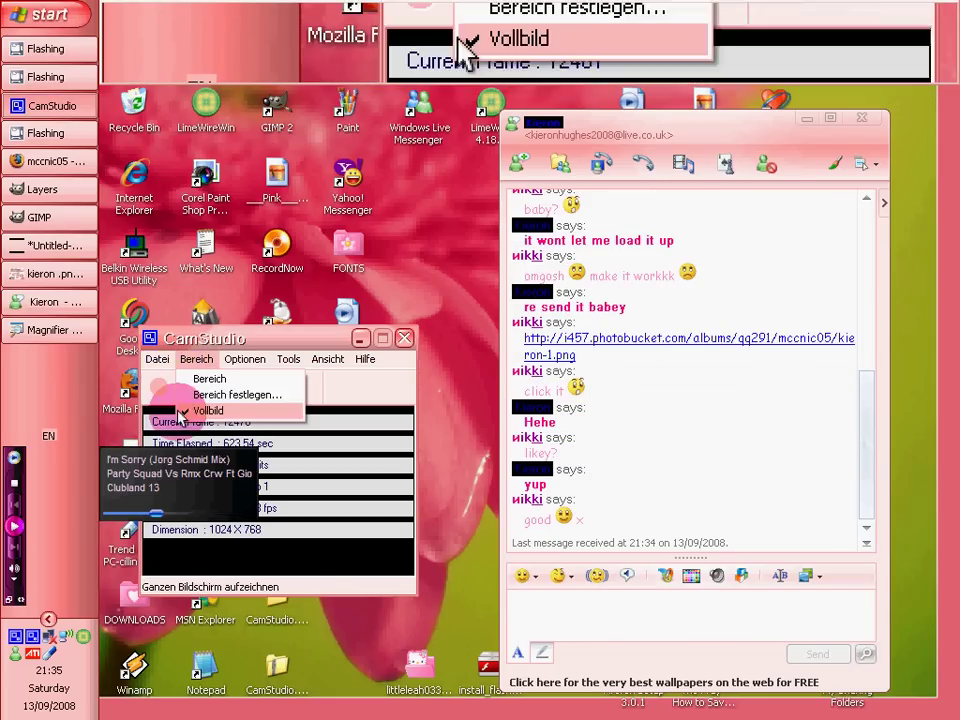
{"action": "mouse_move", "coordinate": [158, 359]}
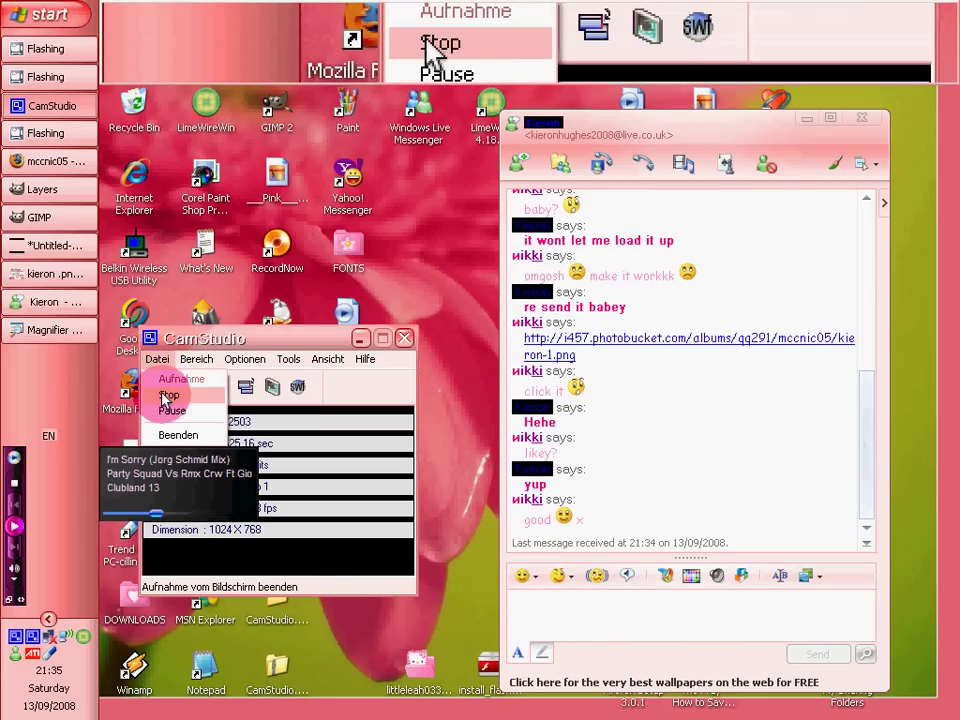